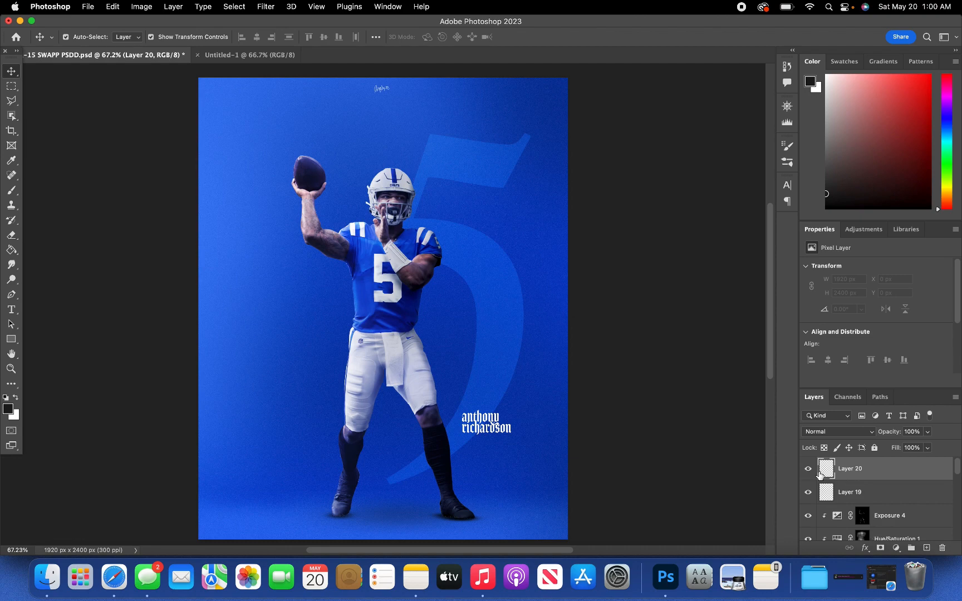
Step: Hide the large number 5 text, the player's name text, the player cutout on Layer 2 and Layer 16
scroll(835, 496, down, 10)
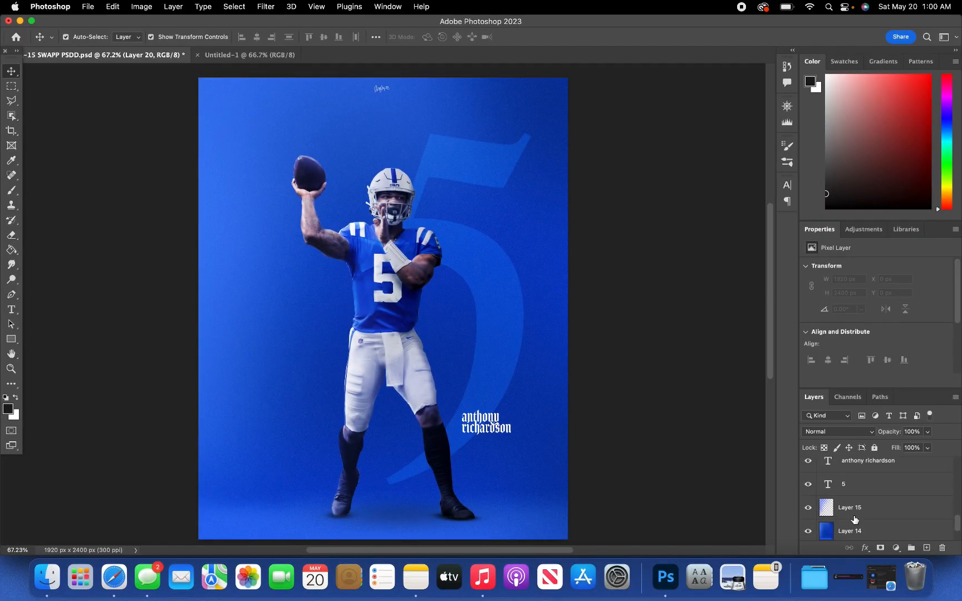
click(809, 485)
click(808, 461)
scroll(808, 467, up, 3)
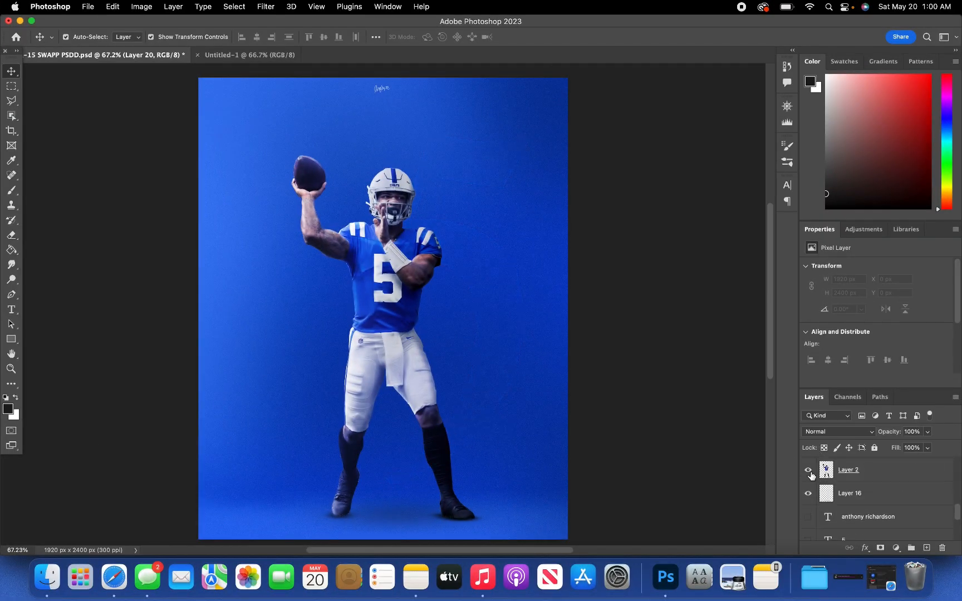
click(808, 498)
click(808, 522)
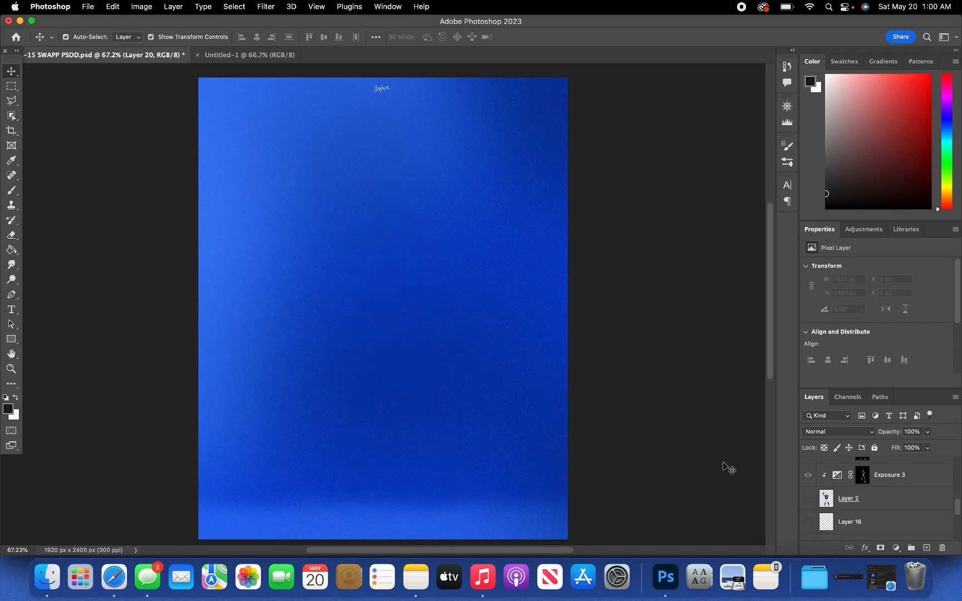
Step: Hide the existing blue background layers, Layer 15 and Layer 14
scroll(627, 409, down, 5)
scroll(829, 490, down, 5)
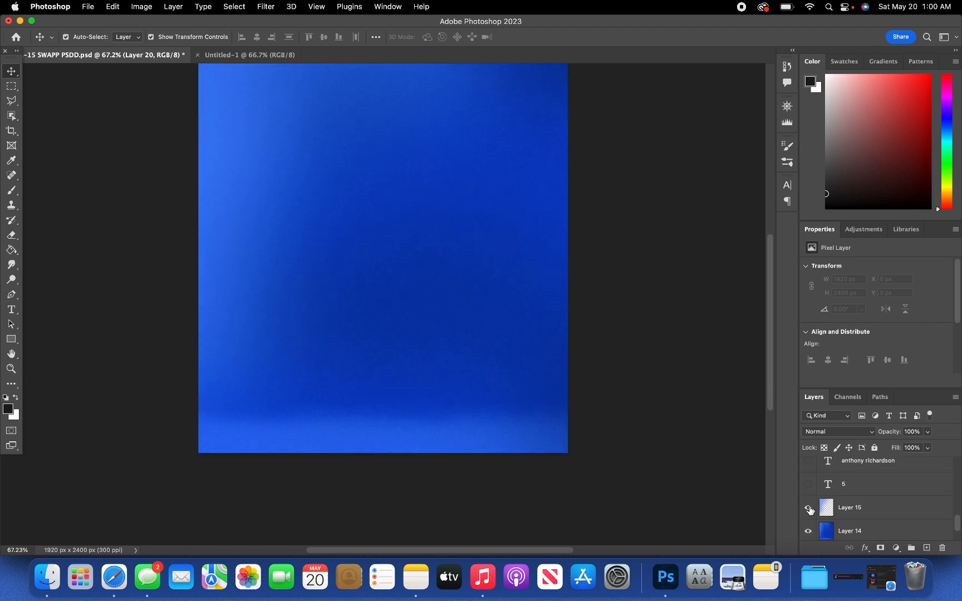
scroll(641, 433, up, 4)
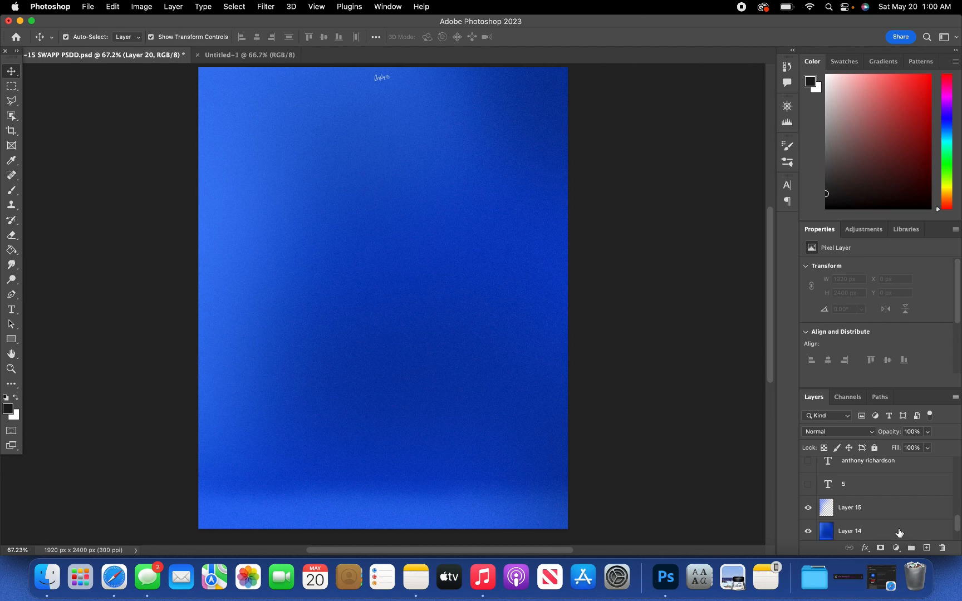
scroll(890, 529, up, 5)
scroll(825, 504, down, 10)
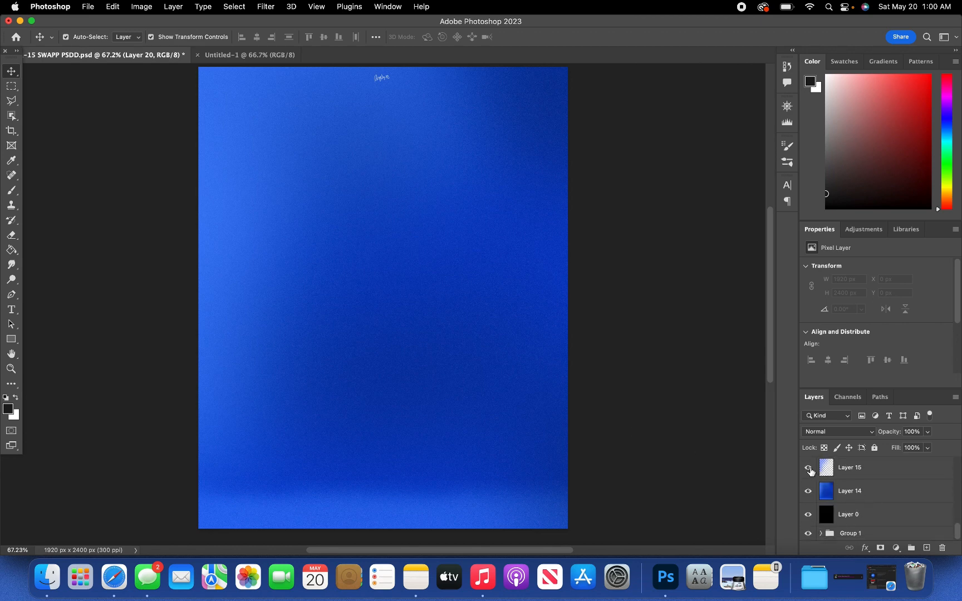
click(809, 491)
Step: Add a new layer directly above the black Layer 0 and fill it with bright blue #0042ff
click(872, 517)
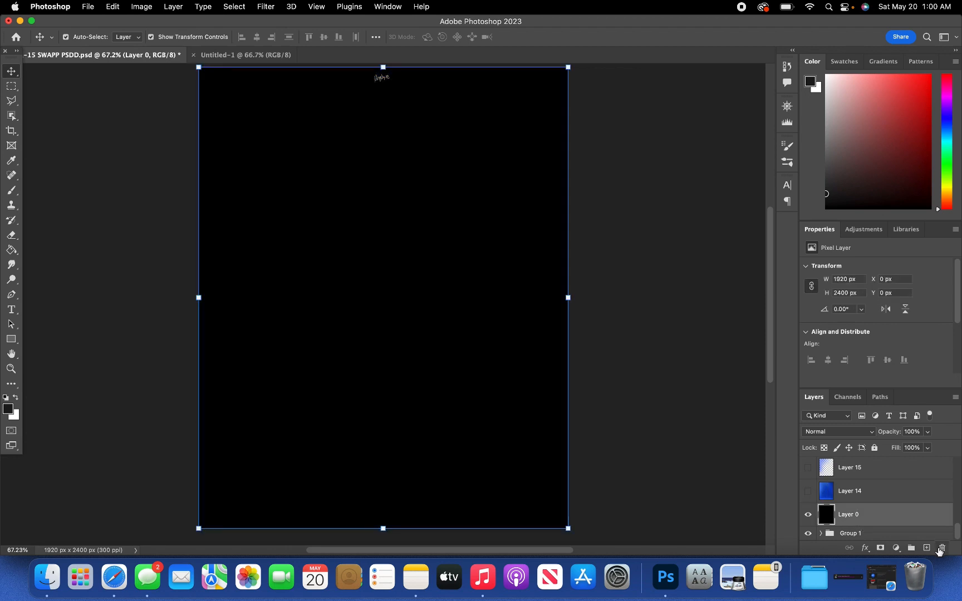
click(927, 548)
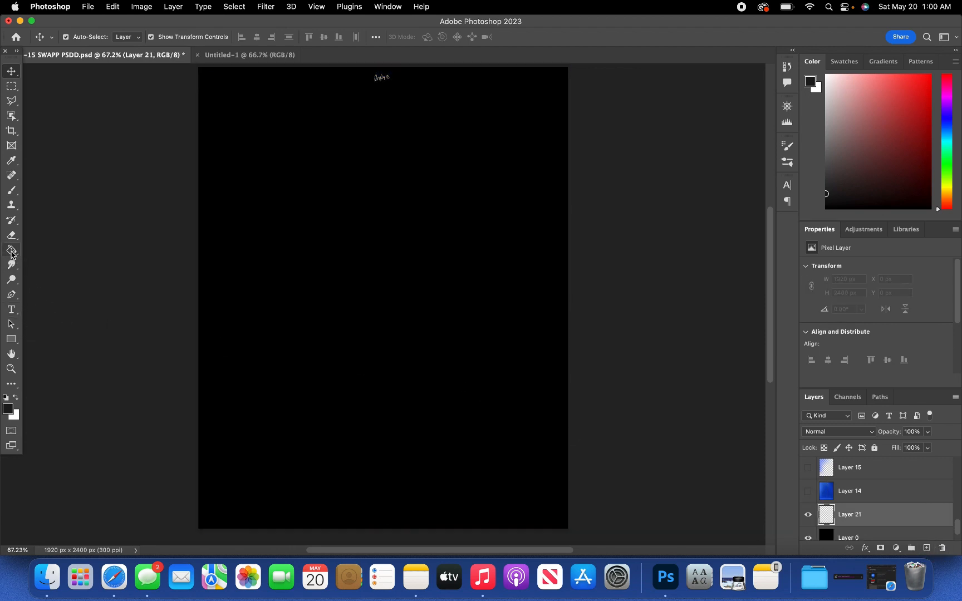
click(11, 250)
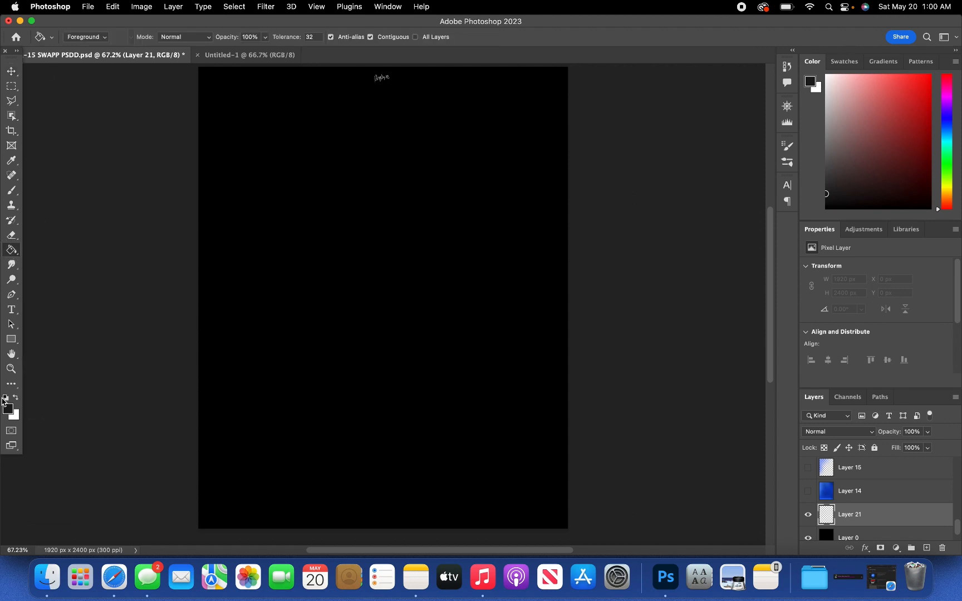
click(9, 407)
drag(802, 414, 808, 409)
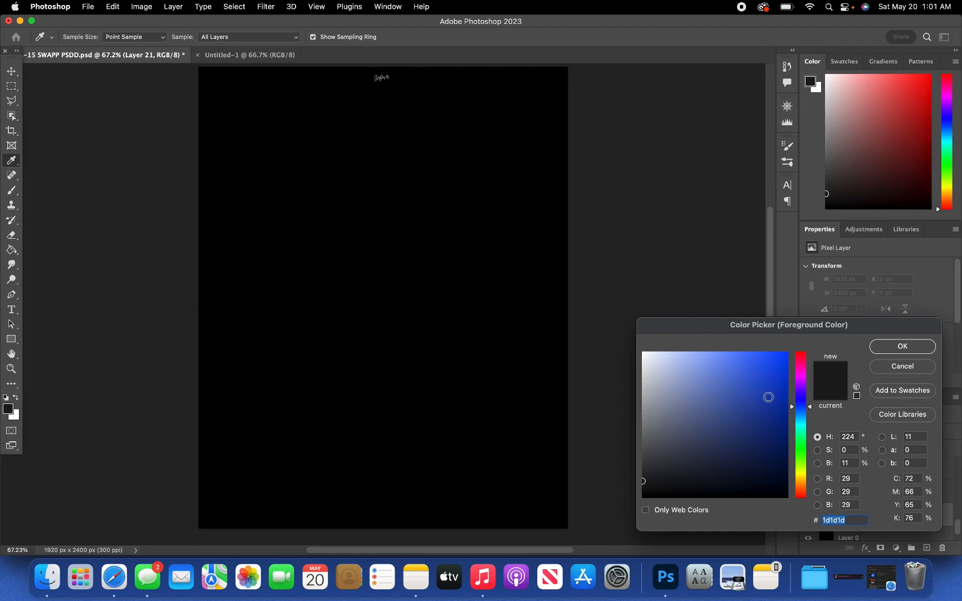
click(785, 373)
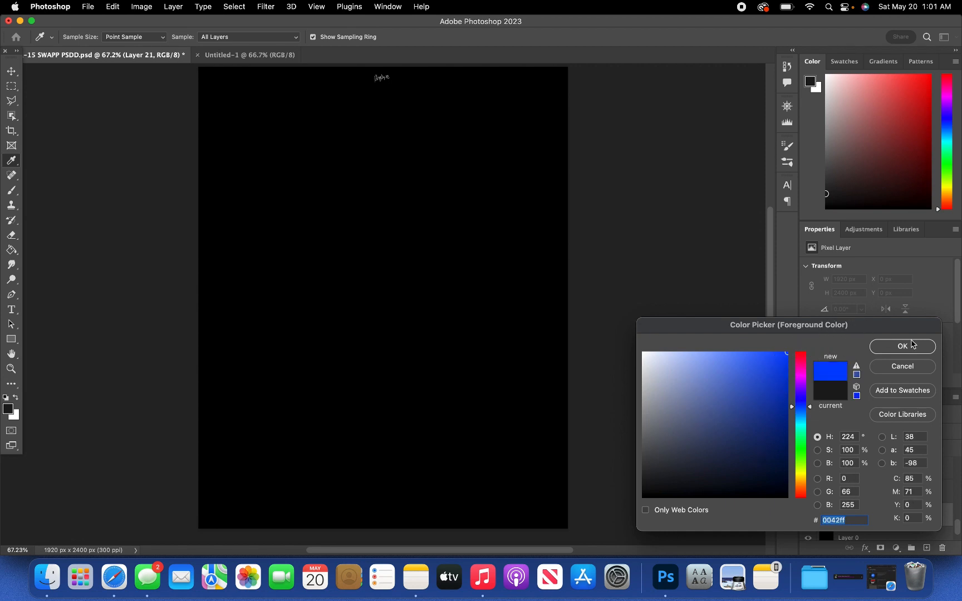
click(902, 346)
click(478, 250)
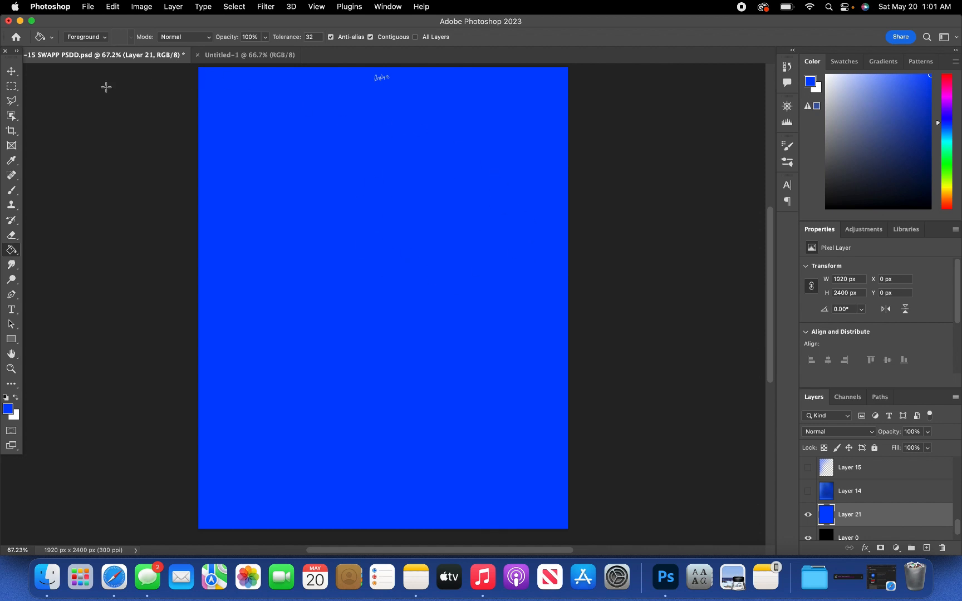
Step: Switch to the Brush tool and set the soft brush's size to 1400 px
click(11, 71)
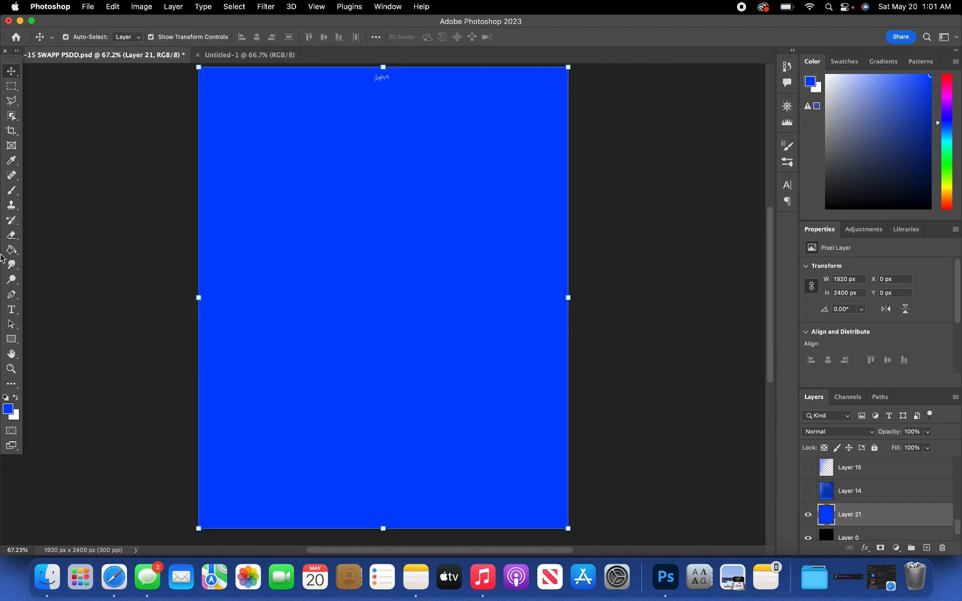
click(11, 192)
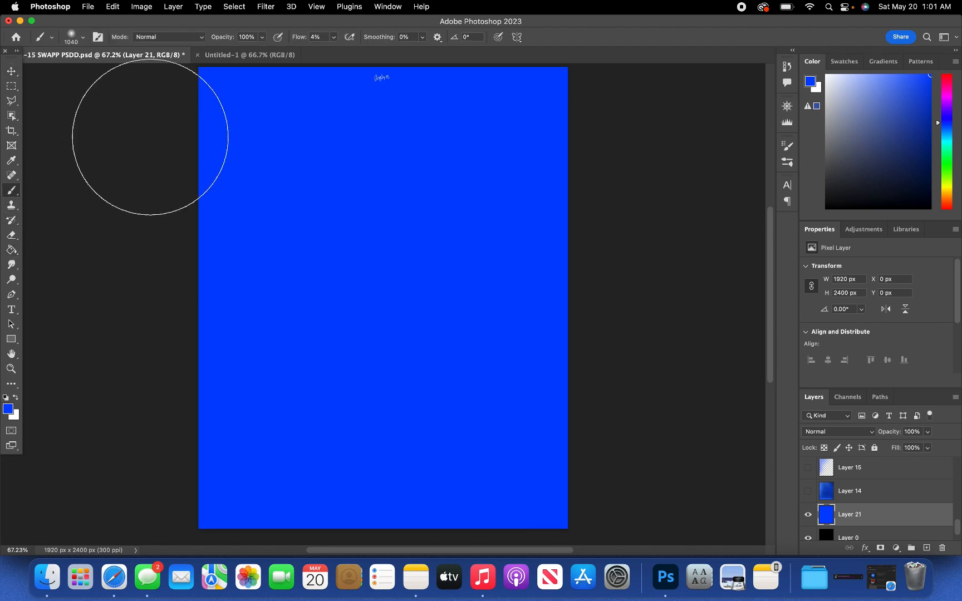
click(85, 38)
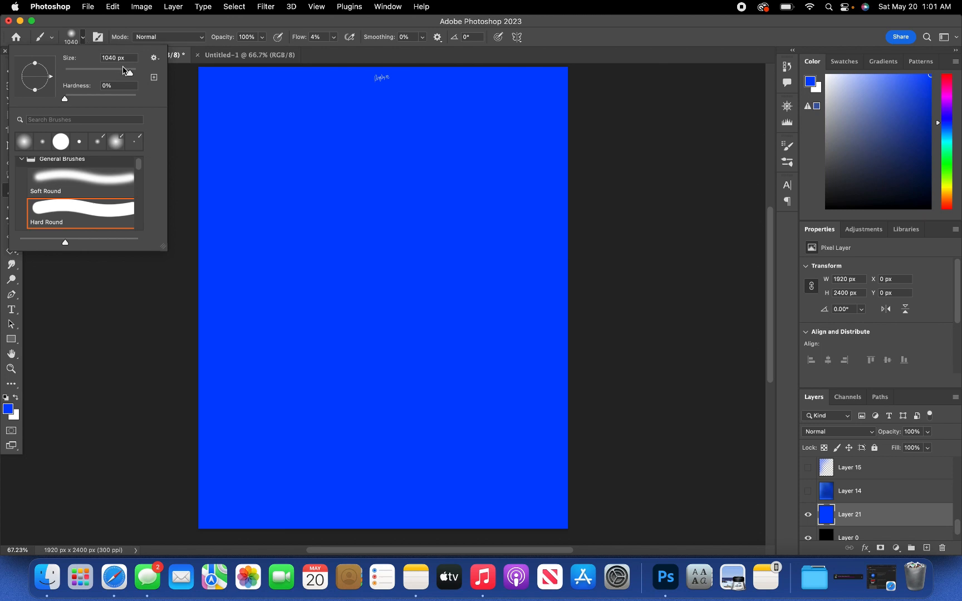
drag(128, 73, 133, 74)
scroll(331, 43, down, 1)
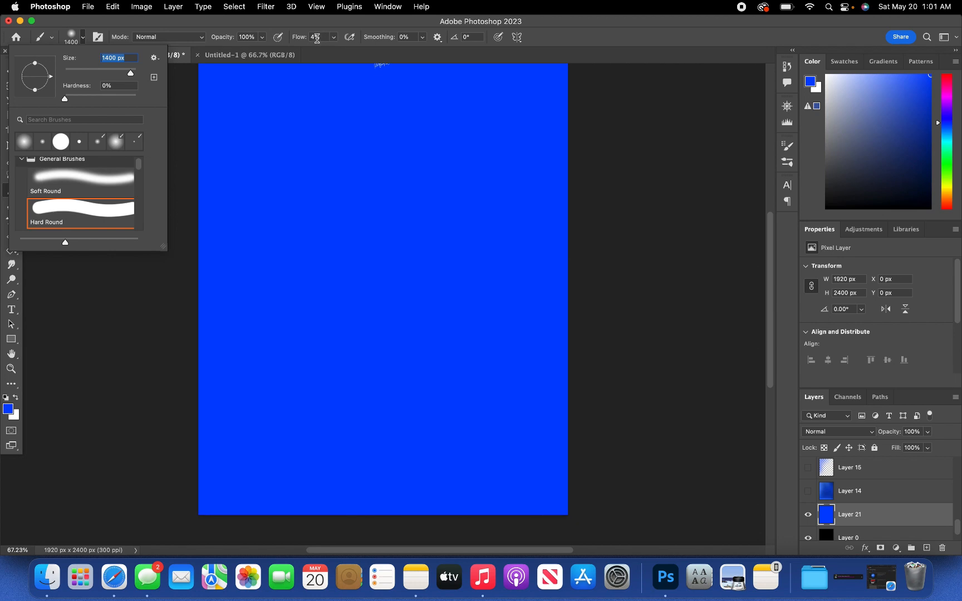
click(322, 23)
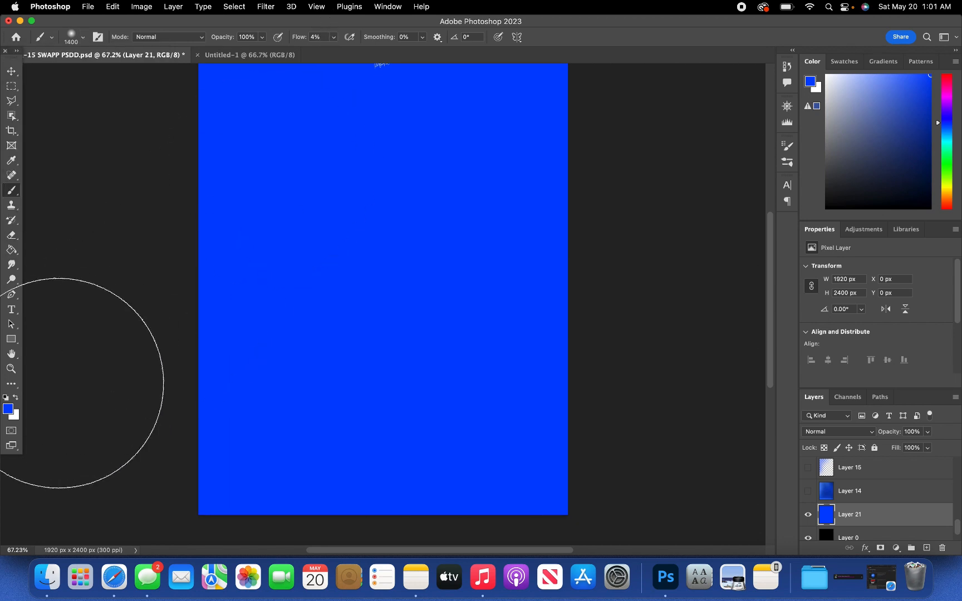
Step: Brush dark blue #002899 shading down the right side and across the bottom of the new blue layer
click(7, 411)
mouse_move(785, 355)
mouse_down()
mouse_move(795, 461)
mouse_move(812, 408)
mouse_up()
click(903, 347)
key(b)
scroll(629, 315, up, 1)
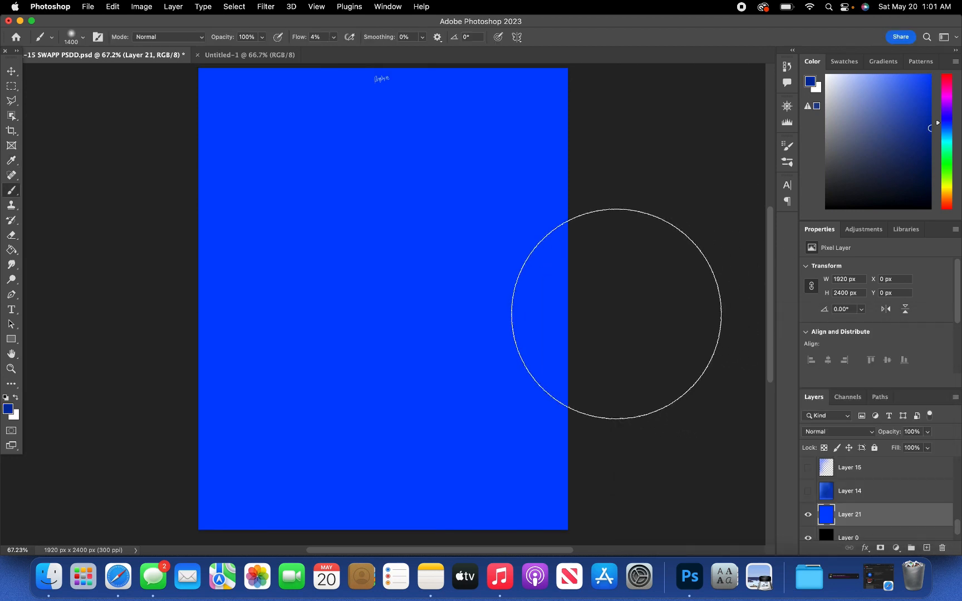
mouse_move(562, 134)
mouse_down()
mouse_move(560, 328)
mouse_move(561, 167)
mouse_move(541, 359)
mouse_up()
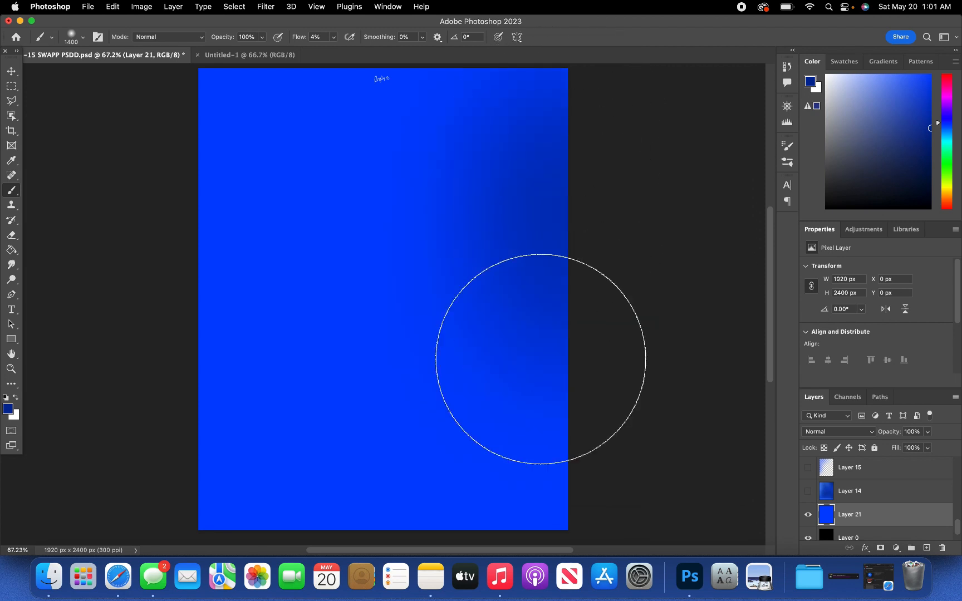
scroll(541, 408, down, 5)
mouse_move(322, 439)
mouse_down()
mouse_move(410, 408)
mouse_move(444, 434)
mouse_move(516, 447)
mouse_move(403, 457)
mouse_move(323, 445)
mouse_up()
scroll(497, 360, up, 2)
mouse_move(496, 361)
mouse_down()
mouse_move(479, 428)
mouse_move(561, 194)
mouse_move(462, 335)
mouse_move(359, 454)
mouse_up()
scroll(359, 454, down, 10)
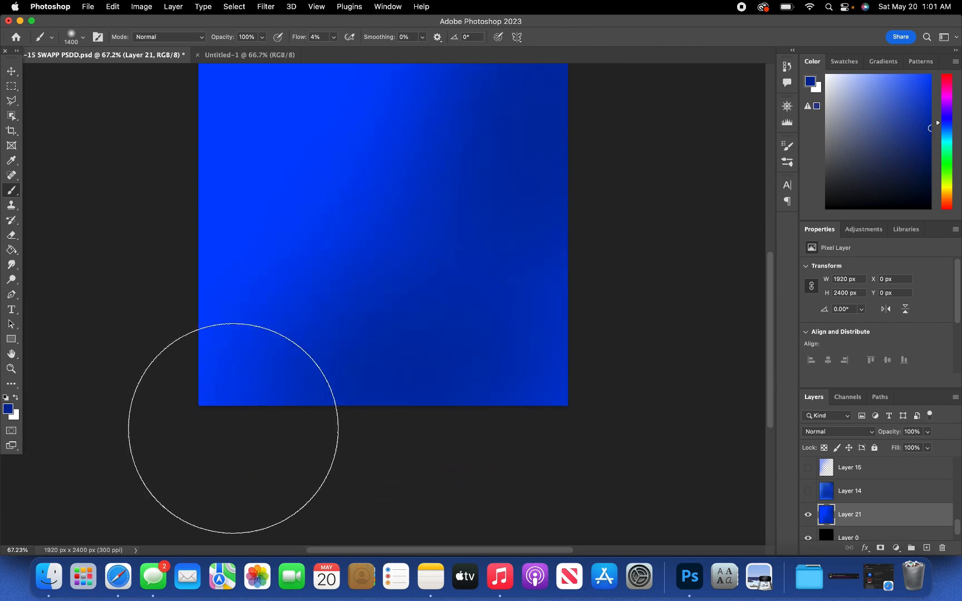
scroll(555, 343, up, 10)
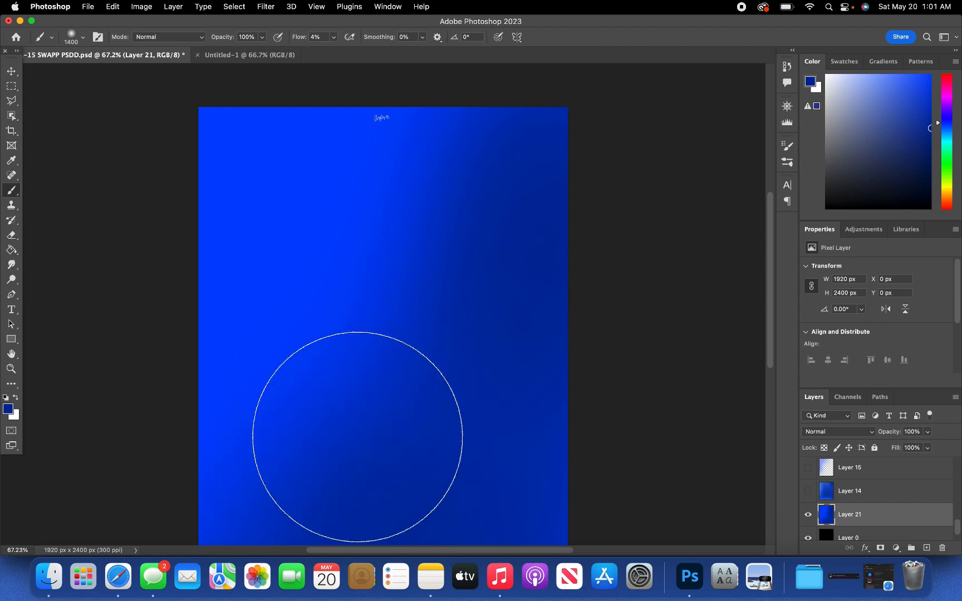
scroll(360, 436, down, 8)
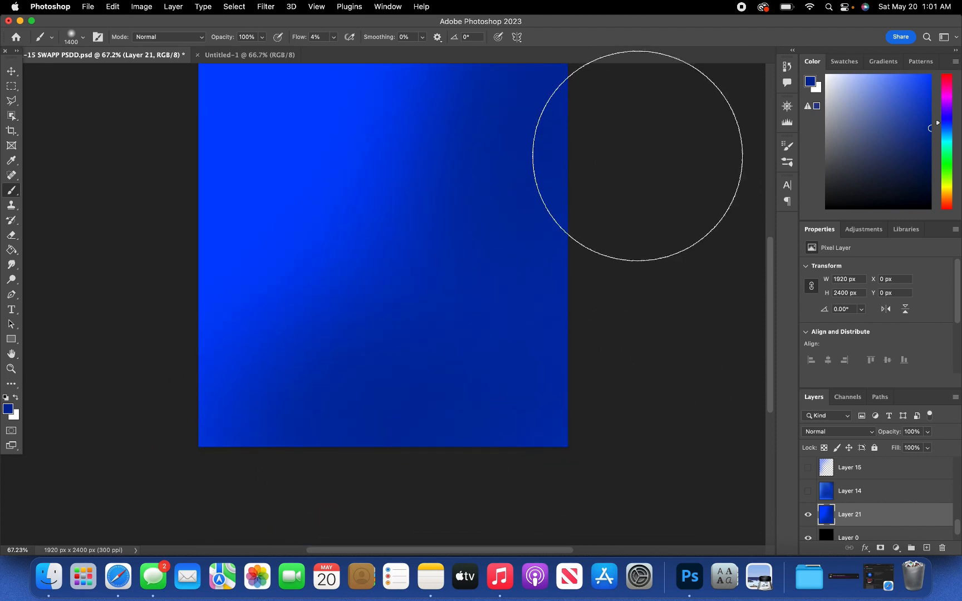
scroll(612, 184, up, 5)
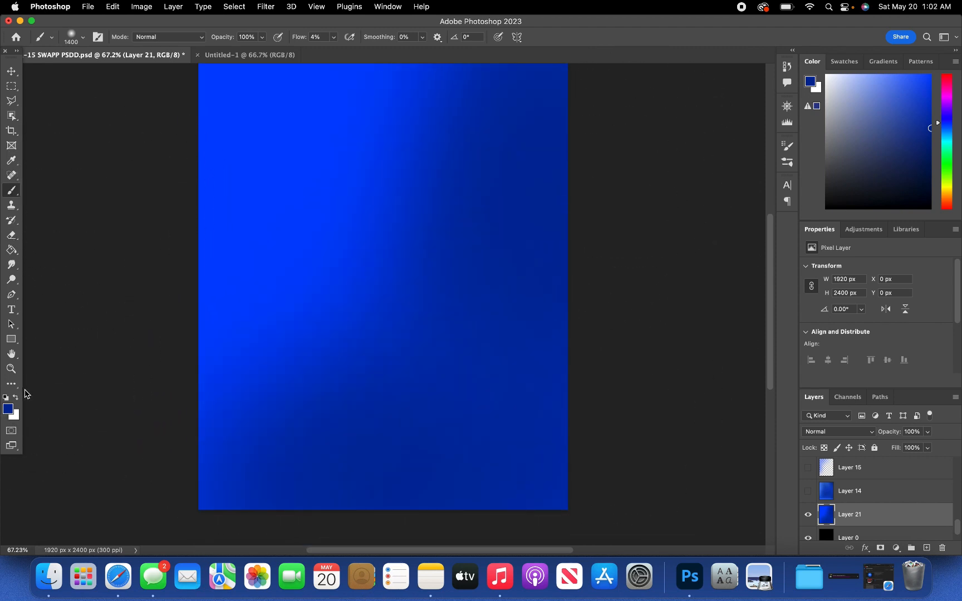
Step: Brush lighter blue #3066ff highlights over the upper-left area and left edge of the new background layer
click(8, 410)
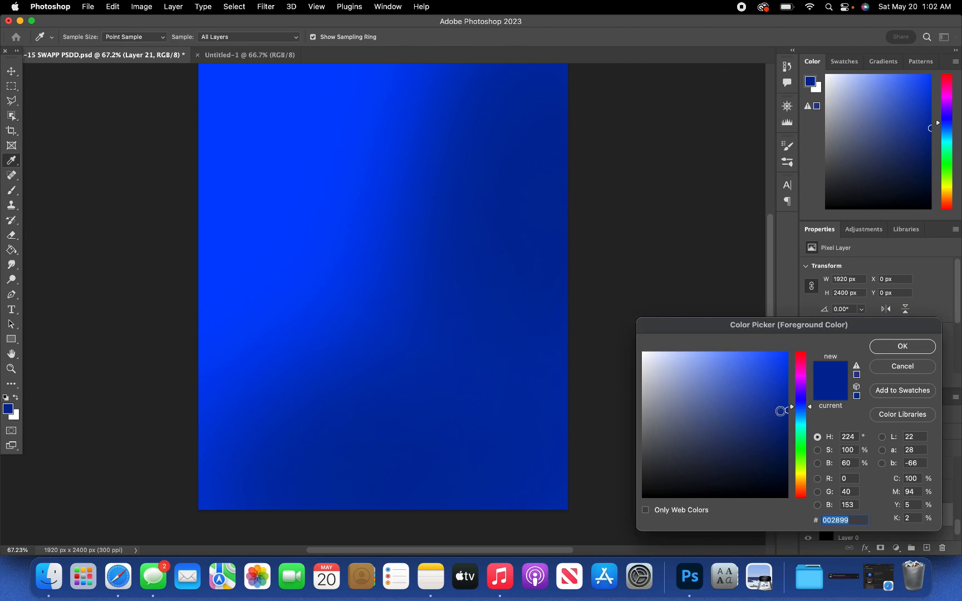
mouse_move(788, 403)
mouse_down()
mouse_move(789, 349)
mouse_move(758, 346)
mouse_move(792, 344)
mouse_move(761, 351)
mouse_up()
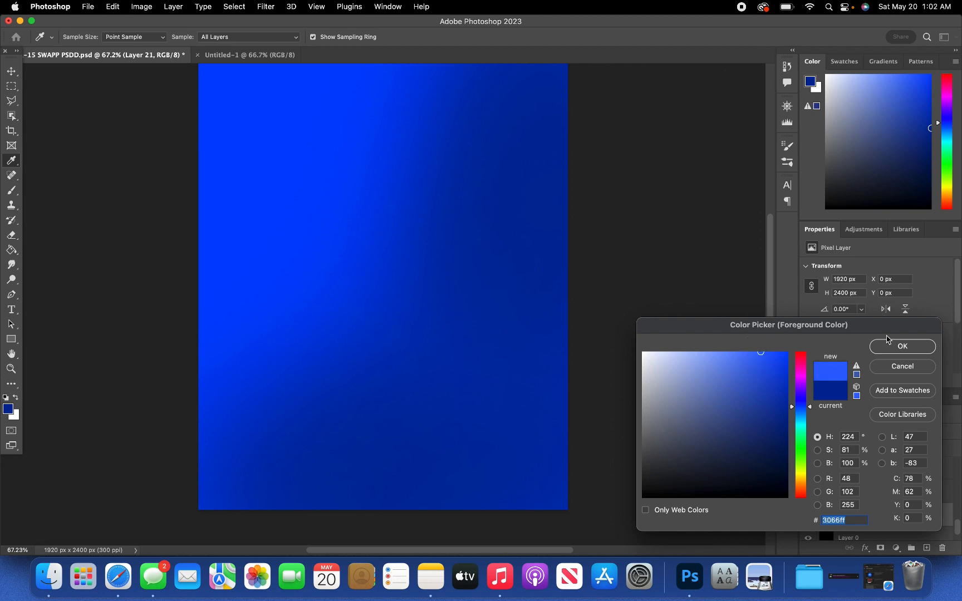
click(893, 347)
key(b)
scroll(362, 200, up, 3)
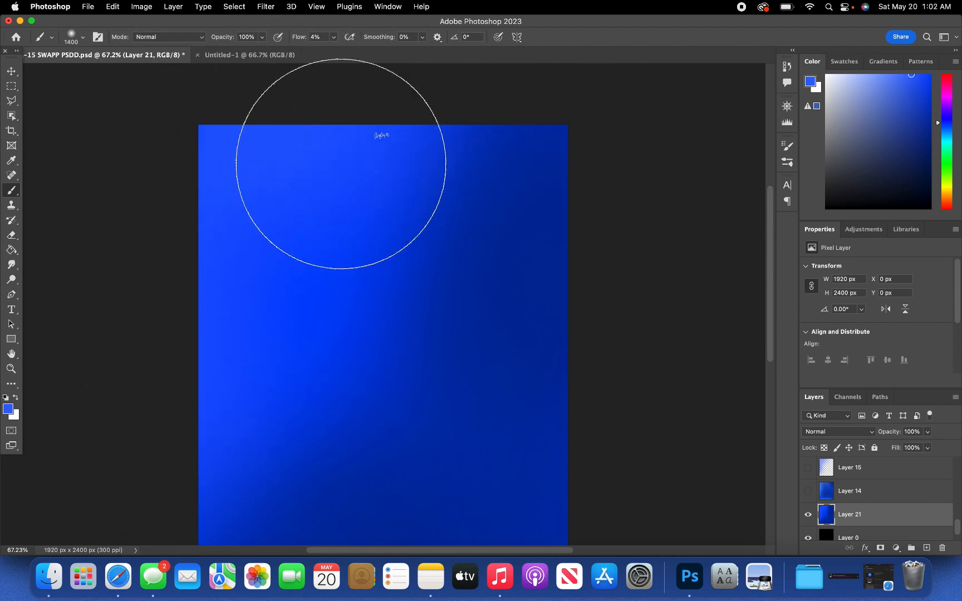
scroll(217, 394, down, 3)
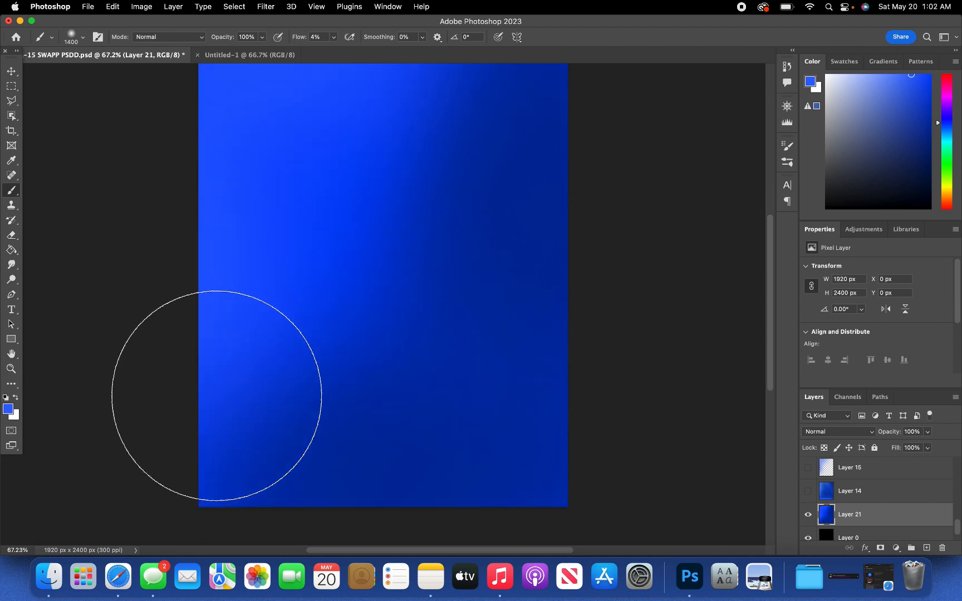
Step: Brush bright blue #0042ff over the middle, right side and bottom edge of the background to soften the dark shading
click(8, 410)
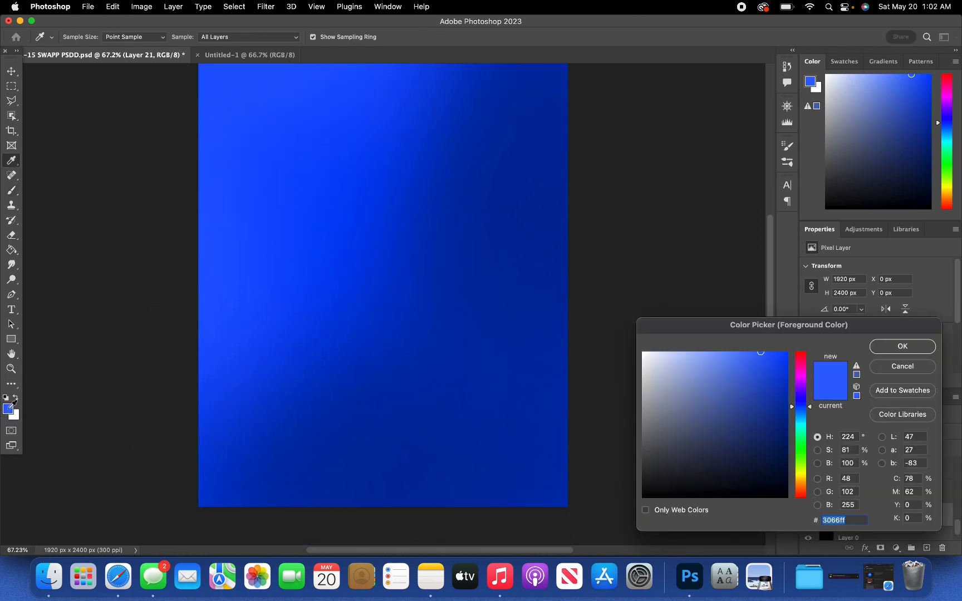
drag(775, 367, 879, 306)
scroll(504, 277, up, 1)
scroll(507, 272, up, 1)
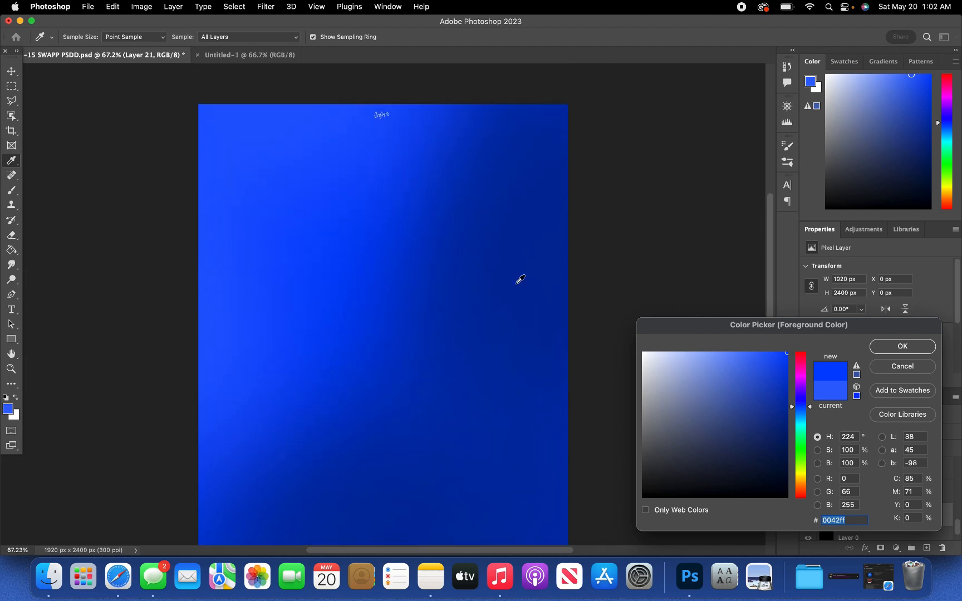
scroll(401, 346, down, 2)
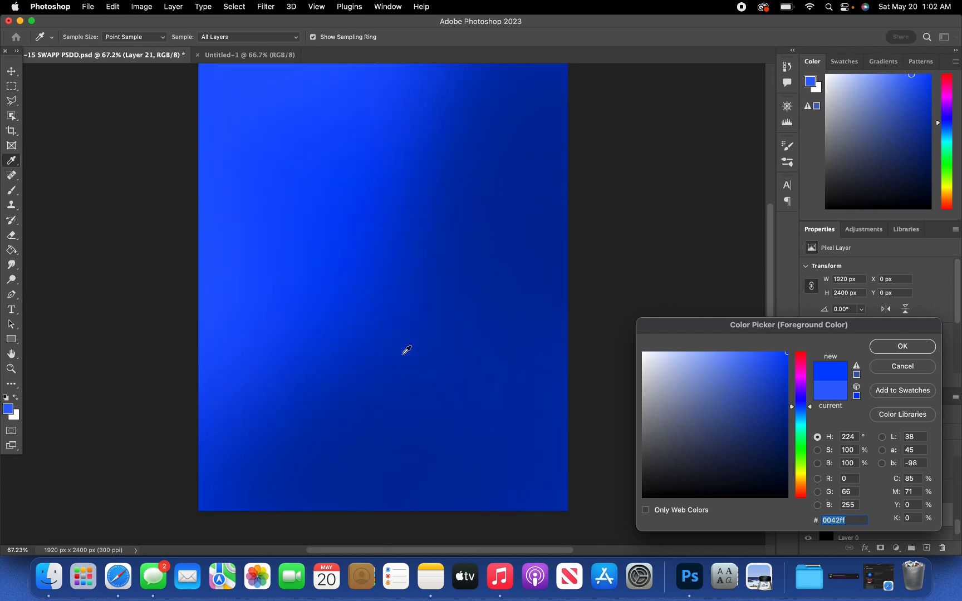
click(912, 351)
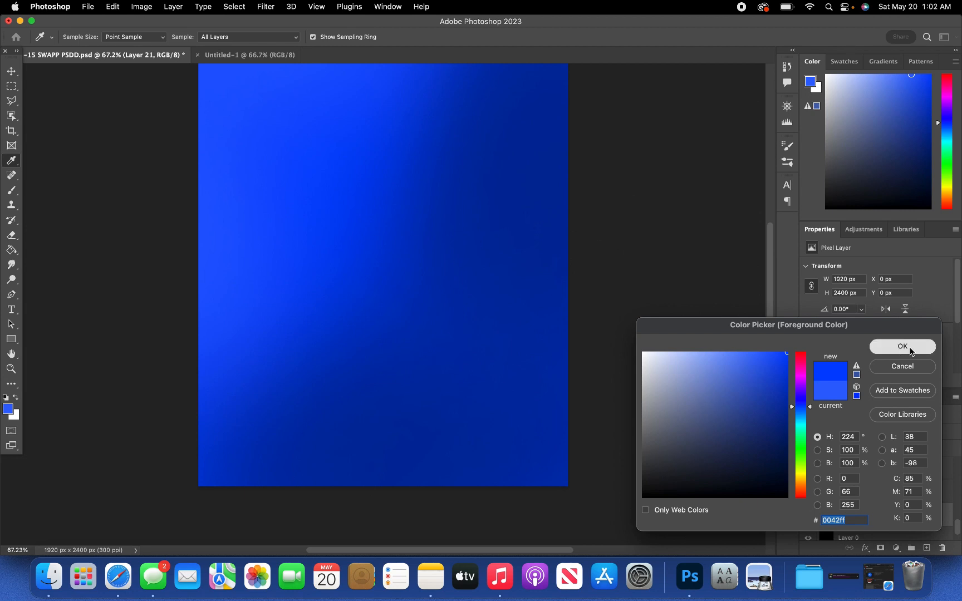
key(b)
scroll(505, 193, up, 1)
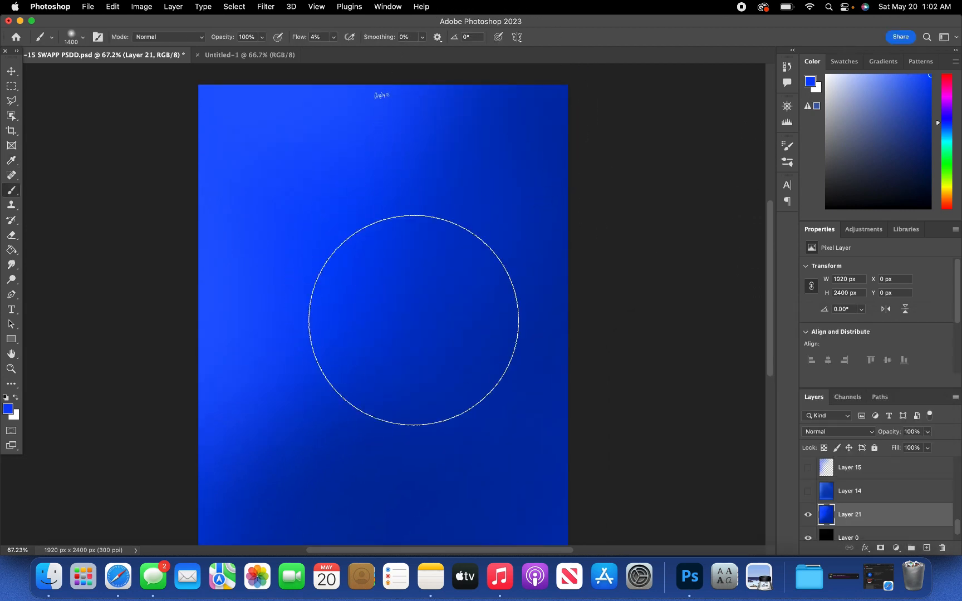
scroll(481, 300, down, 1)
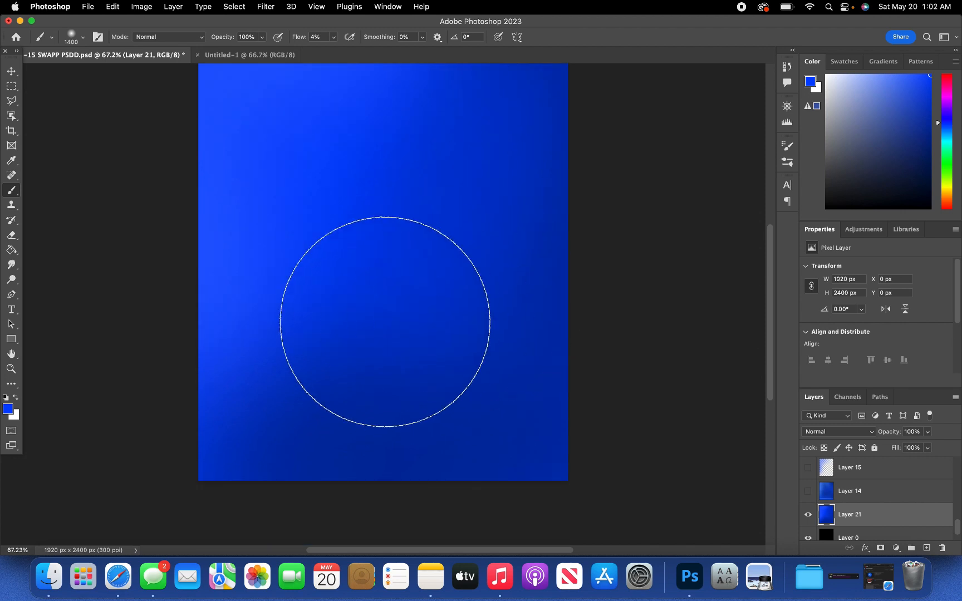
scroll(421, 479, down, 6)
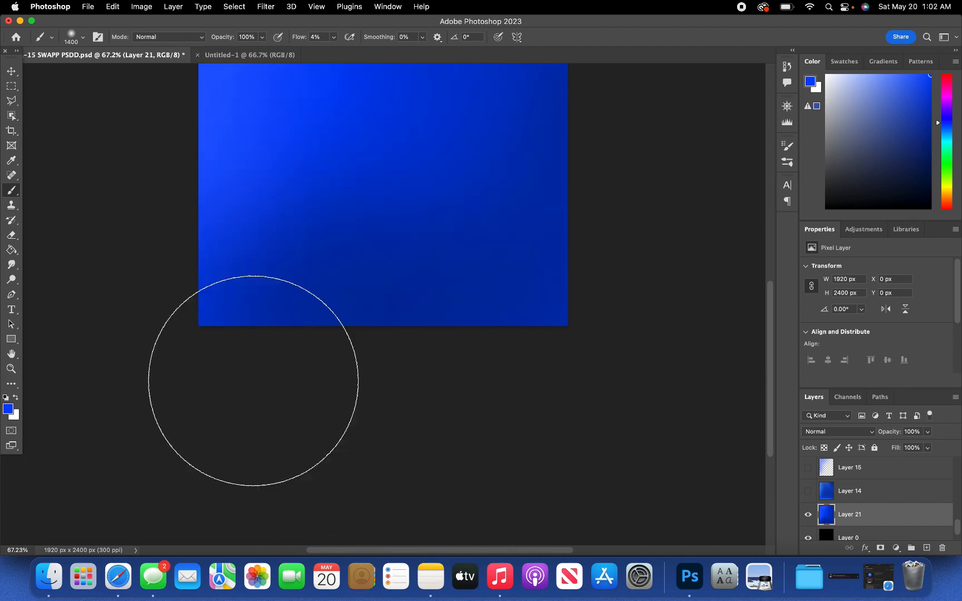
scroll(262, 384, up, 2)
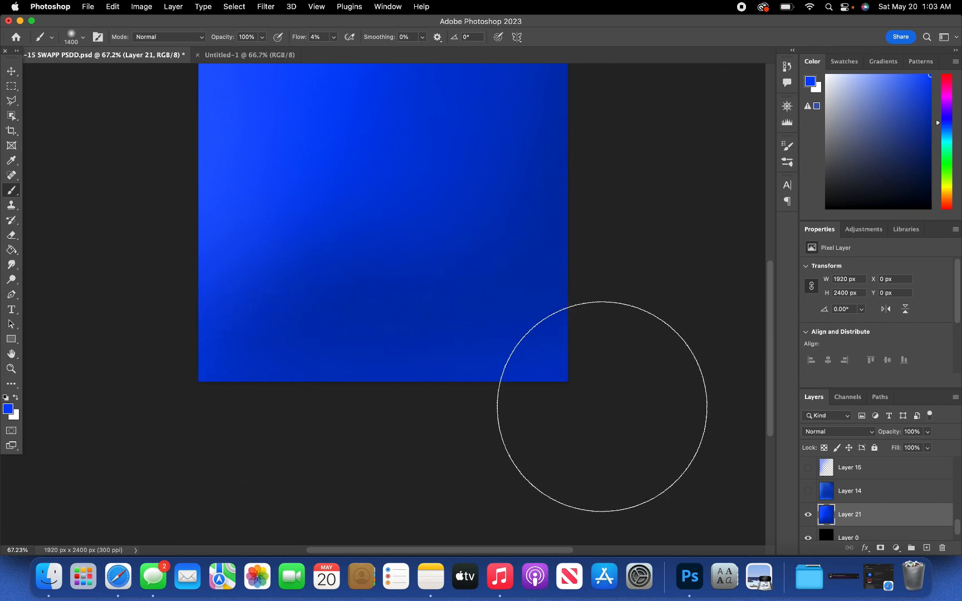
Step: Brush more bright blue along the bottom edge of the background, working from its lower-right corner, and return to the Move tool
mouse_move(544, 386)
mouse_down()
mouse_move(117, 384)
mouse_move(496, 372)
mouse_move(174, 369)
mouse_move(471, 381)
mouse_up()
scroll(490, 379, up, 3)
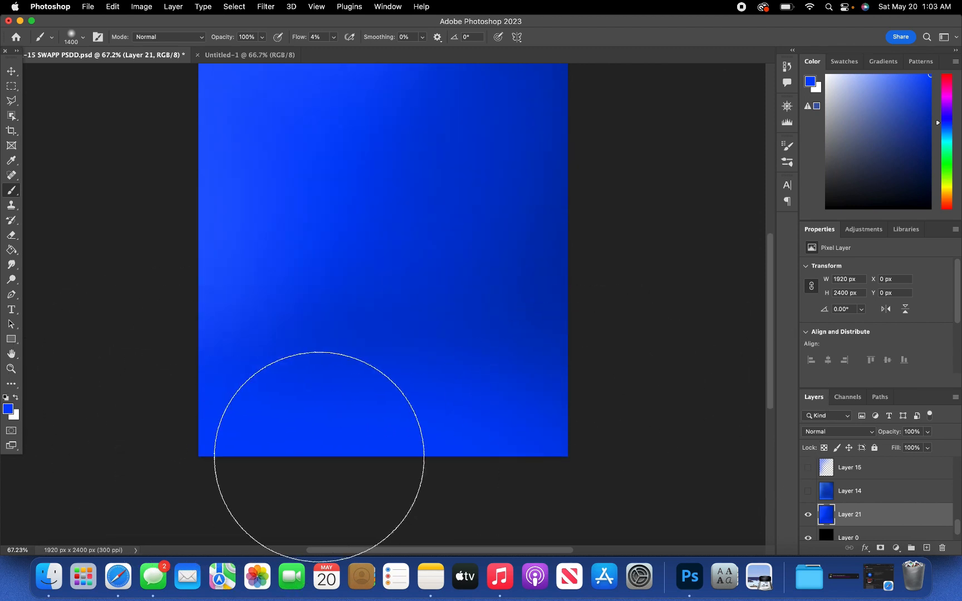
click(12, 71)
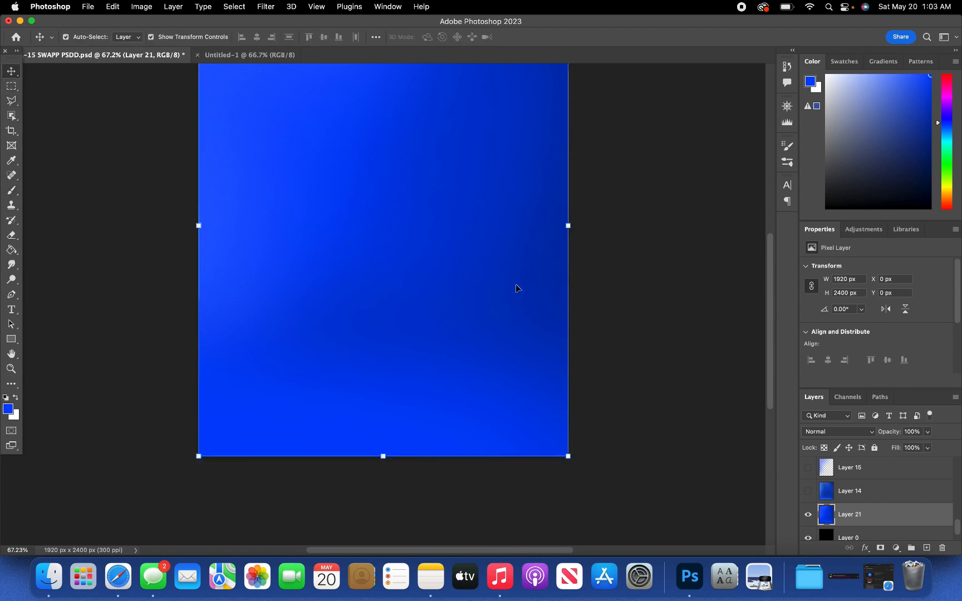
Step: Place Layer 15 directly above Layer 21 and toggle its visibility to compare the background with and without its highlight
scroll(516, 286, up, 3)
drag(862, 474, 825, 497)
click(808, 492)
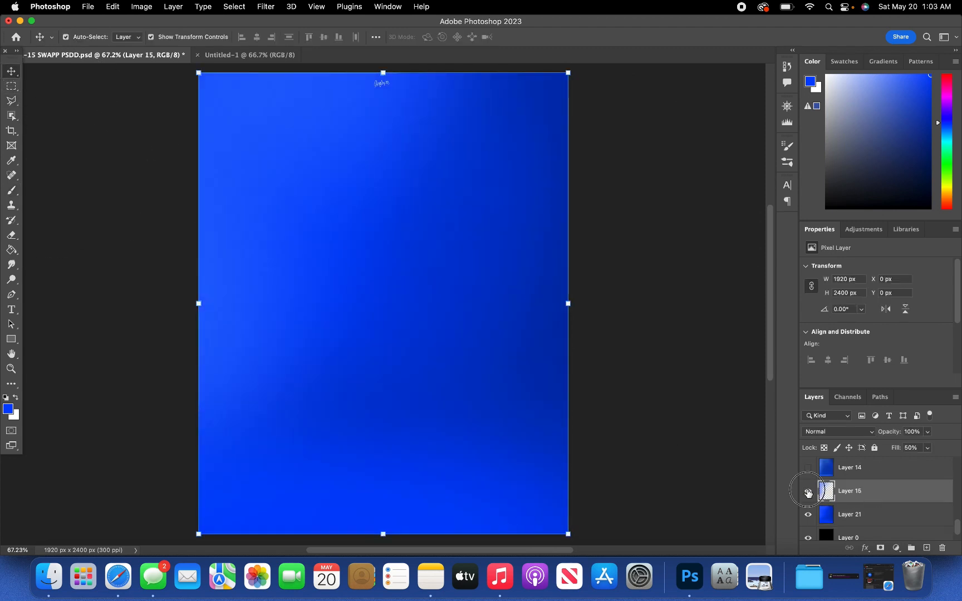
click(807, 492)
click(808, 492)
click(808, 491)
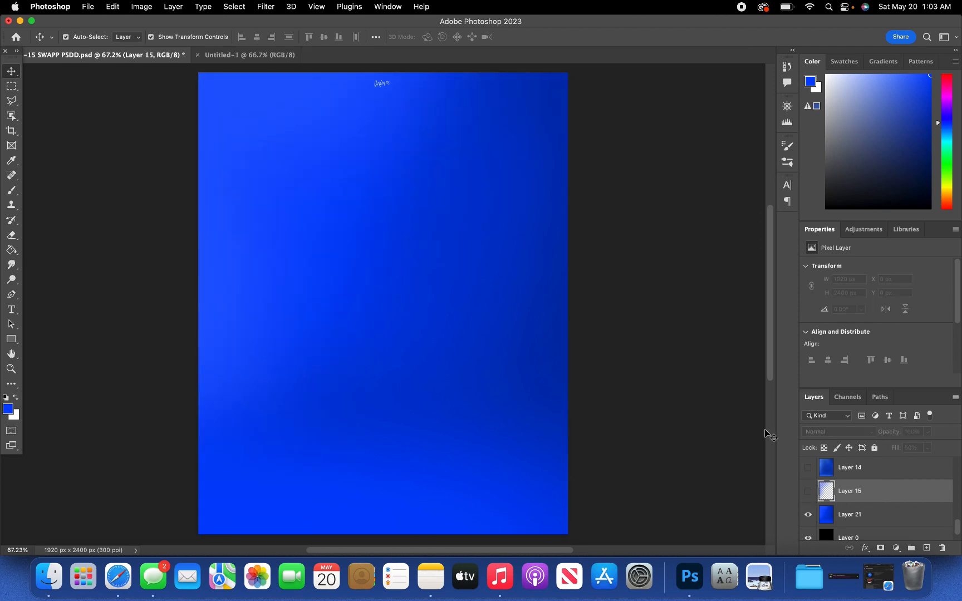
click(808, 492)
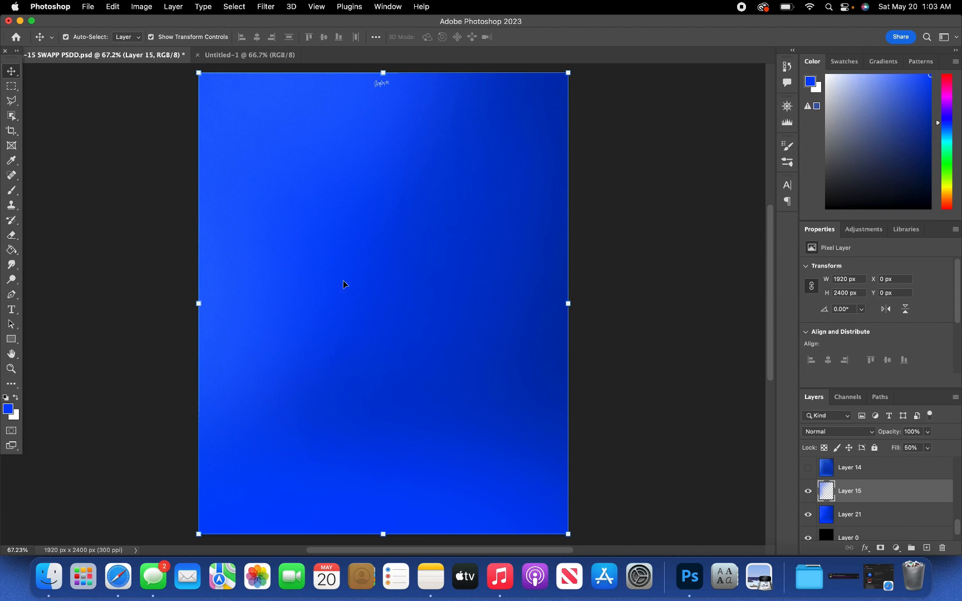
click(7, 409)
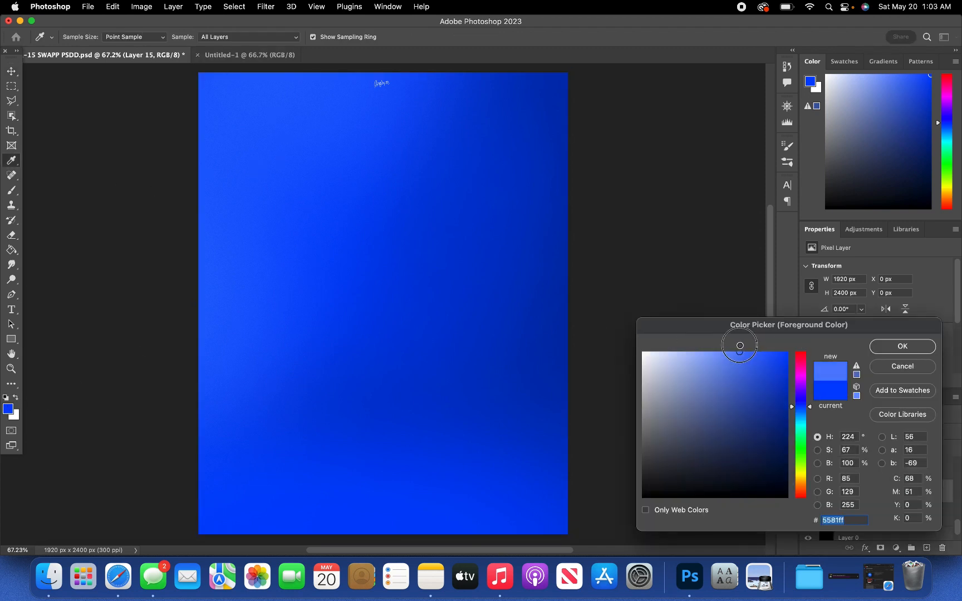
click(902, 366)
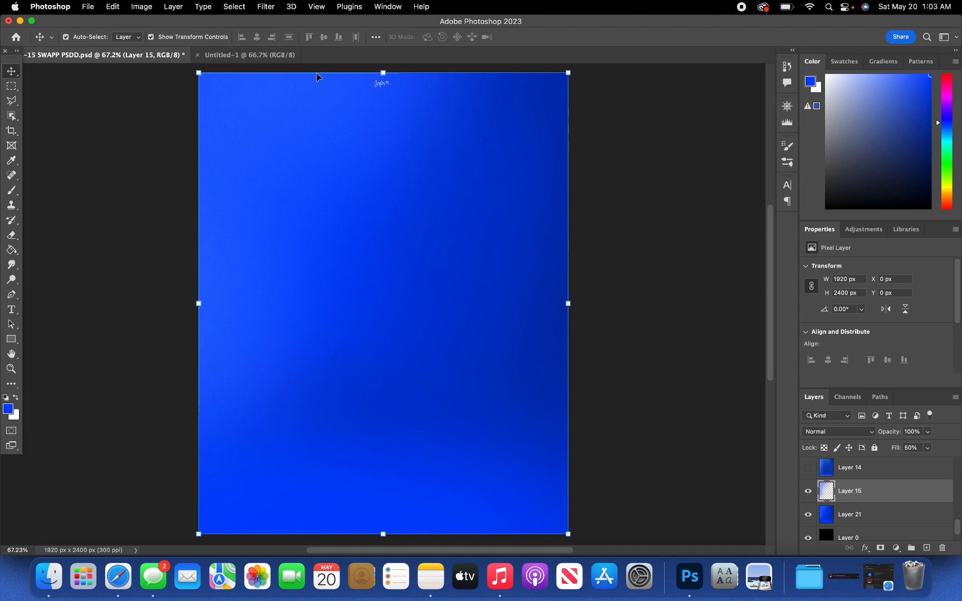
Step: Hide Layer 15, select Layer 21 and apply a Camera Raw filter with Grain set to 25
click(808, 492)
click(419, 229)
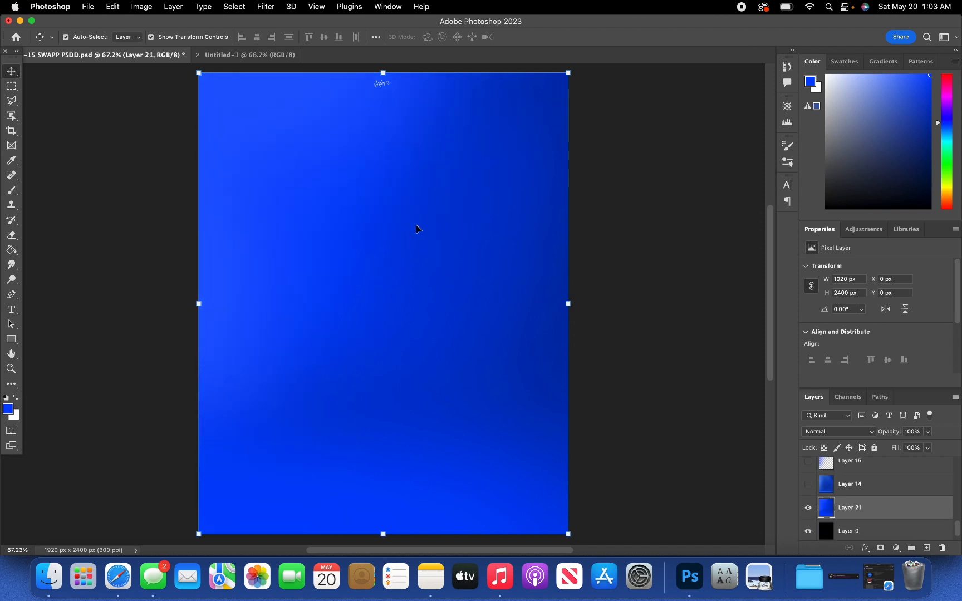
click(267, 7)
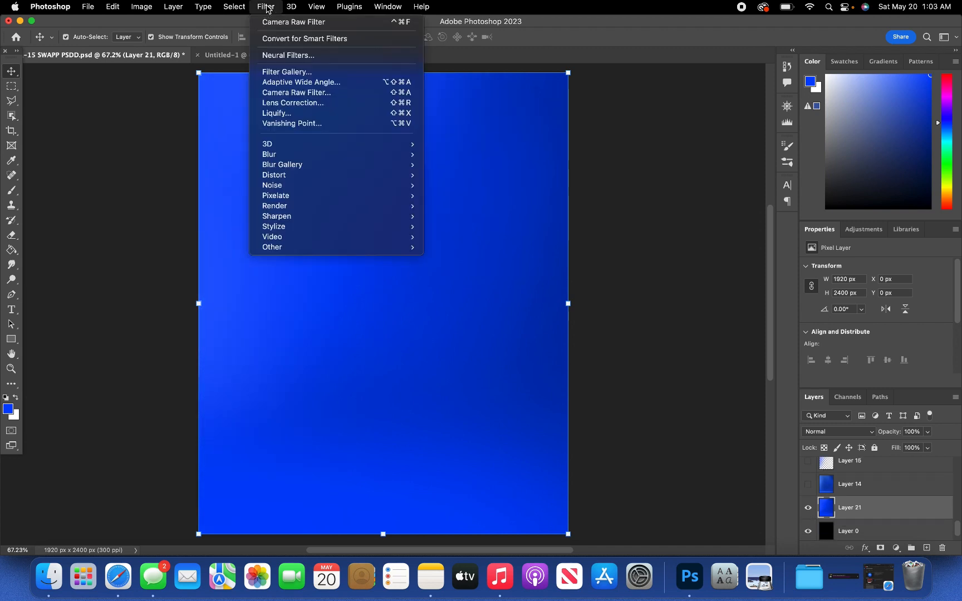
click(299, 93)
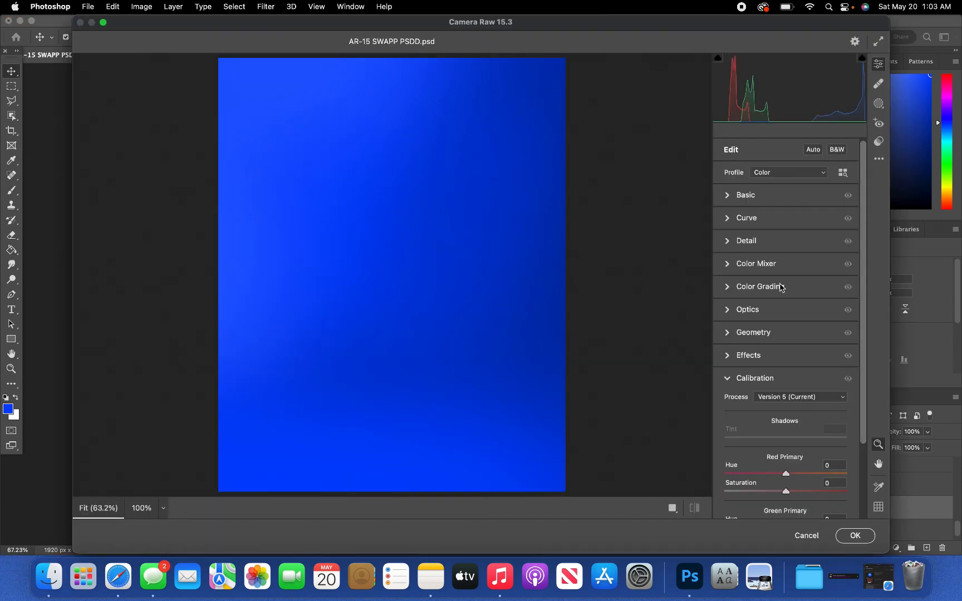
scroll(757, 362, down, 3)
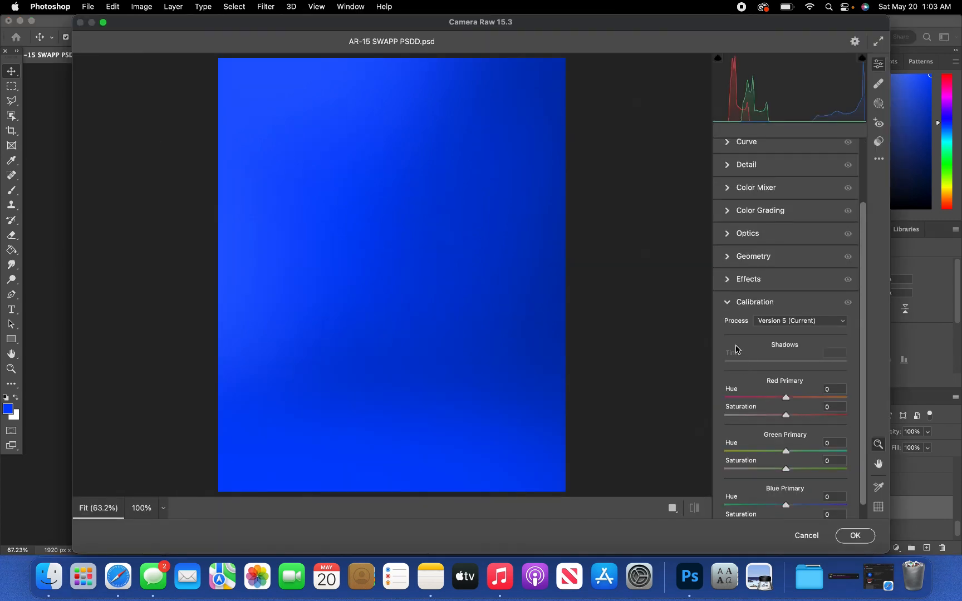
click(731, 281)
drag(735, 382, 754, 383)
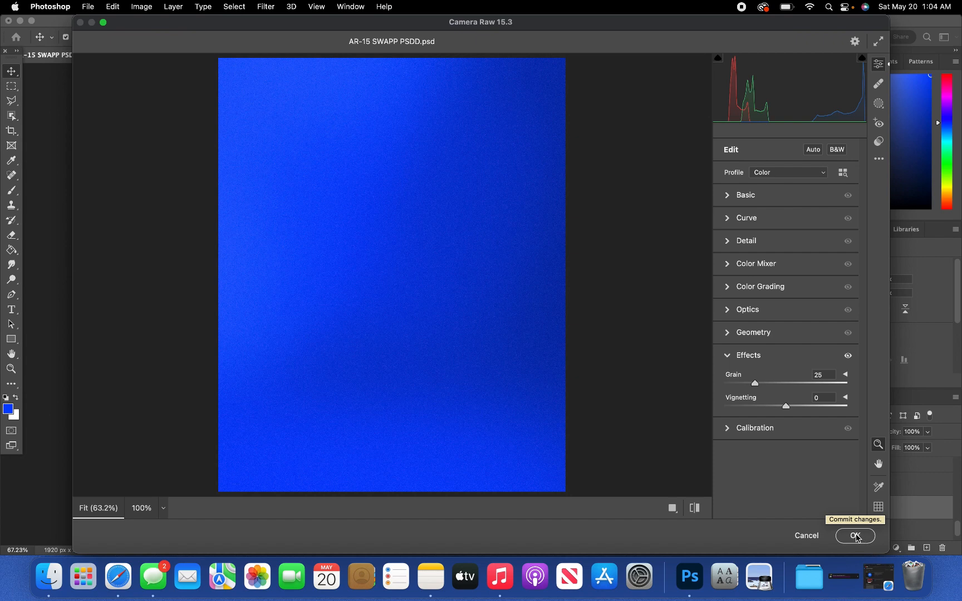
click(859, 539)
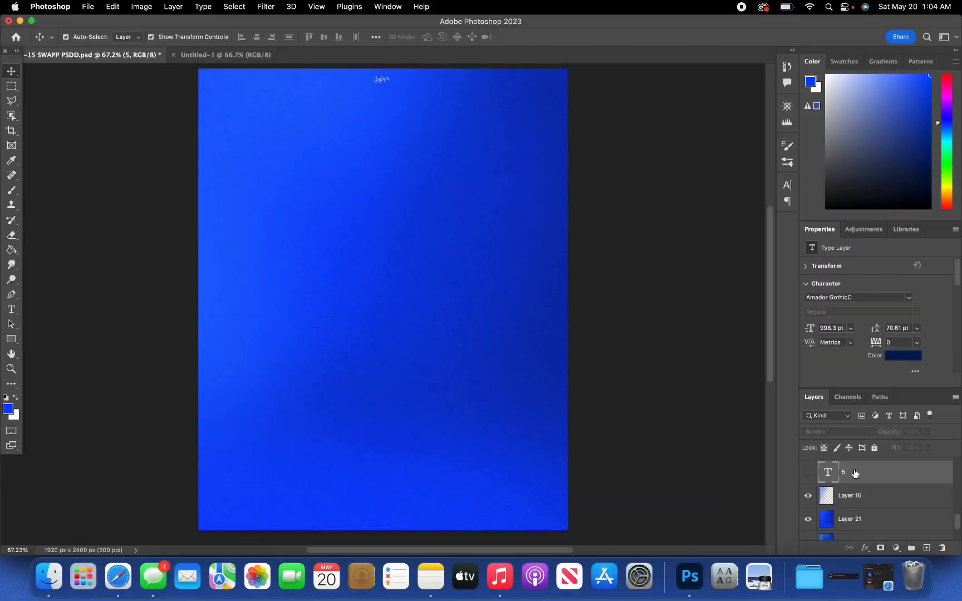
Step: Preview the number 5 text and the player cutout on Layer 2 by toggling each layer's visibility
click(808, 475)
click(808, 475)
scroll(885, 507, up, 3)
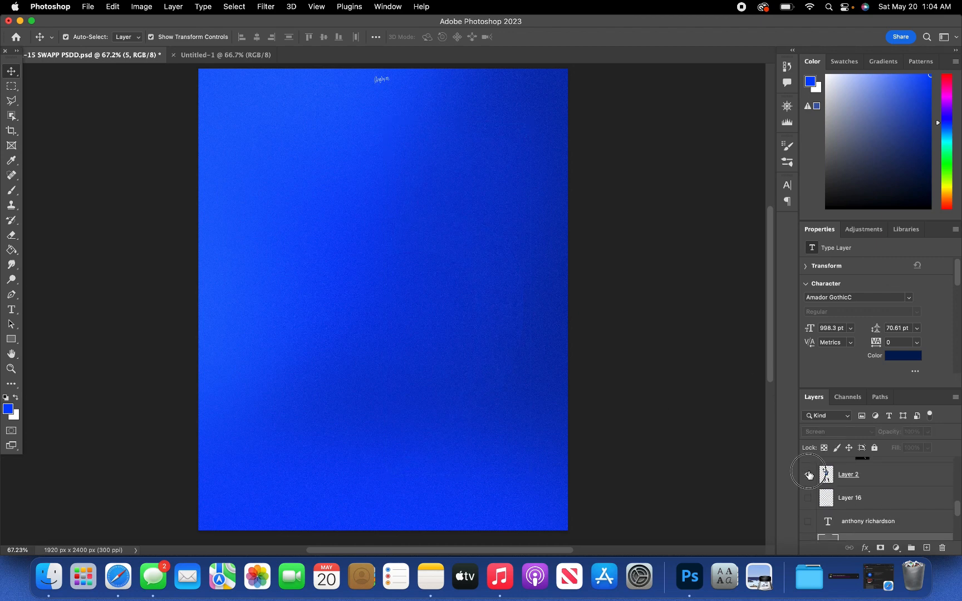
click(808, 475)
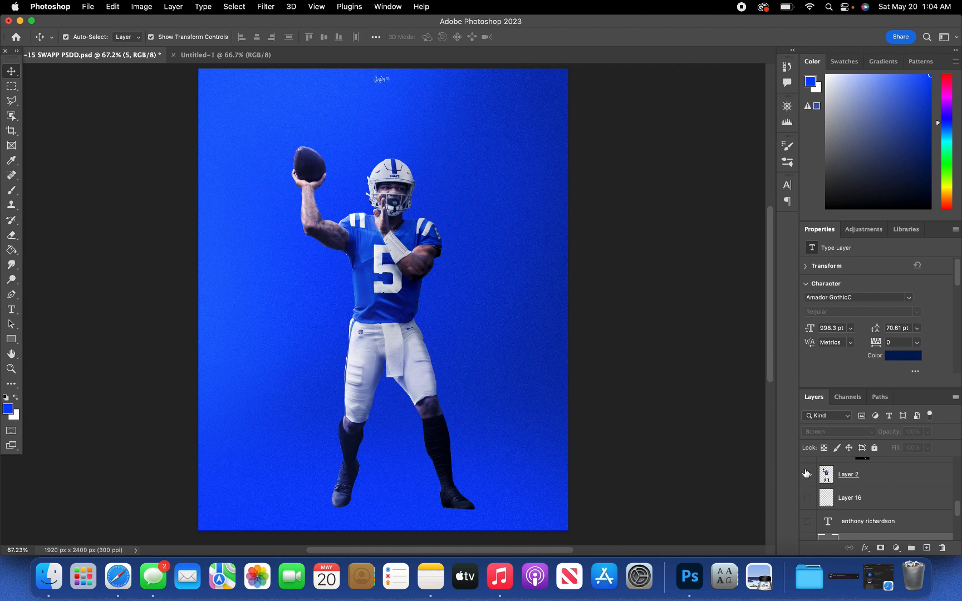
click(809, 474)
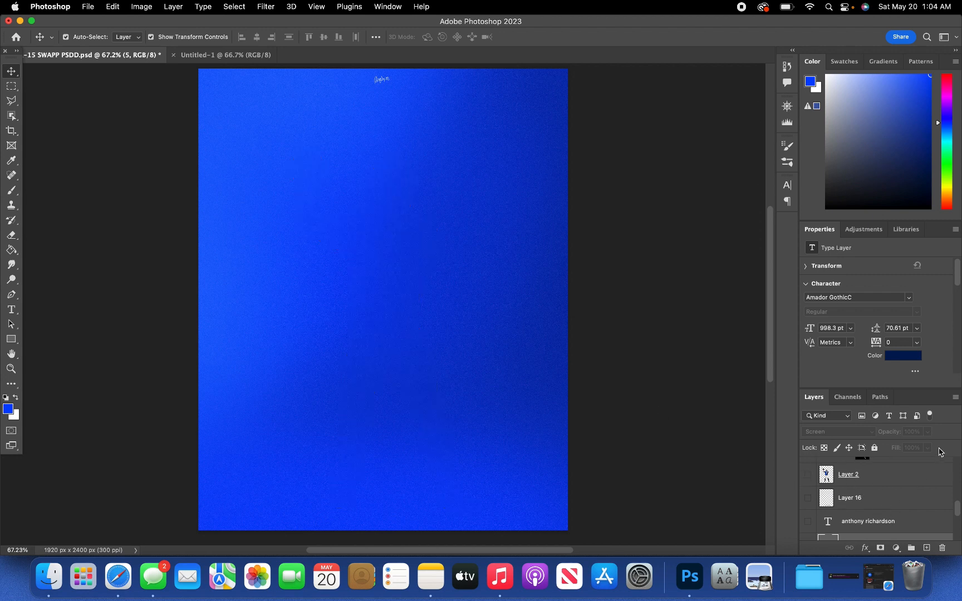
scroll(891, 512, down, 3)
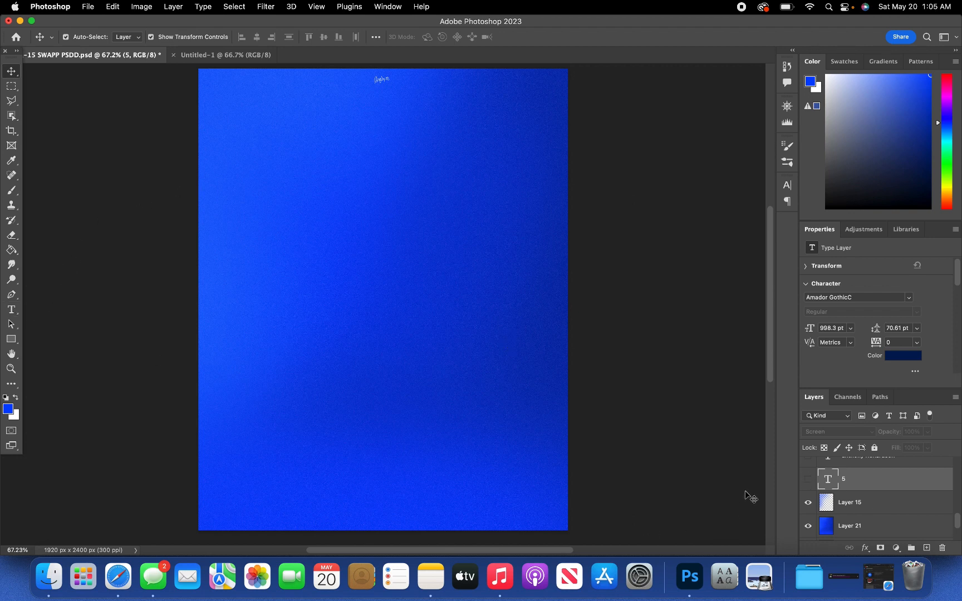
Step: Show the large number 5 text layer over the blue background
click(809, 479)
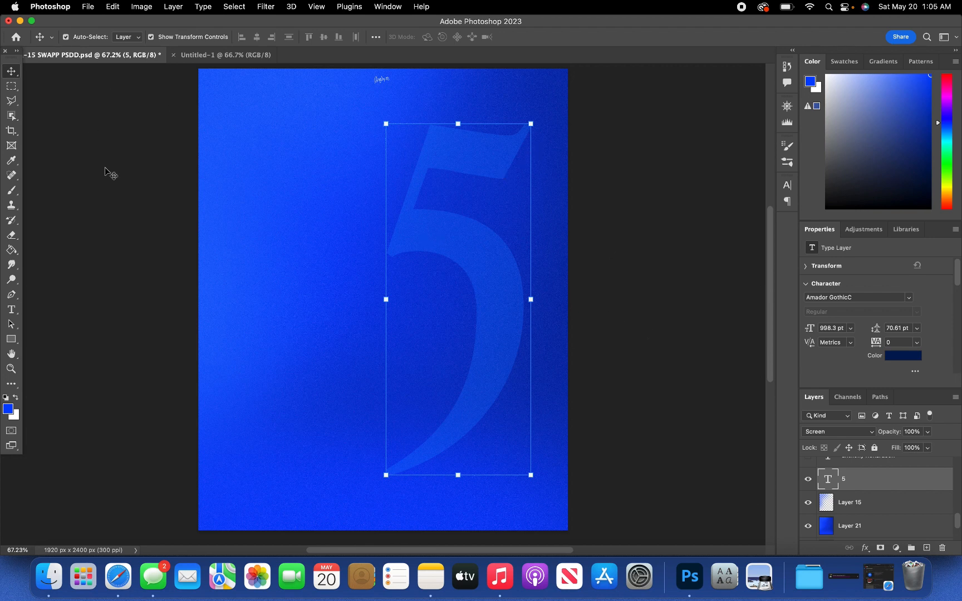
click(11, 310)
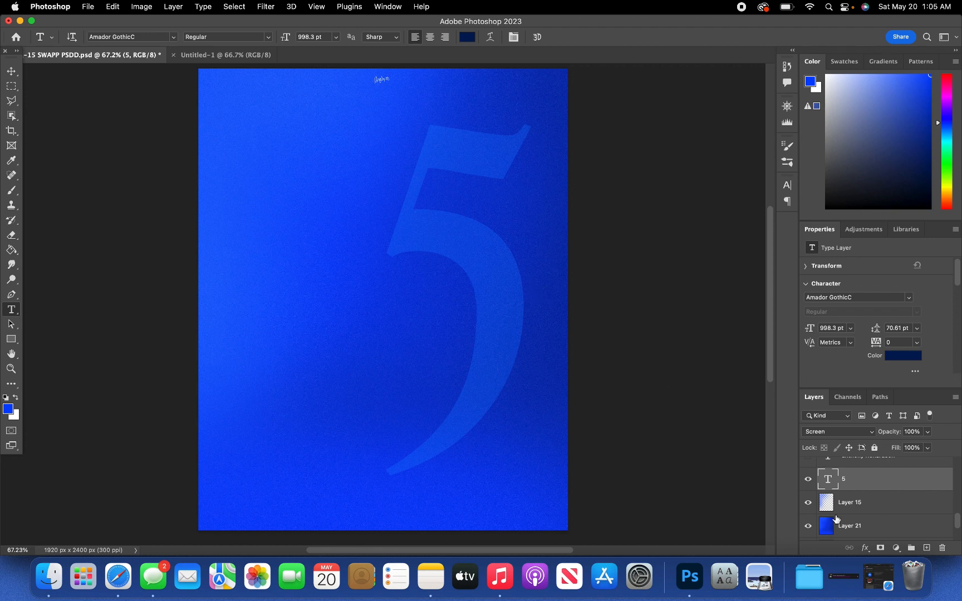
scroll(891, 510, up, 2)
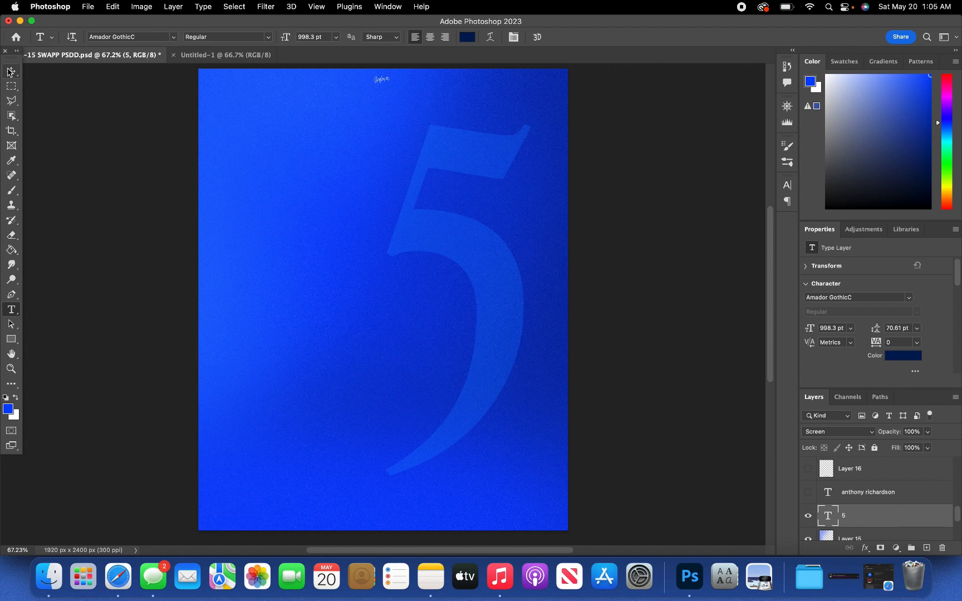
click(17, 74)
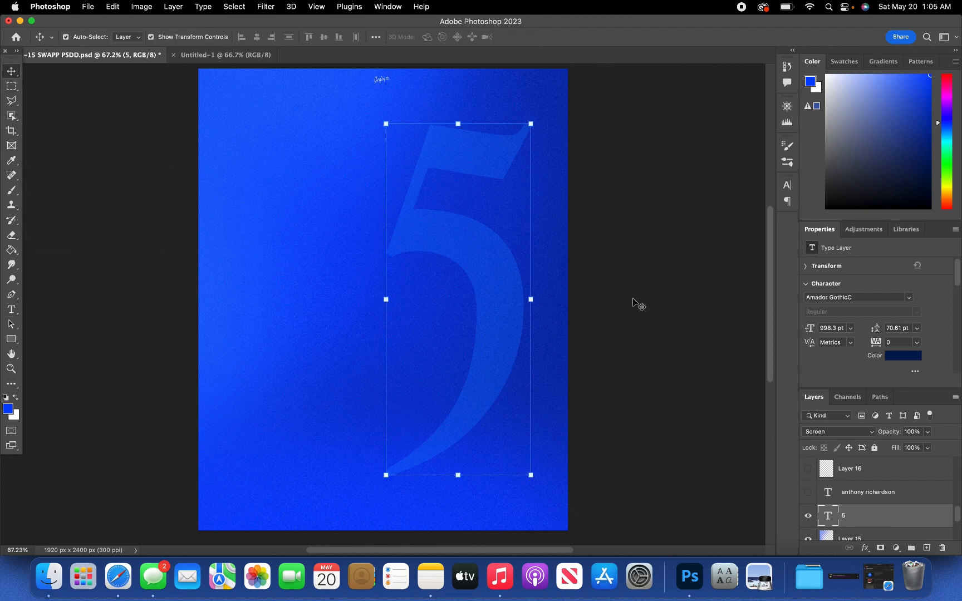
Step: Show the white player-name text layer over the lower part of the 5 and nudge the text slightly upward
click(809, 493)
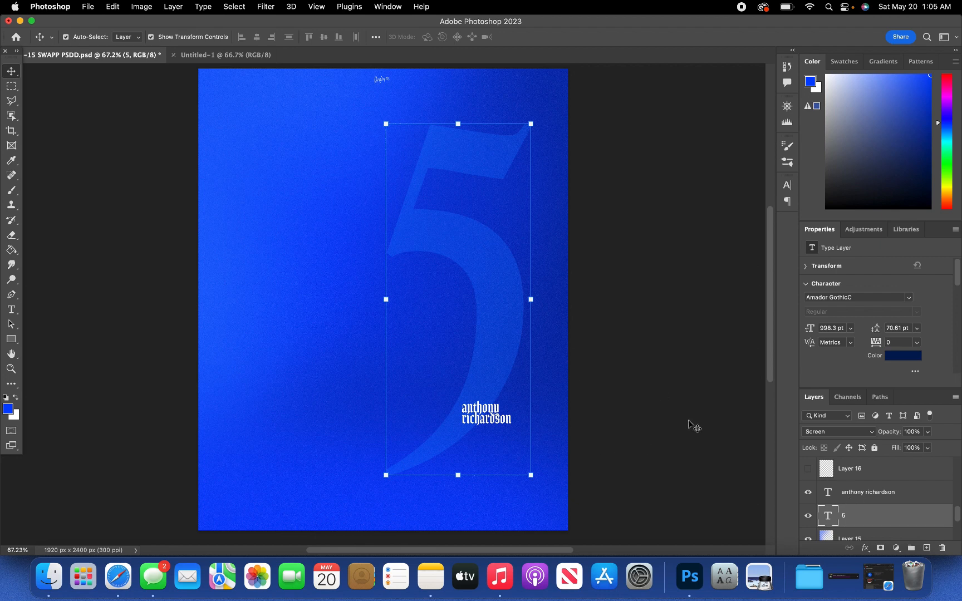
click(920, 501)
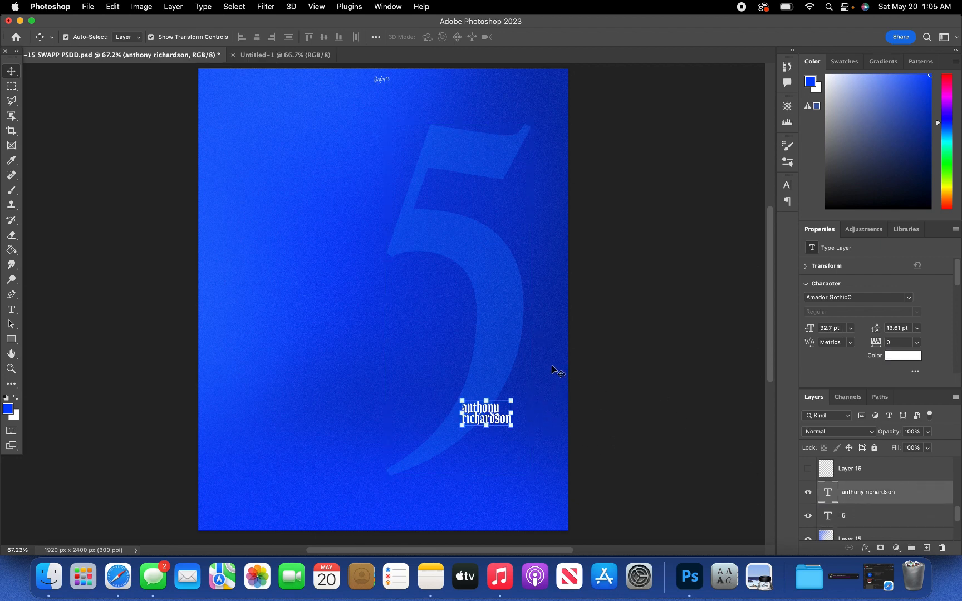
drag(489, 419, 494, 415)
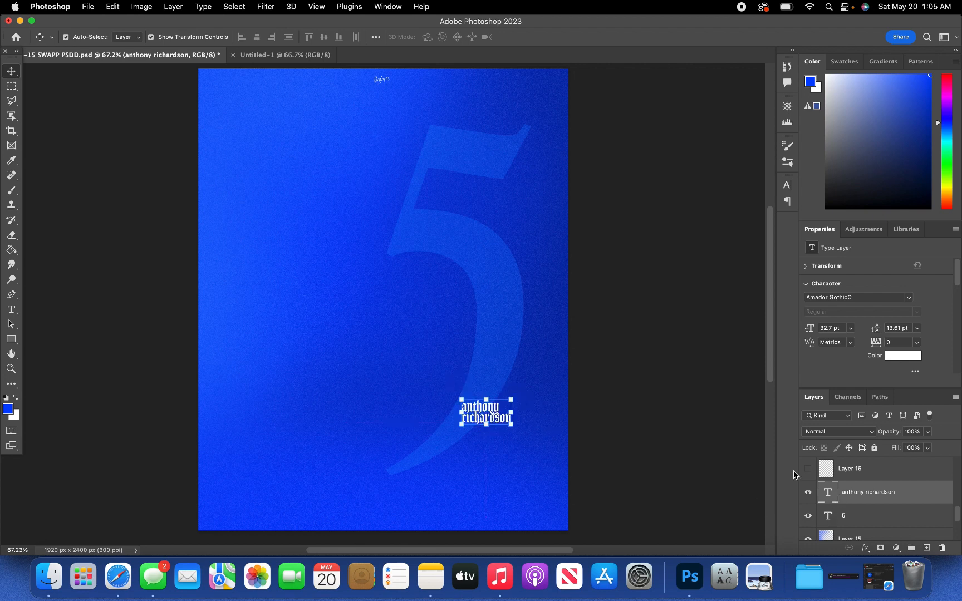
click(11, 309)
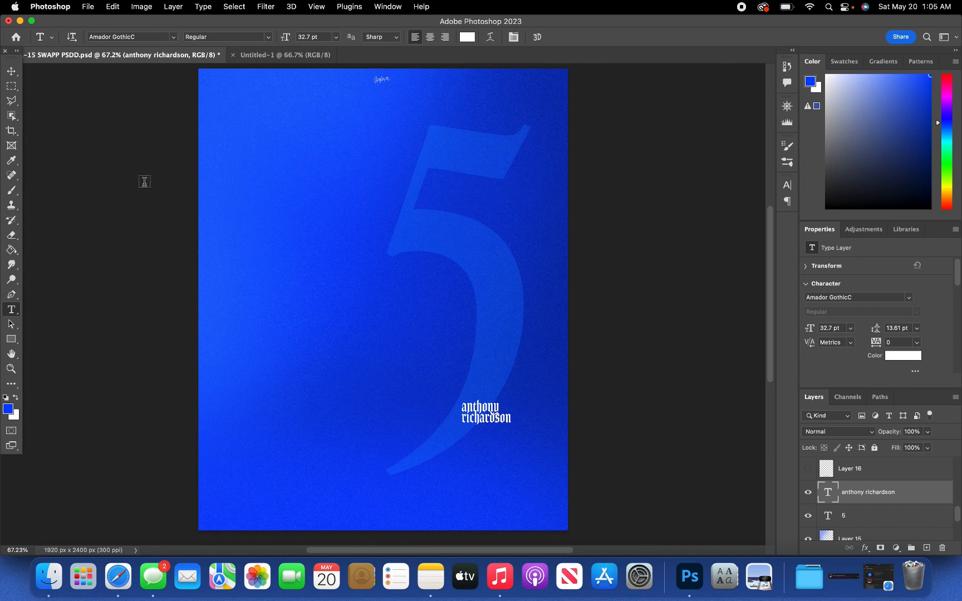
click(11, 71)
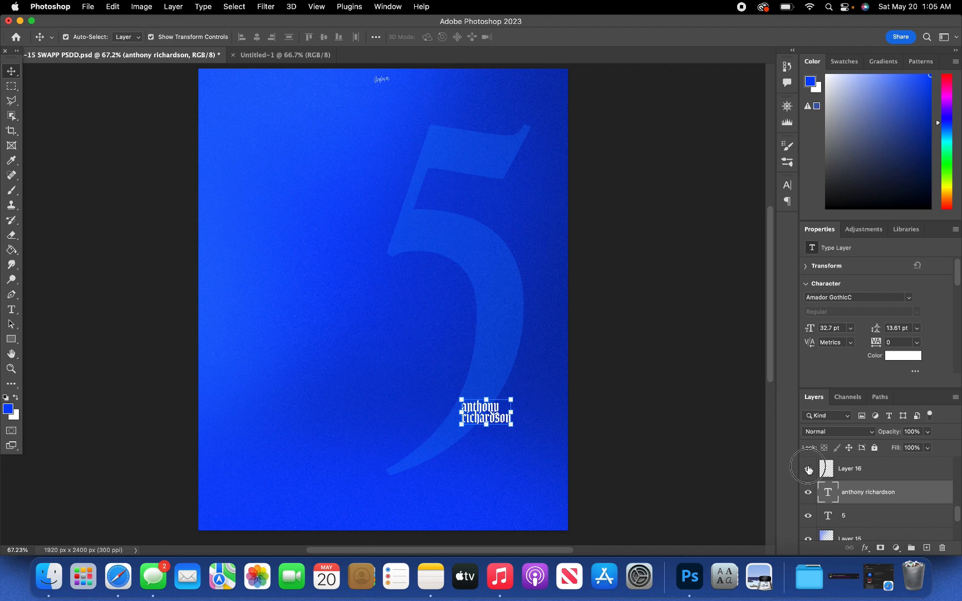
Step: Toggle Layer 16 to check it, show the football player cutout on Layer 2 and select that layer
click(809, 470)
click(809, 469)
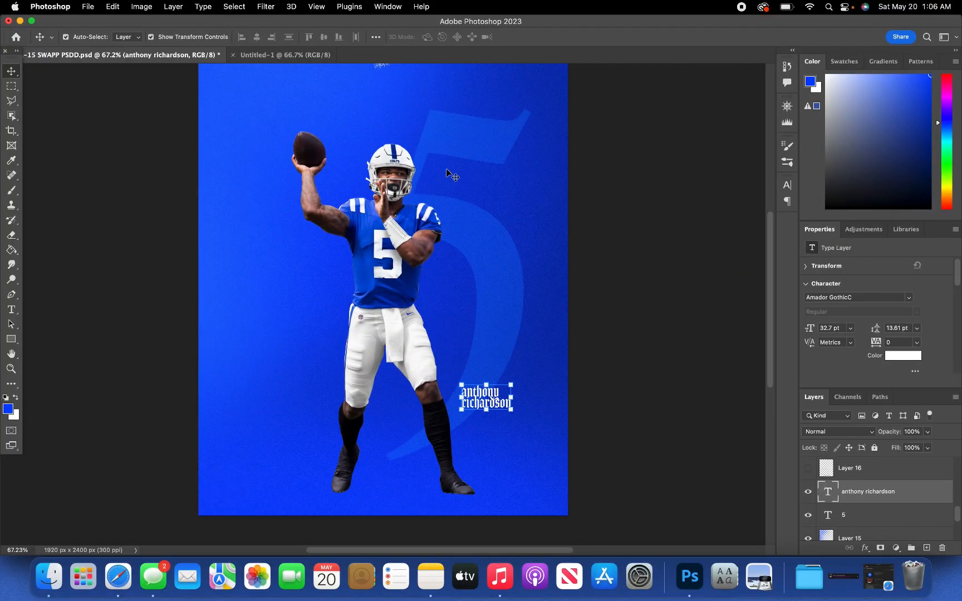
scroll(885, 492, up, 2)
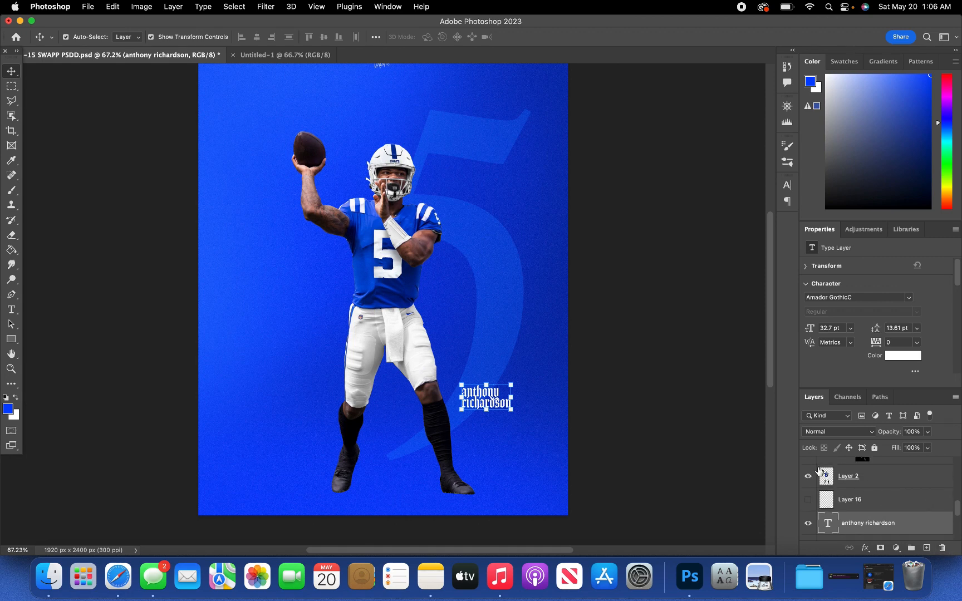
click(864, 479)
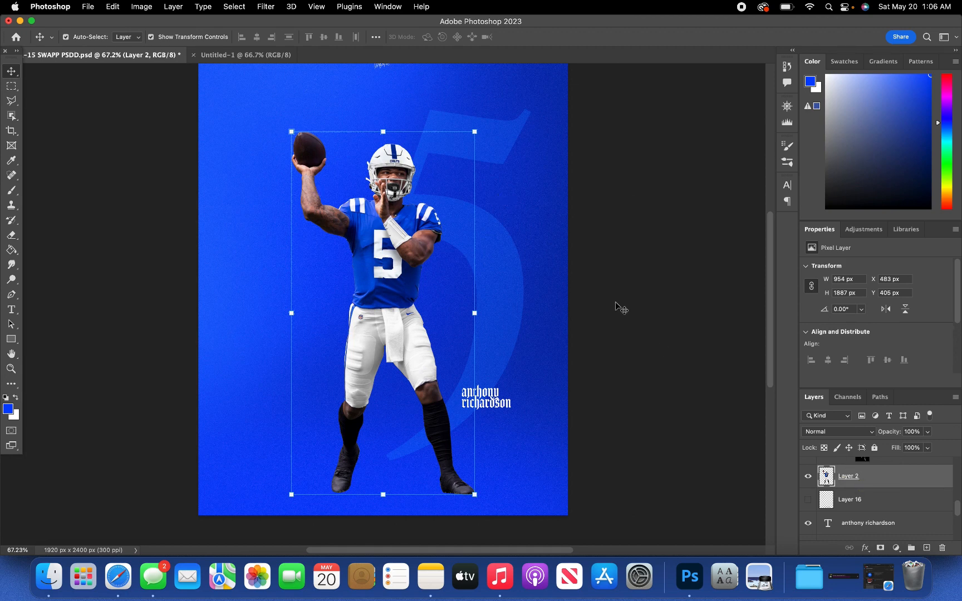
Step: Preview the existing foot shadow on Layer 16 beneath the player, leaving the layer selected and hidden
click(807, 500)
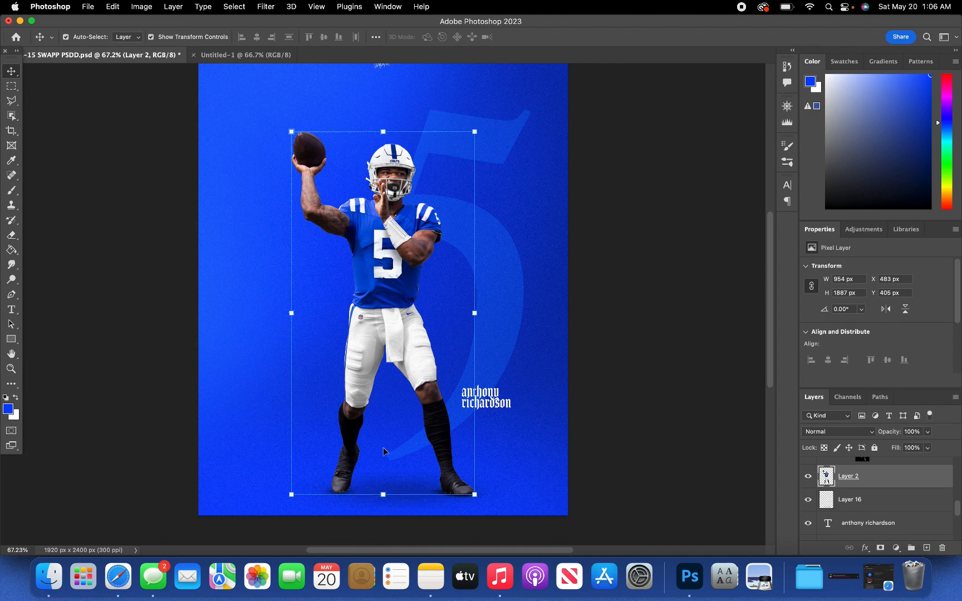
click(845, 499)
click(808, 499)
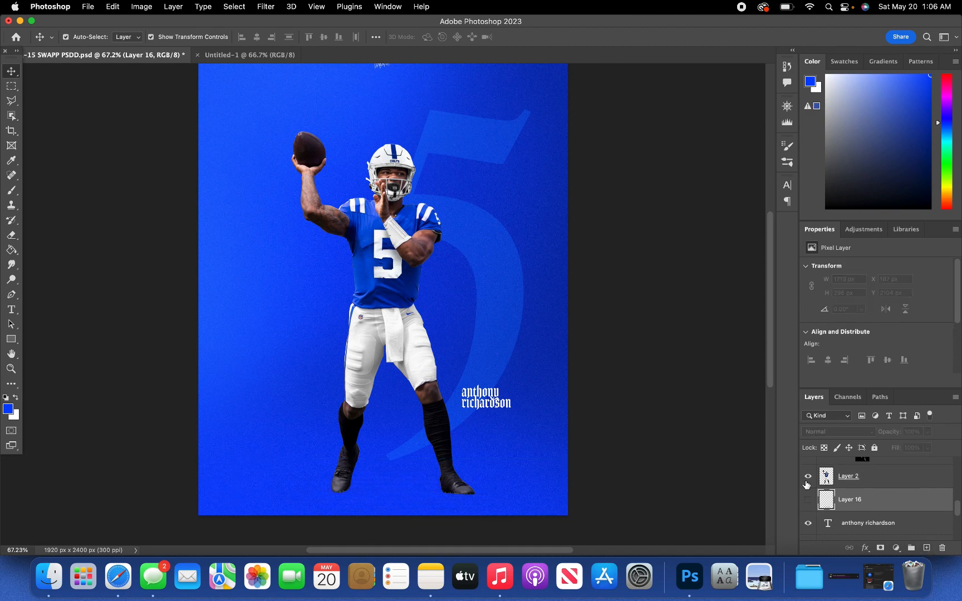
Step: Add a new layer directly below the player cutout and set up a flattened elliptical black brush, 198 px with 0% hardness
click(926, 548)
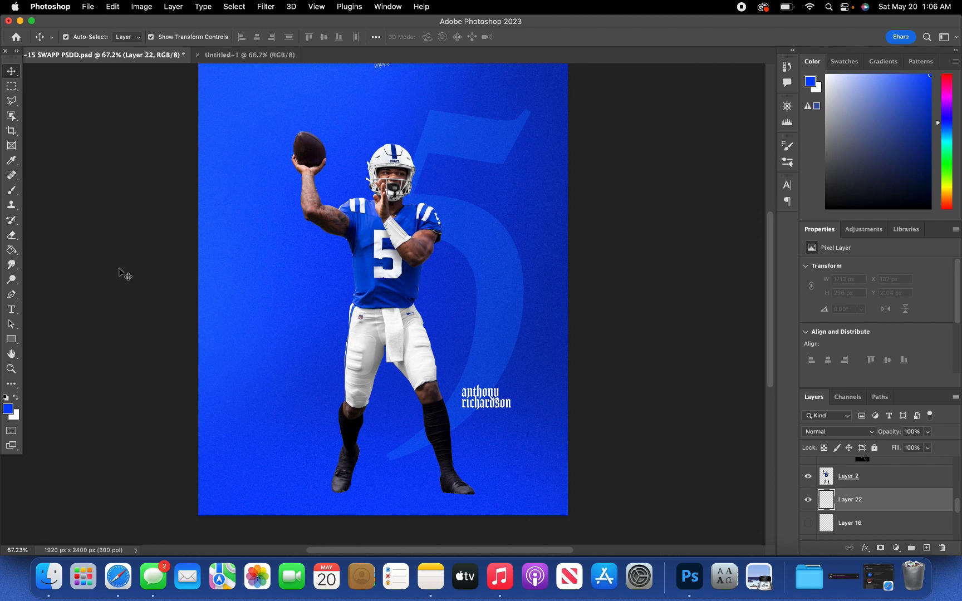
click(11, 190)
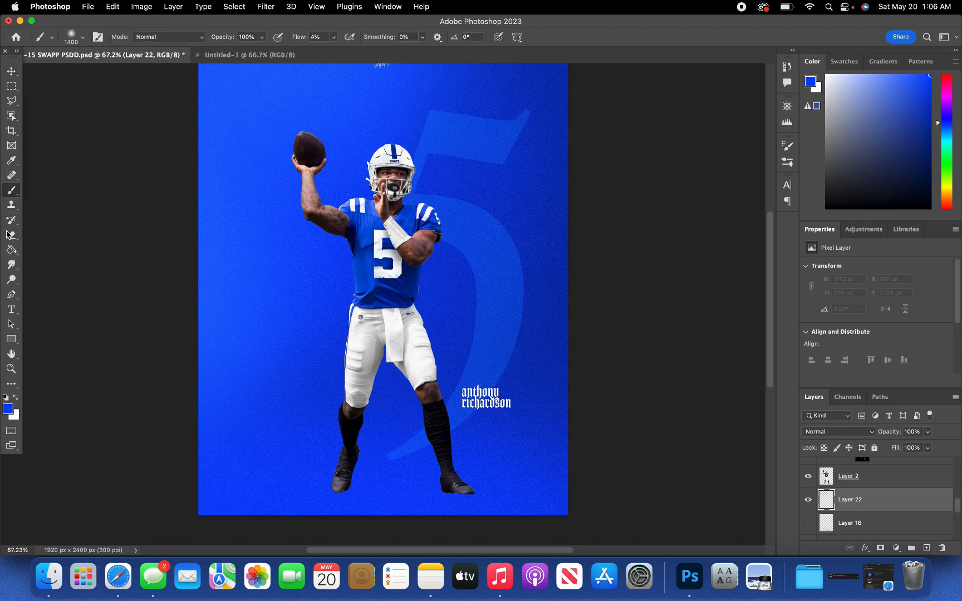
click(5, 398)
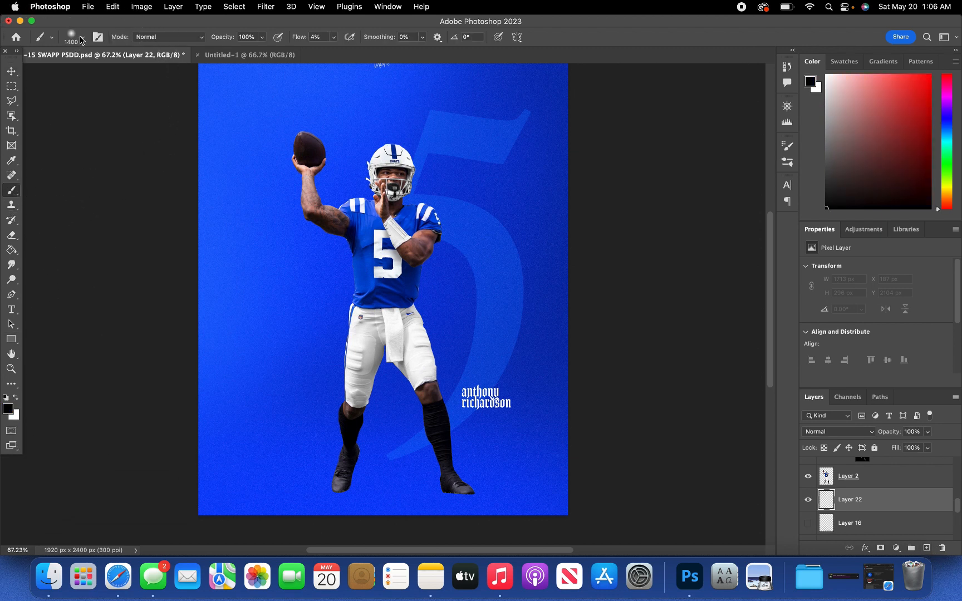
click(82, 39)
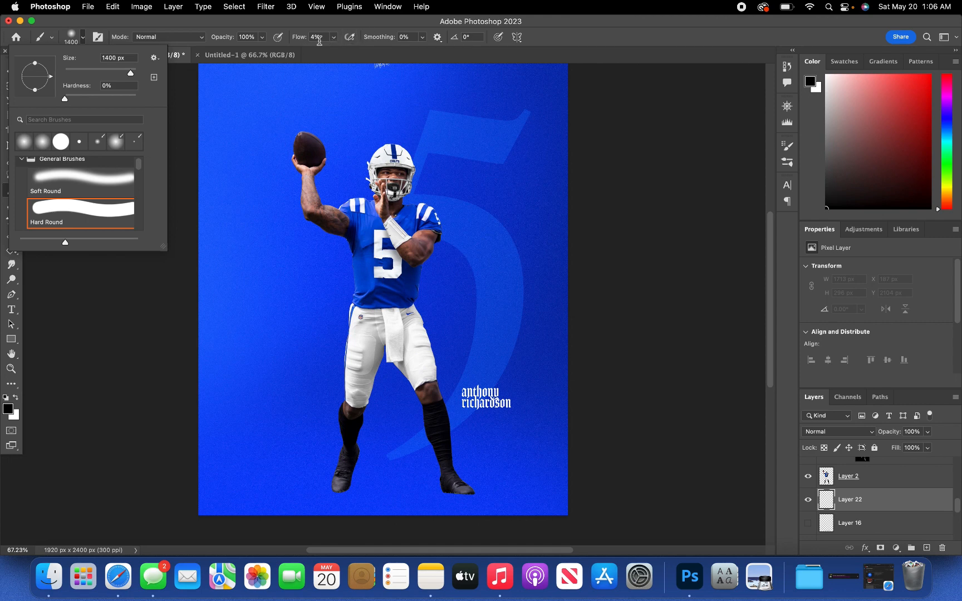
mouse_move(123, 75)
mouse_down()
mouse_move(83, 74)
mouse_move(111, 74)
mouse_move(101, 74)
mouse_up()
drag(35, 65, 43, 81)
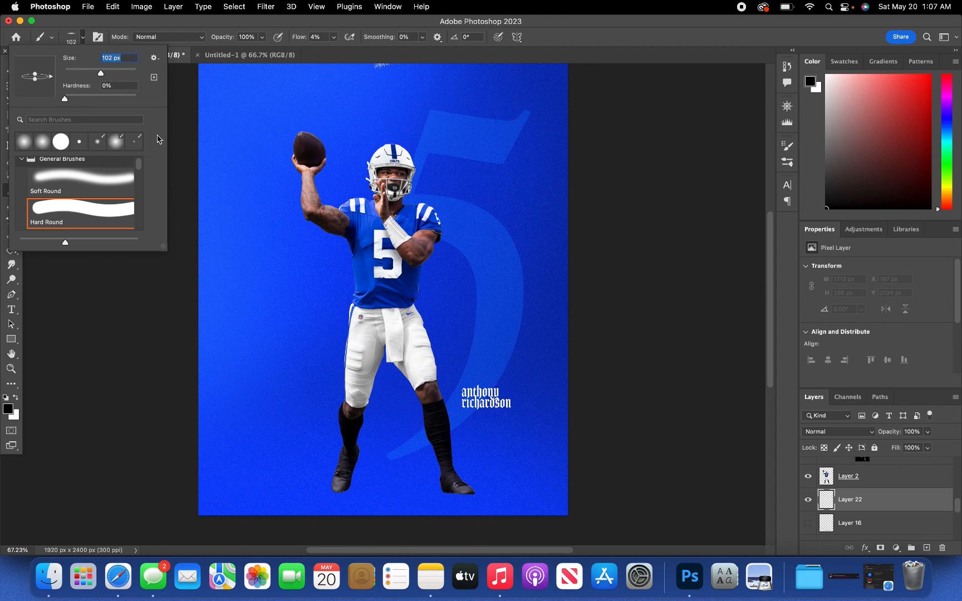
drag(101, 73, 116, 73)
drag(115, 73, 118, 72)
click(173, 31)
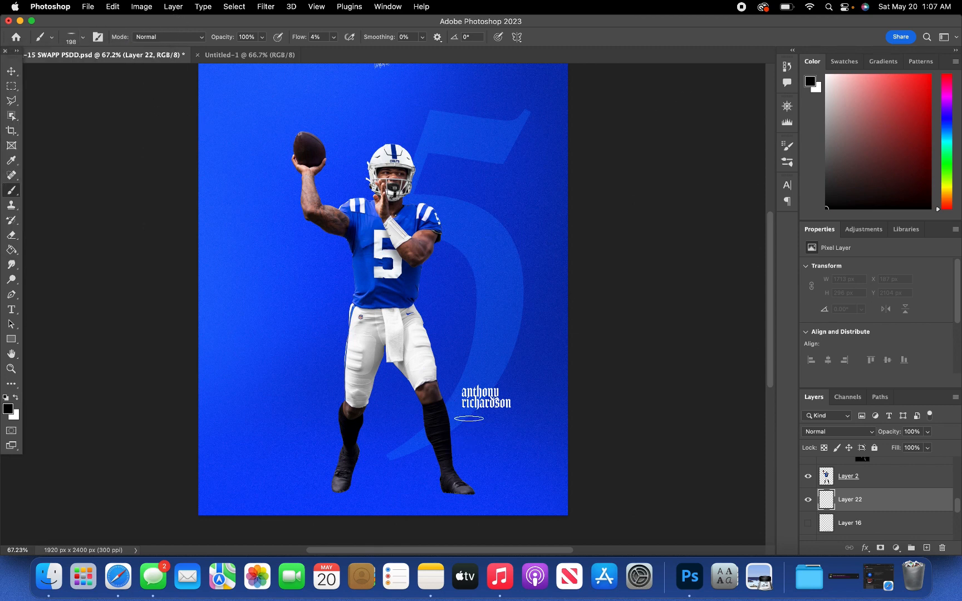
Step: Paint small soft black contact shadows beneath both of the player's shoes on the new layer
scroll(479, 338, up, 5)
scroll(475, 346, down, 5)
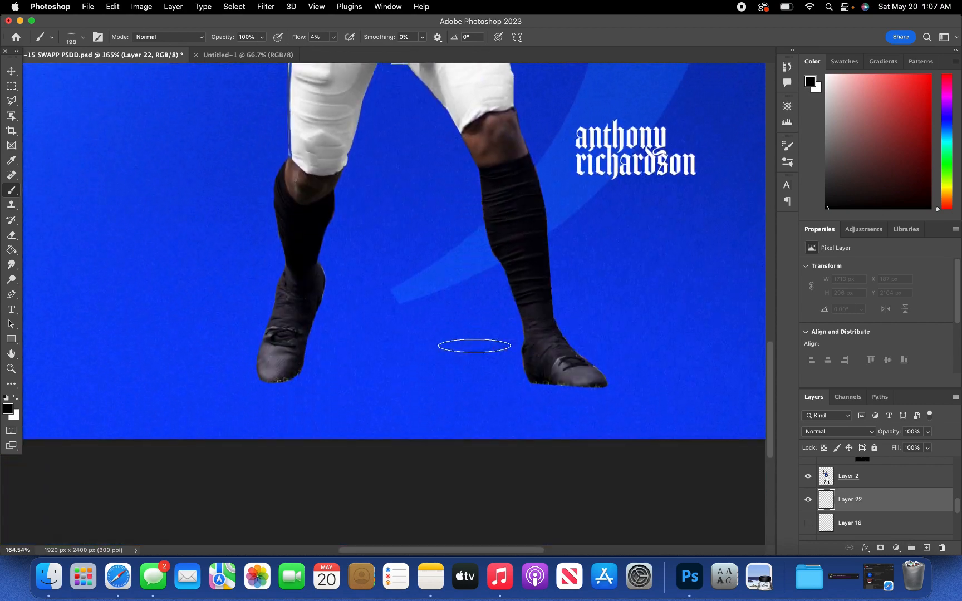
scroll(470, 346, right, 3)
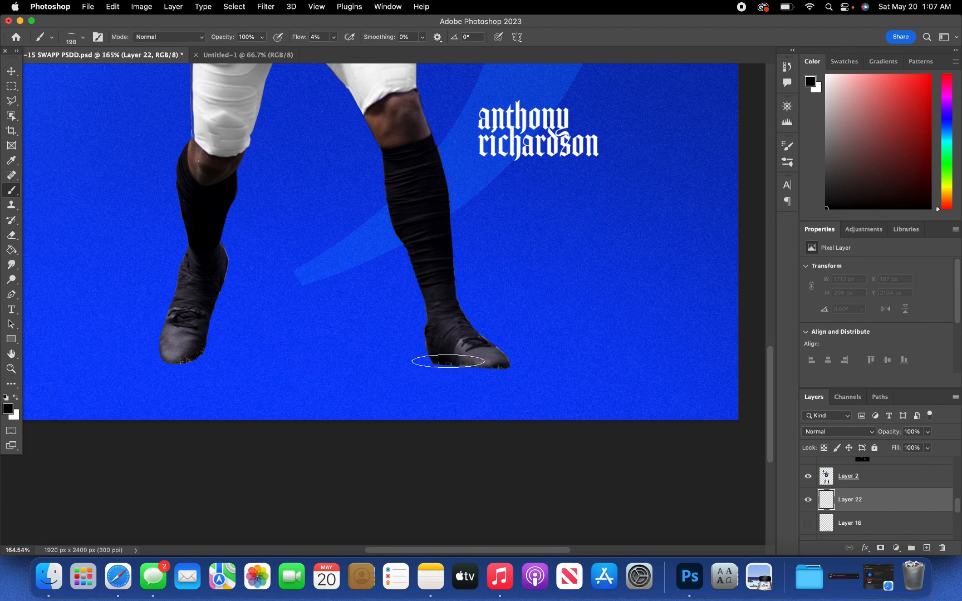
mouse_move(448, 363)
mouse_down()
mouse_move(488, 369)
mouse_move(441, 363)
mouse_move(511, 376)
mouse_move(532, 370)
mouse_move(436, 368)
mouse_up()
scroll(363, 330, left, 5)
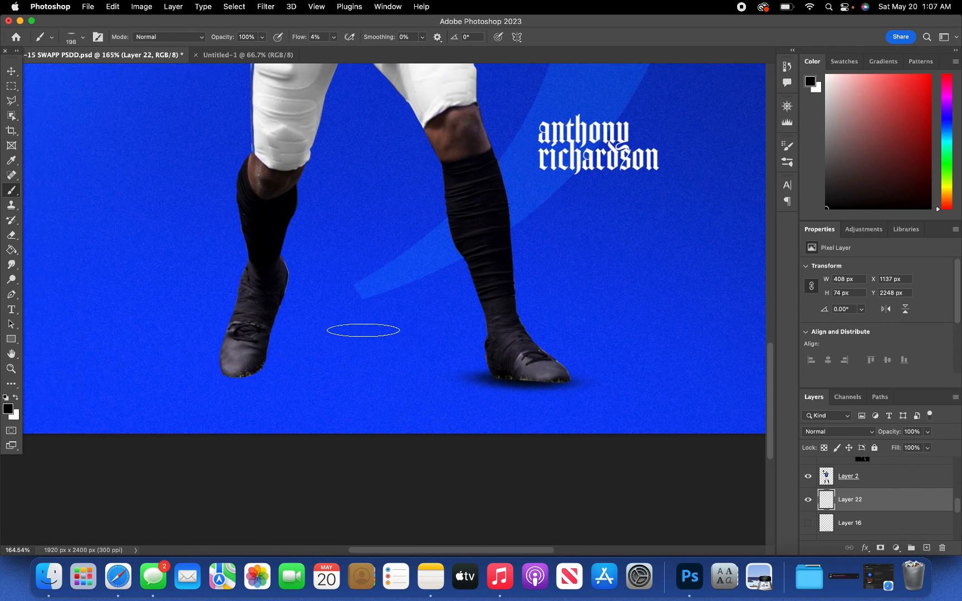
drag(289, 374, 279, 369)
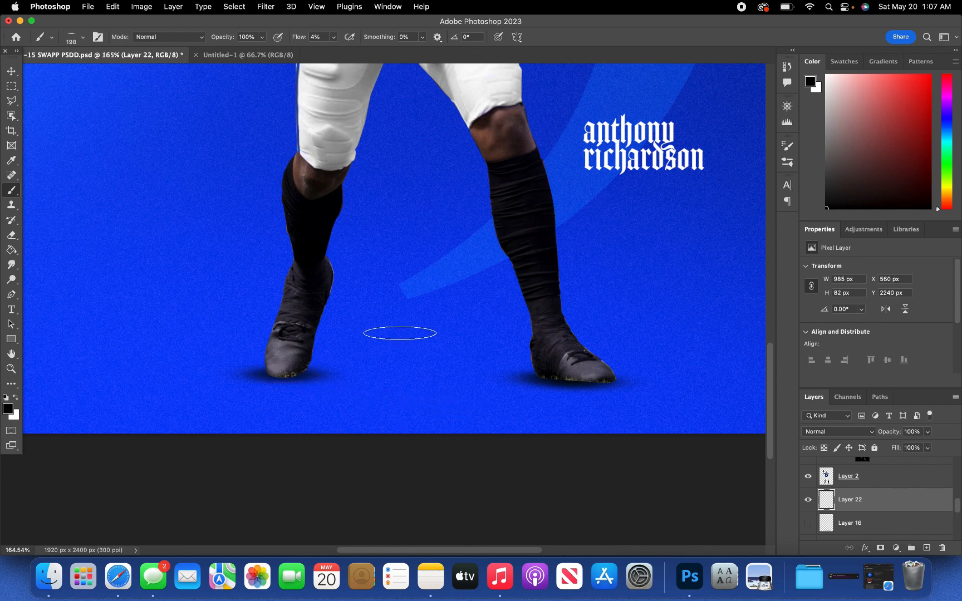
Step: Enlarge the flattened brush to 1040 px and dab a broad, faint black shadow on the ground between the player's feet
scroll(401, 346, down, 5)
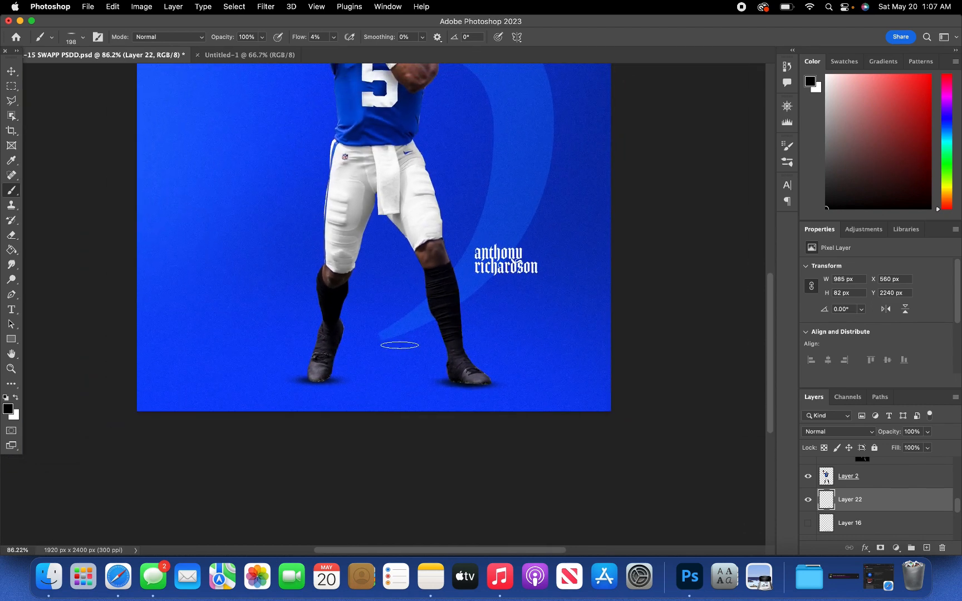
scroll(399, 345, up, 5)
scroll(422, 416, down, 1)
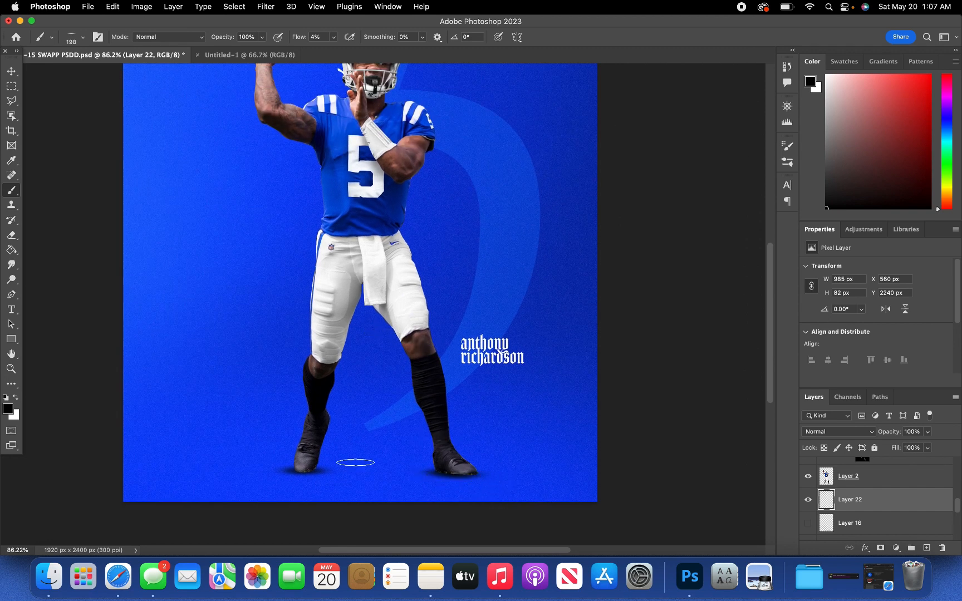
click(82, 38)
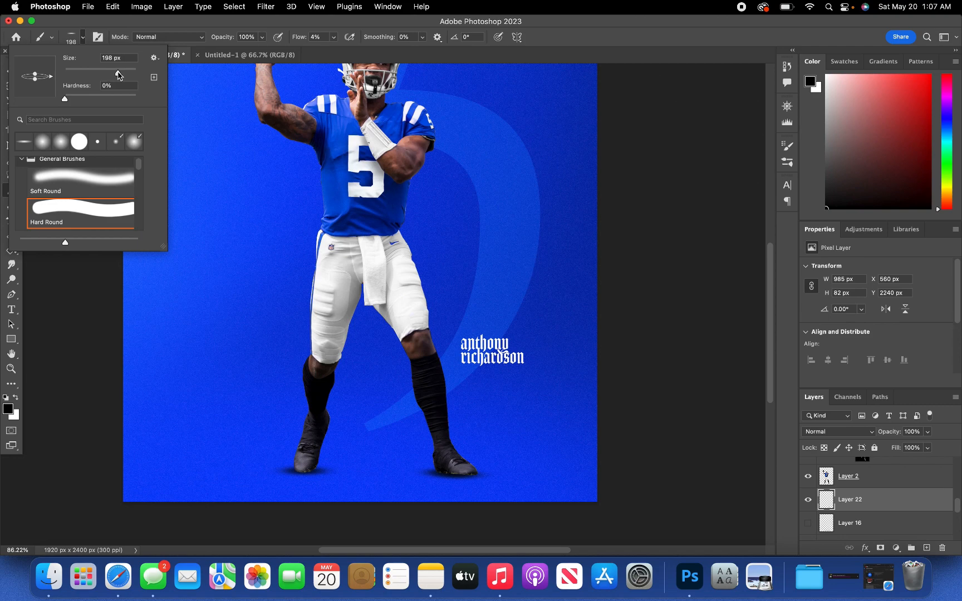
drag(118, 73, 129, 78)
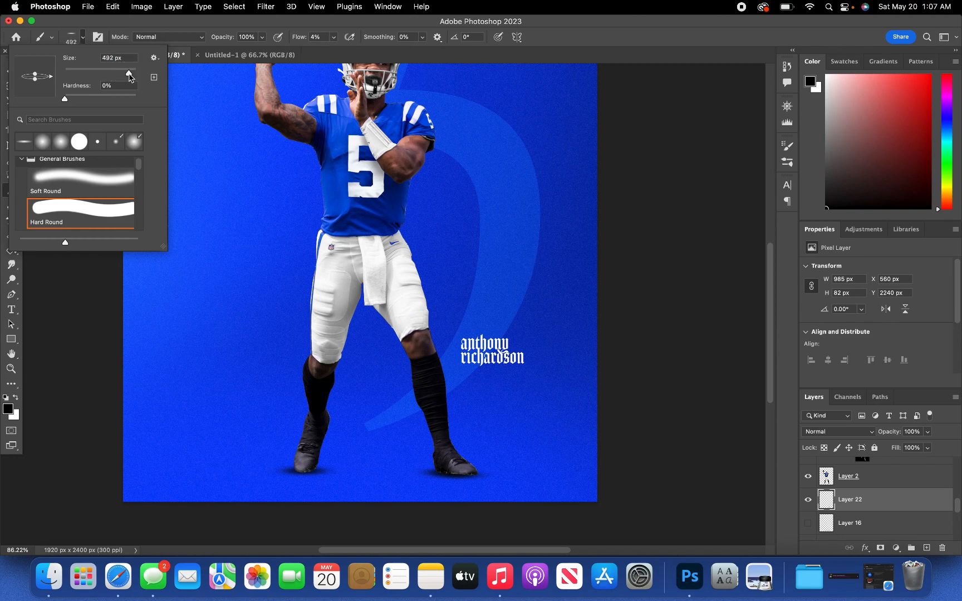
click(138, 20)
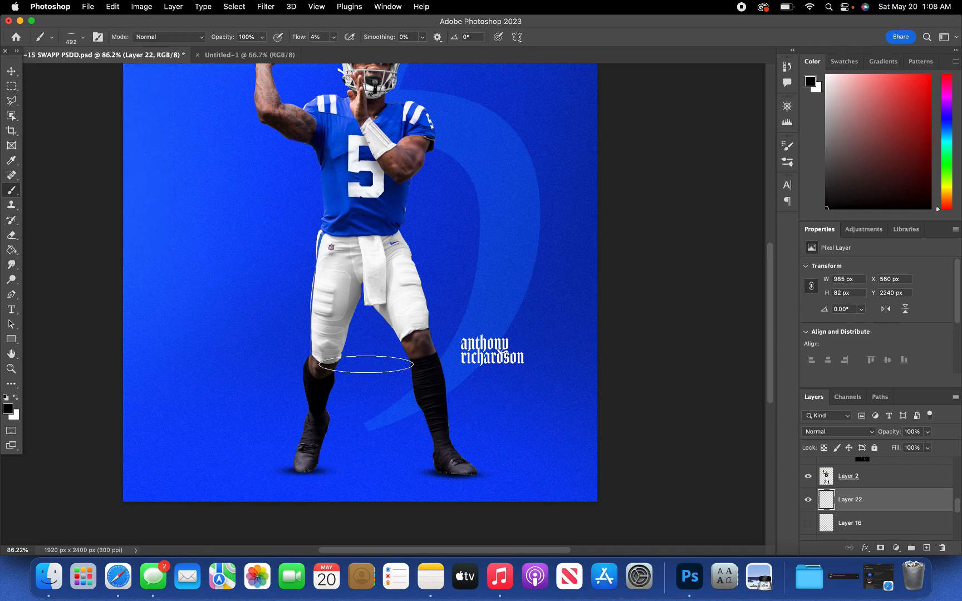
click(82, 38)
drag(128, 76, 130, 73)
click(133, 27)
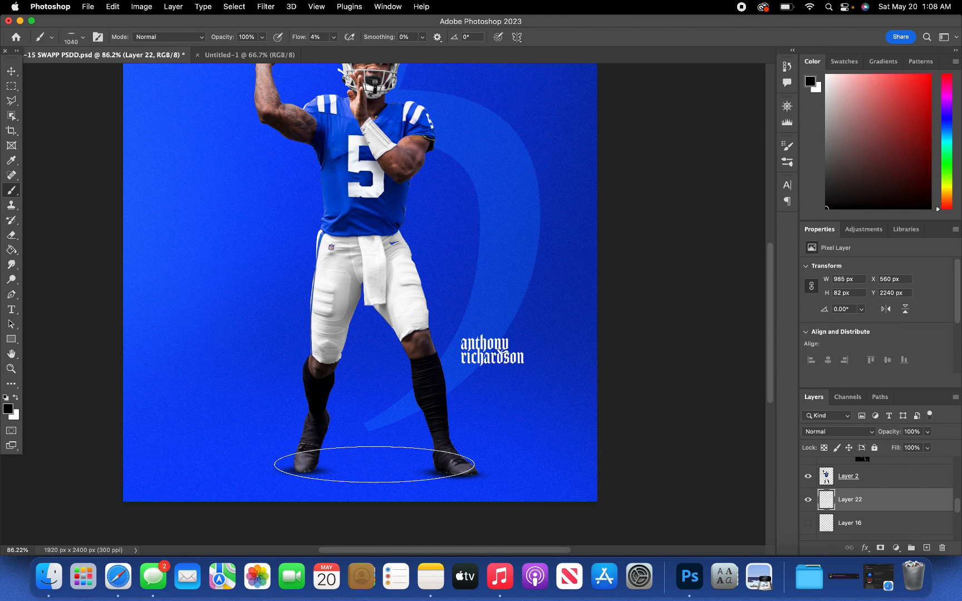
click(374, 464)
click(374, 465)
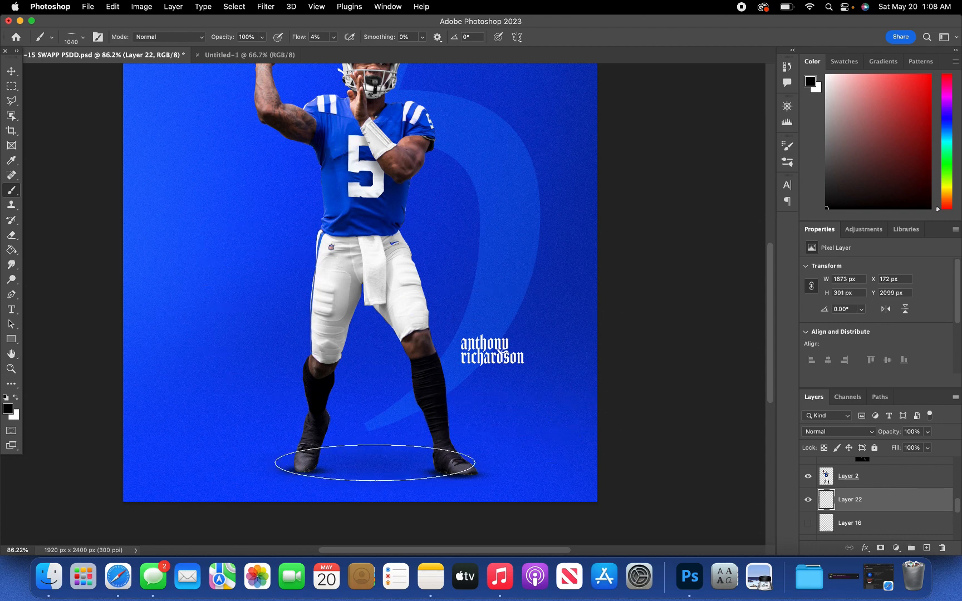
click(375, 463)
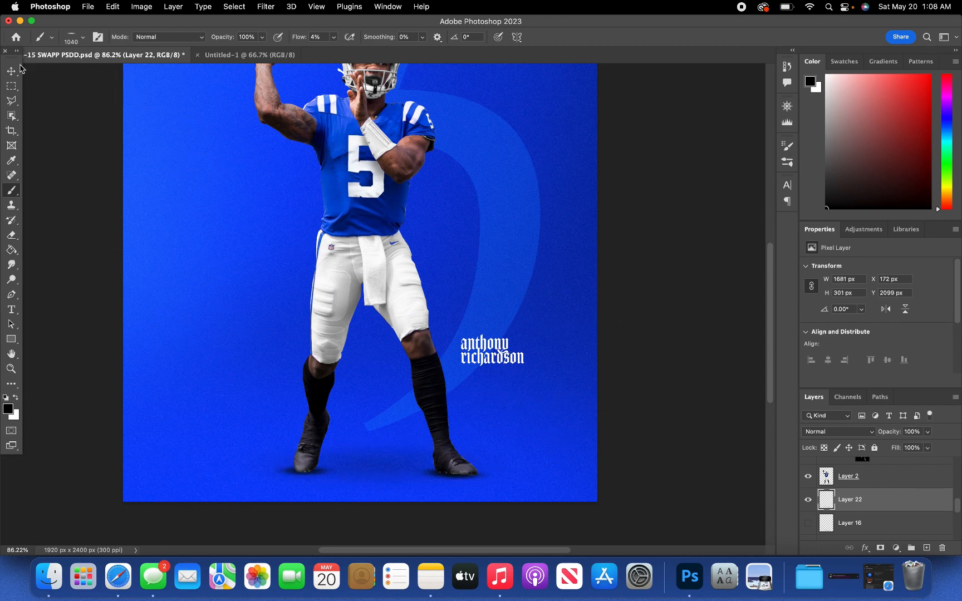
Step: Lower the fill of the painted shadow layer to 90%
click(11, 71)
scroll(433, 479, up, 2)
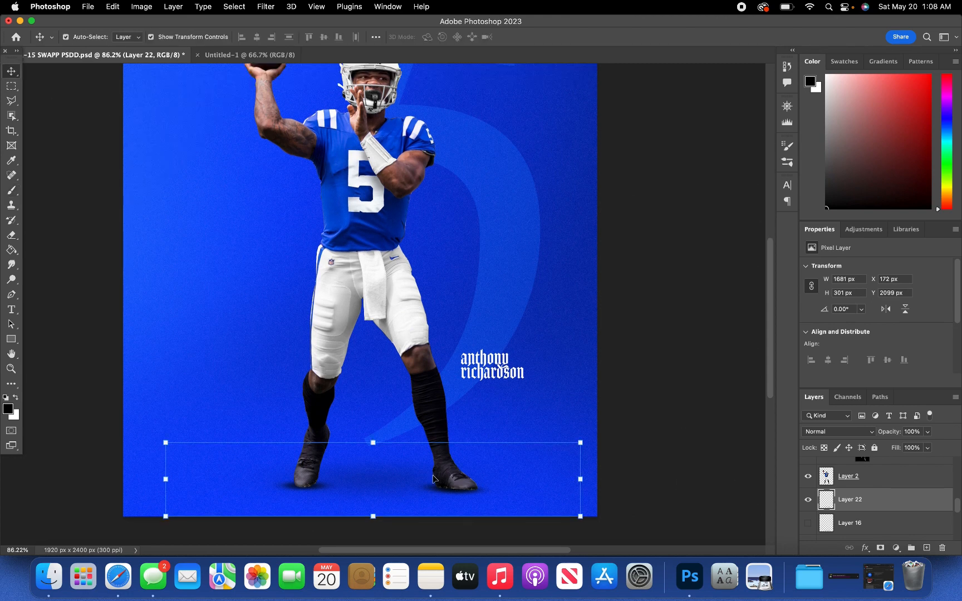
click(928, 448)
mouse_move(928, 461)
mouse_down()
mouse_move(904, 463)
mouse_move(924, 465)
mouse_up()
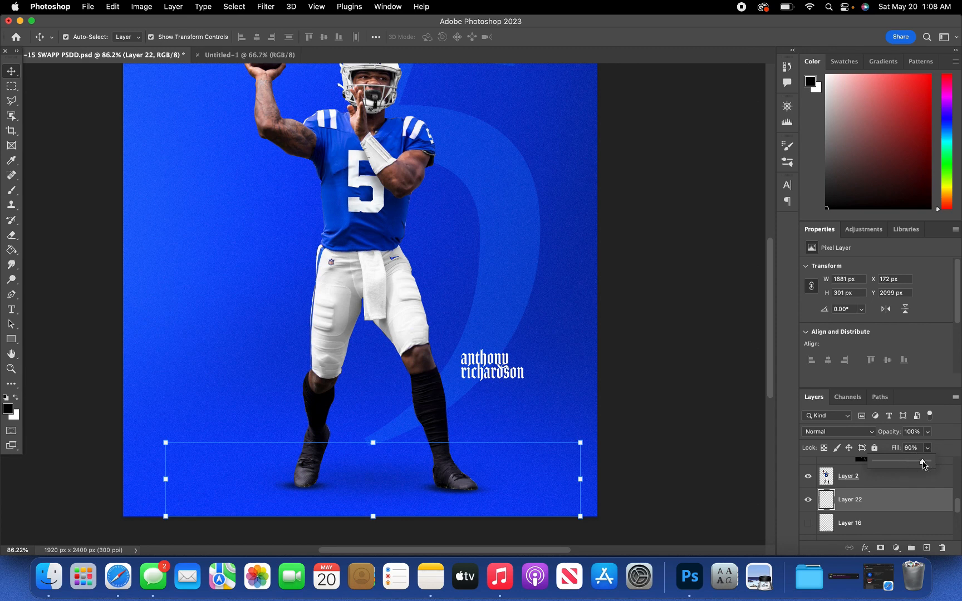
Step: Select the player cutout on Layer 2, fit the poster on screen and examine how the player sits on the painted shadow
click(829, 480)
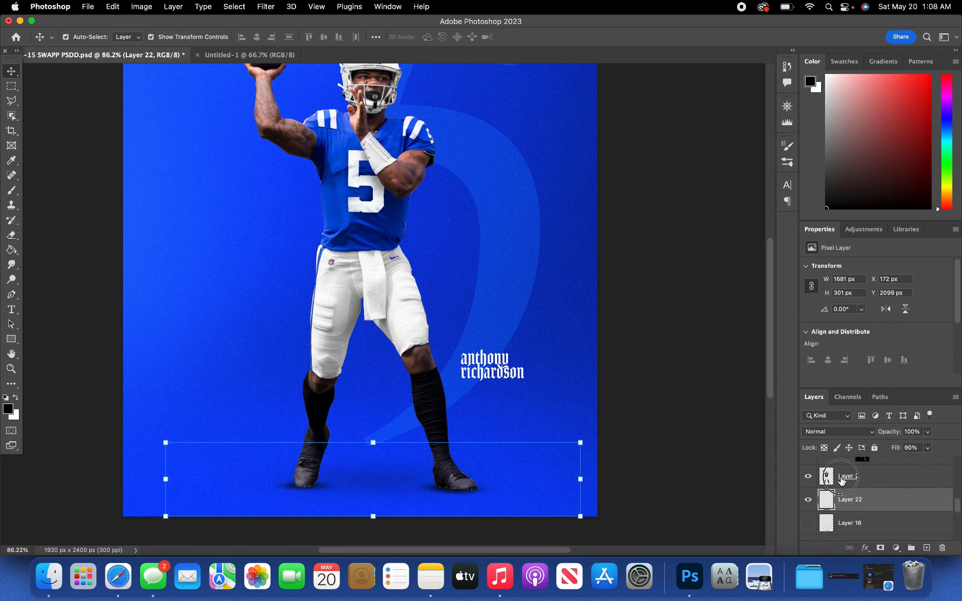
click(830, 480)
scroll(332, 299, up, 2)
click(317, 7)
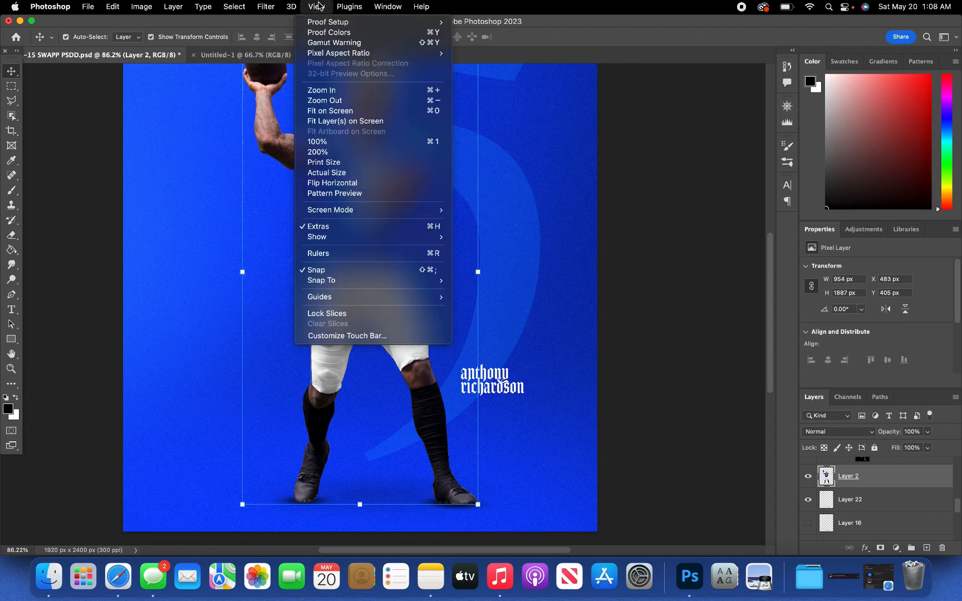
click(334, 107)
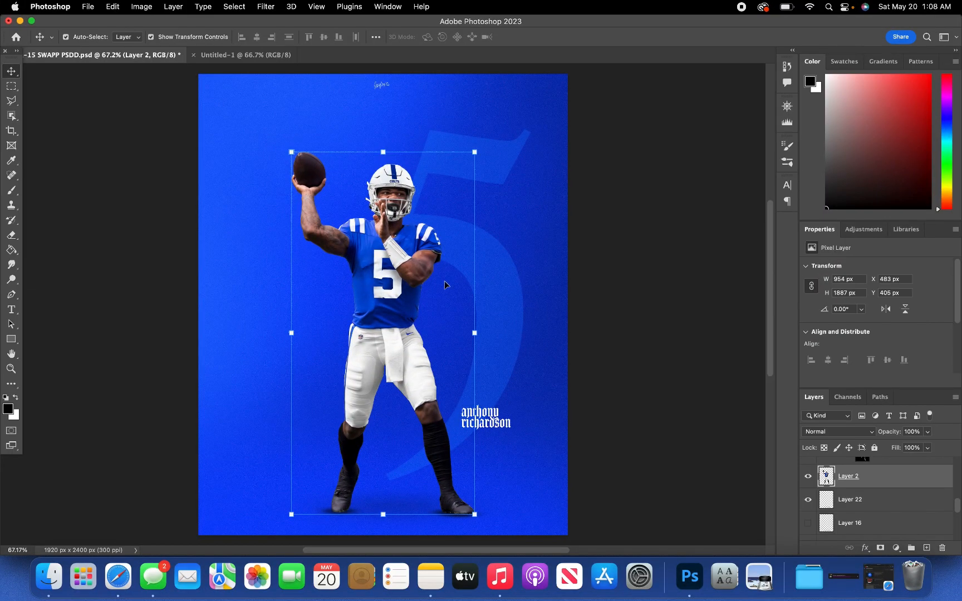
scroll(445, 285, up, 3)
scroll(444, 276, down, 5)
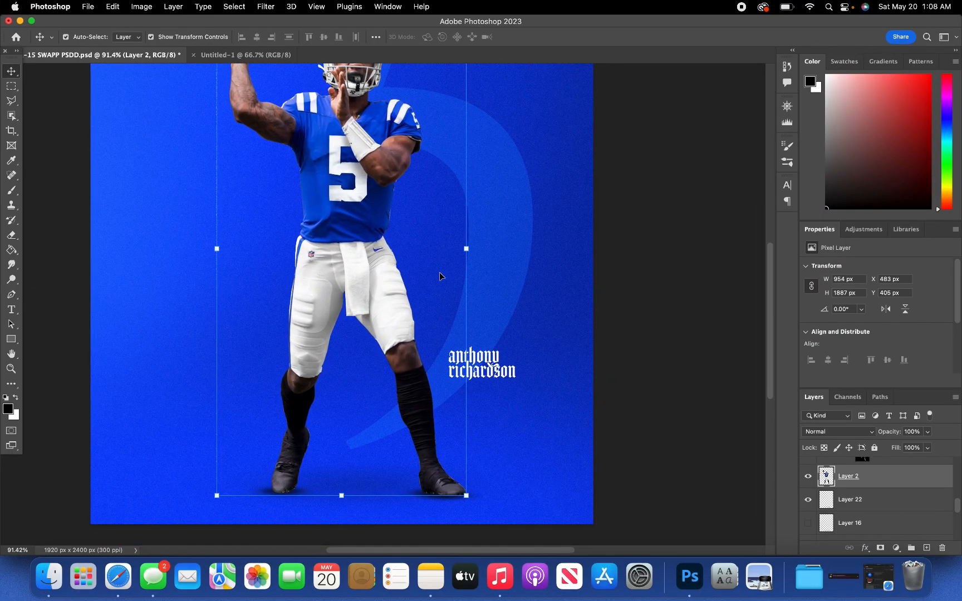
scroll(426, 291, left, 3)
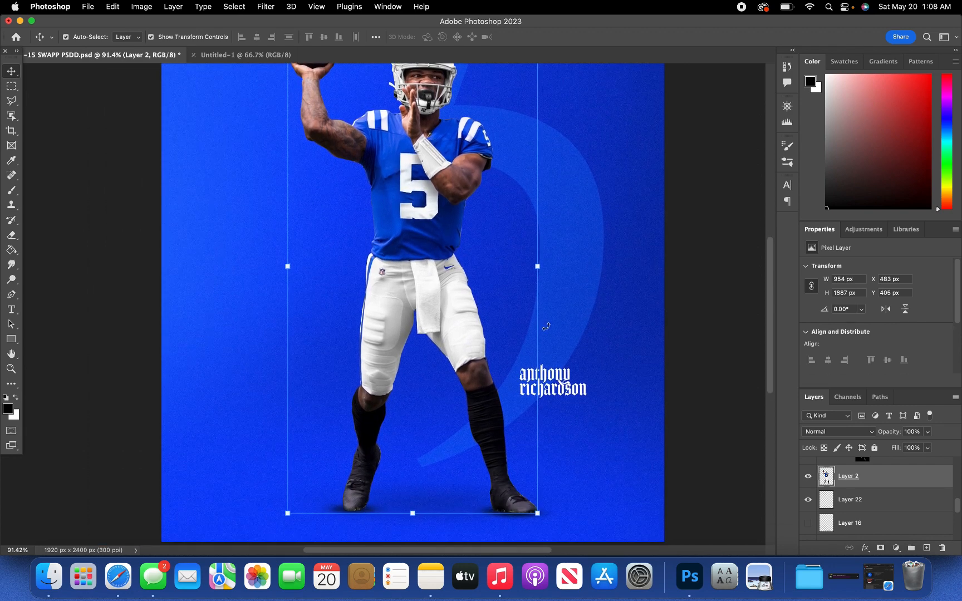
scroll(547, 327, right, 5)
scroll(554, 329, up, 3)
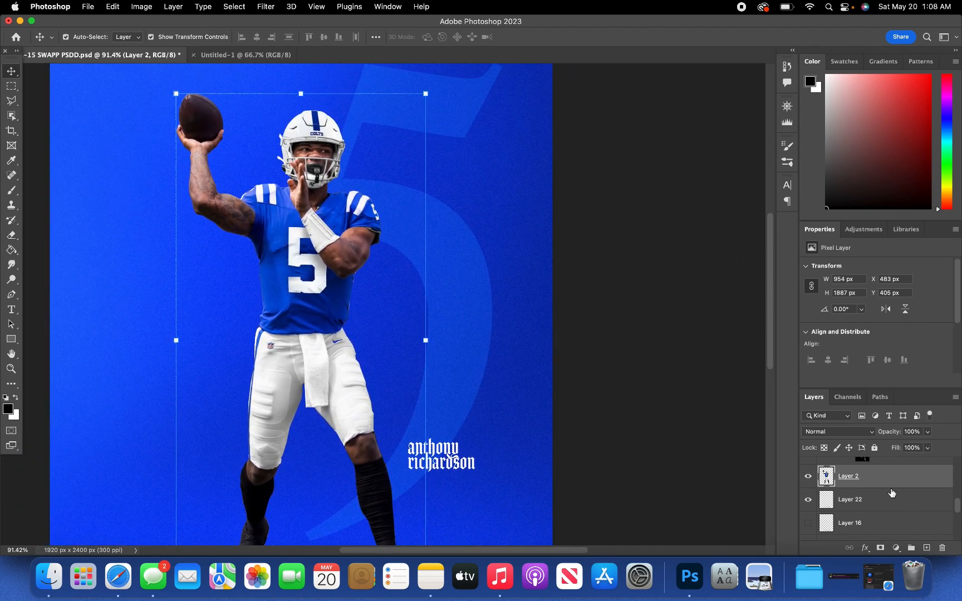
Step: Show the Exposure 3 adjustment clipped to the player cutout, comparing it on and off and inspecting its shading on the body
scroll(893, 493, up, 2)
click(900, 496)
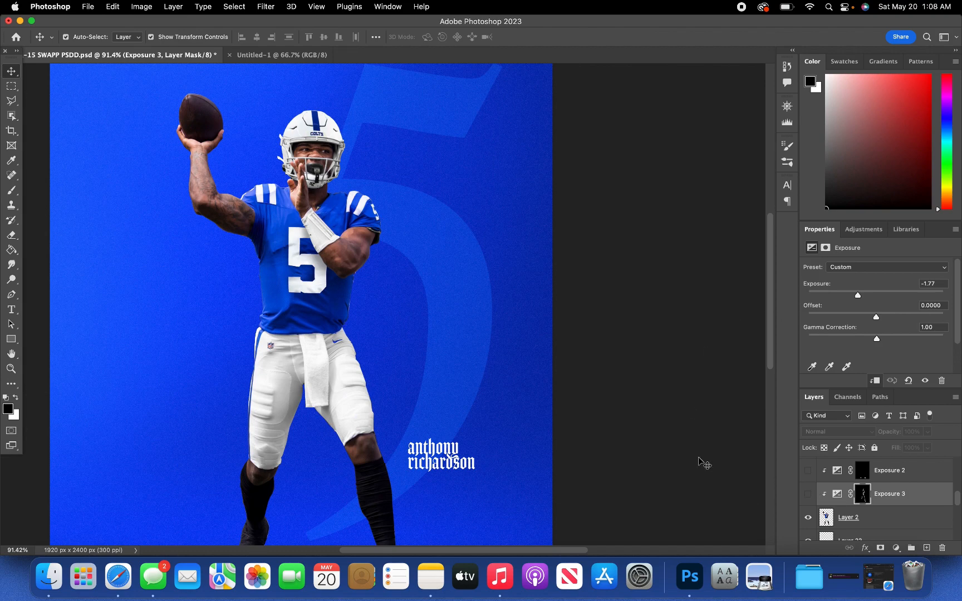
click(807, 497)
scroll(504, 281, down, 3)
scroll(504, 280, left, 2)
scroll(519, 292, down, 3)
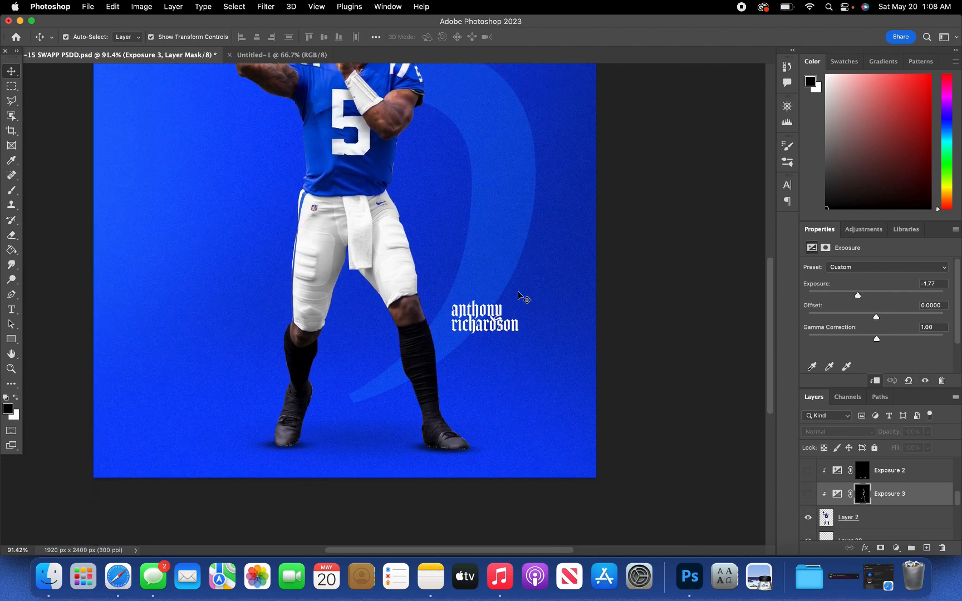
scroll(517, 291, down, 3)
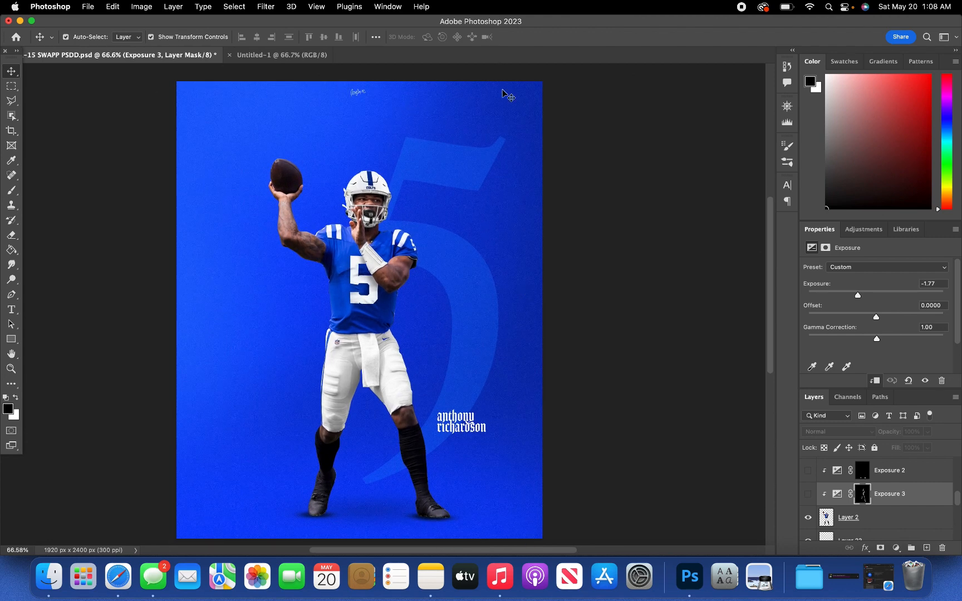
click(808, 494)
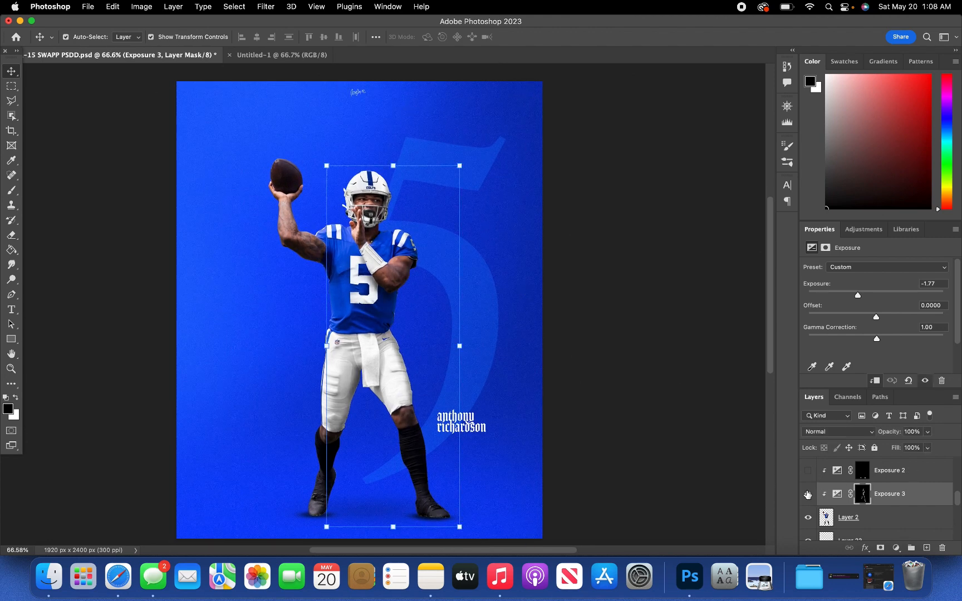
click(808, 494)
click(808, 495)
scroll(442, 350, up, 8)
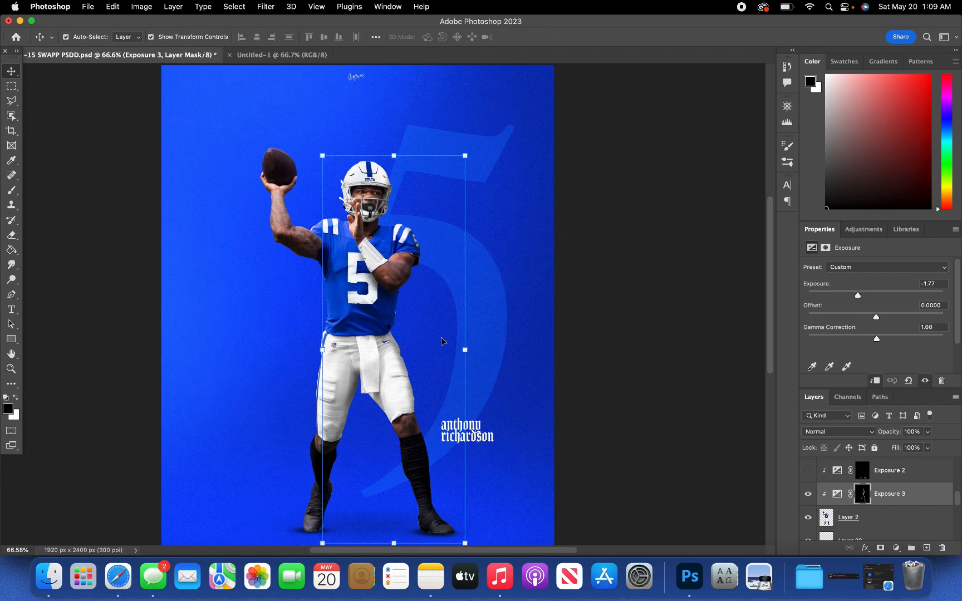
scroll(441, 341, up, 1)
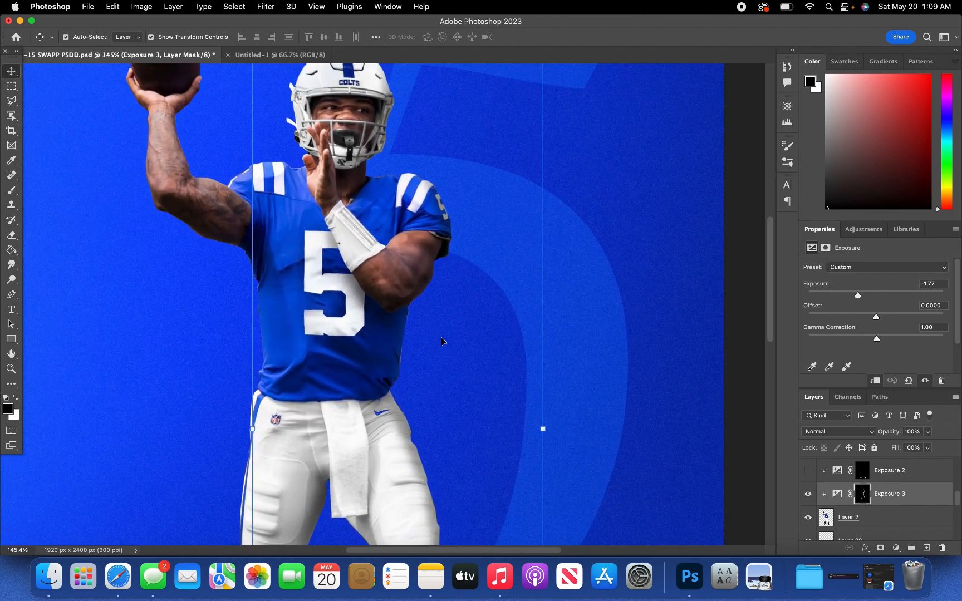
scroll(404, 149, up, 3)
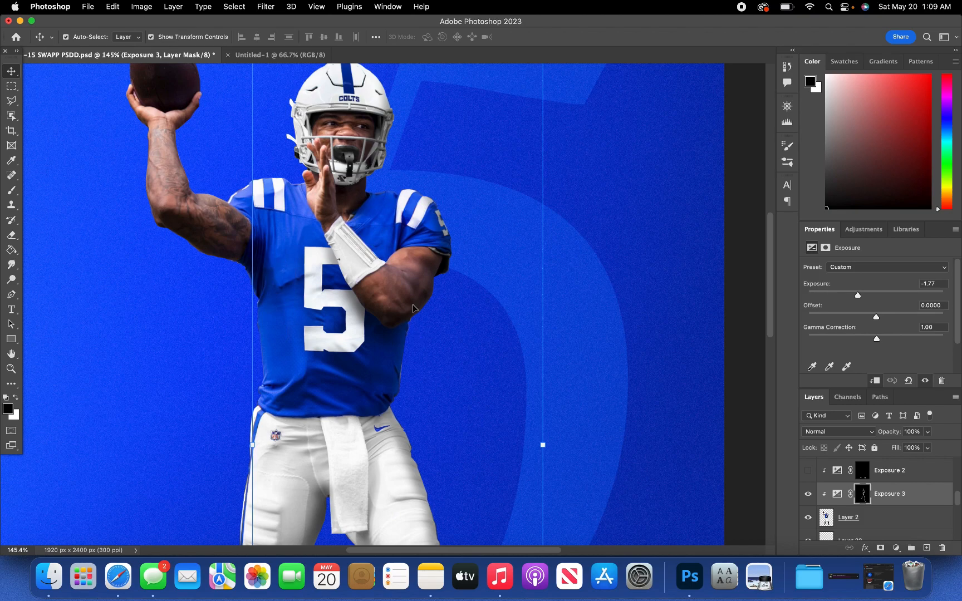
scroll(440, 348, down, 10)
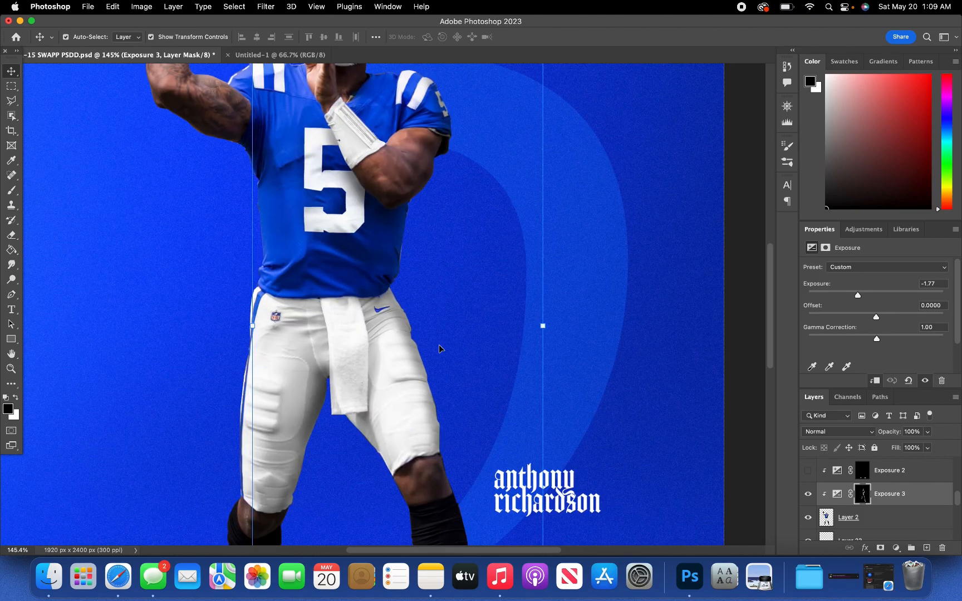
scroll(438, 345, down, 5)
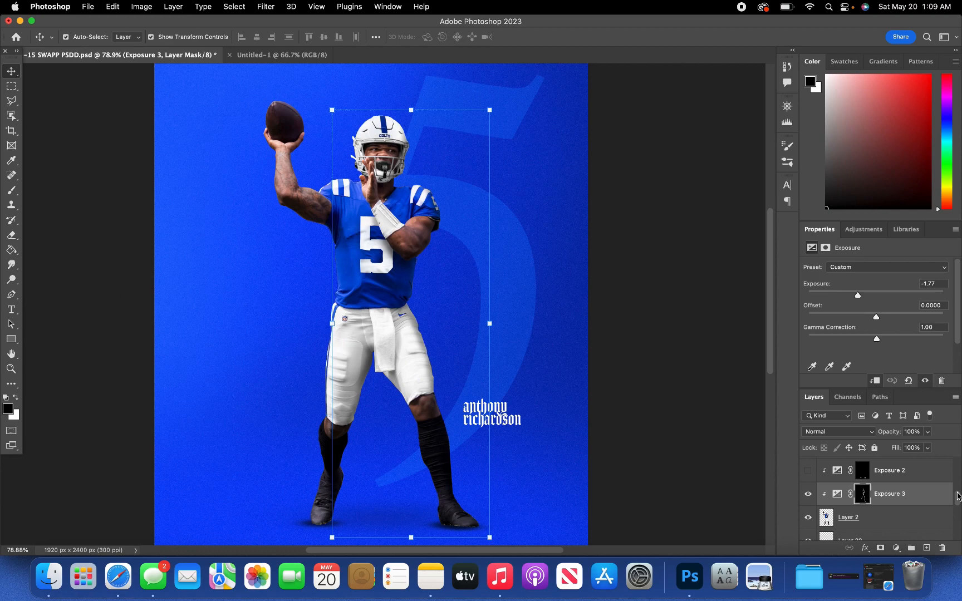
Step: Show the clipped Exposure 2 adjustment that darkens the player's feet, and check its settings against Exposure 3
click(906, 475)
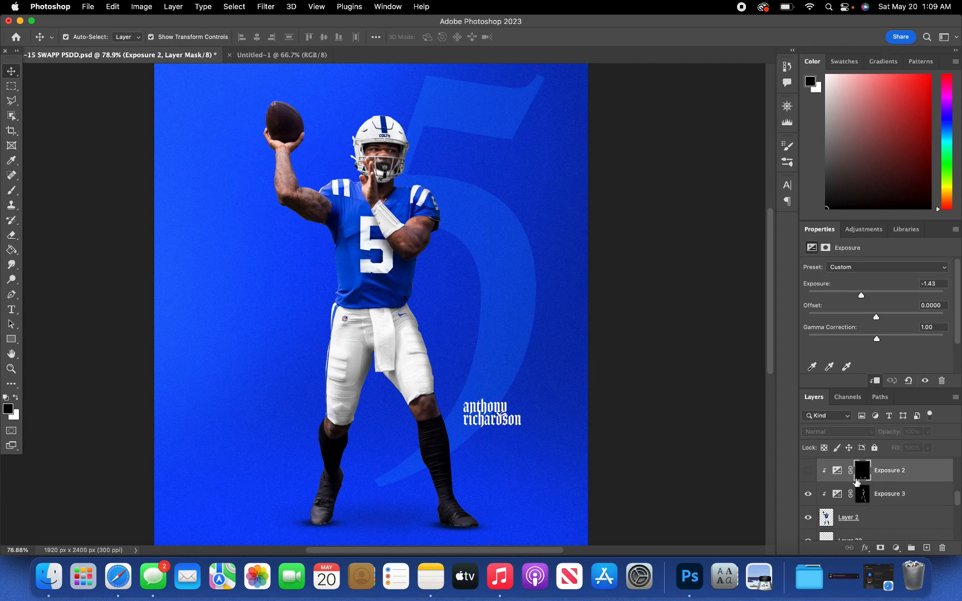
click(808, 471)
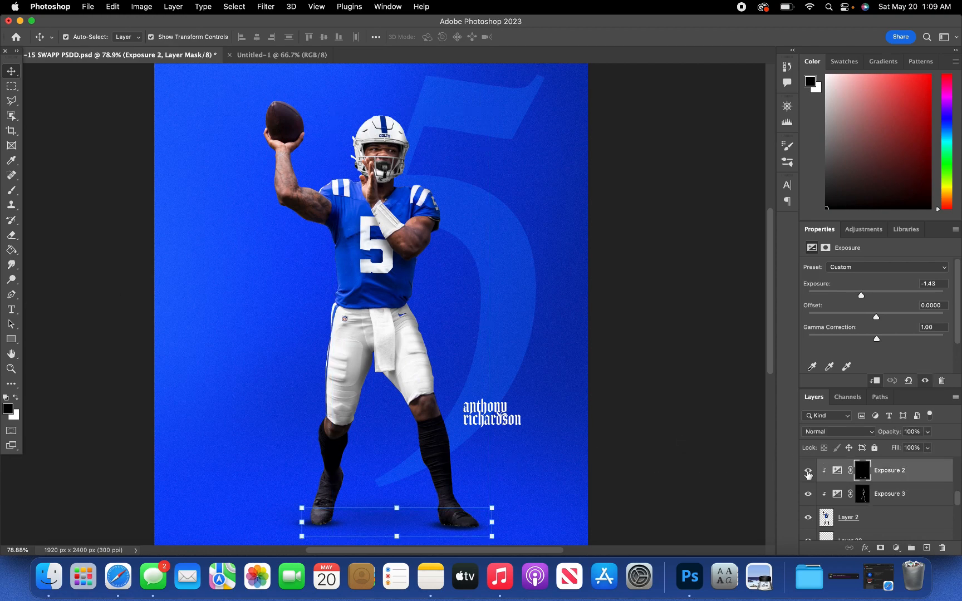
click(902, 492)
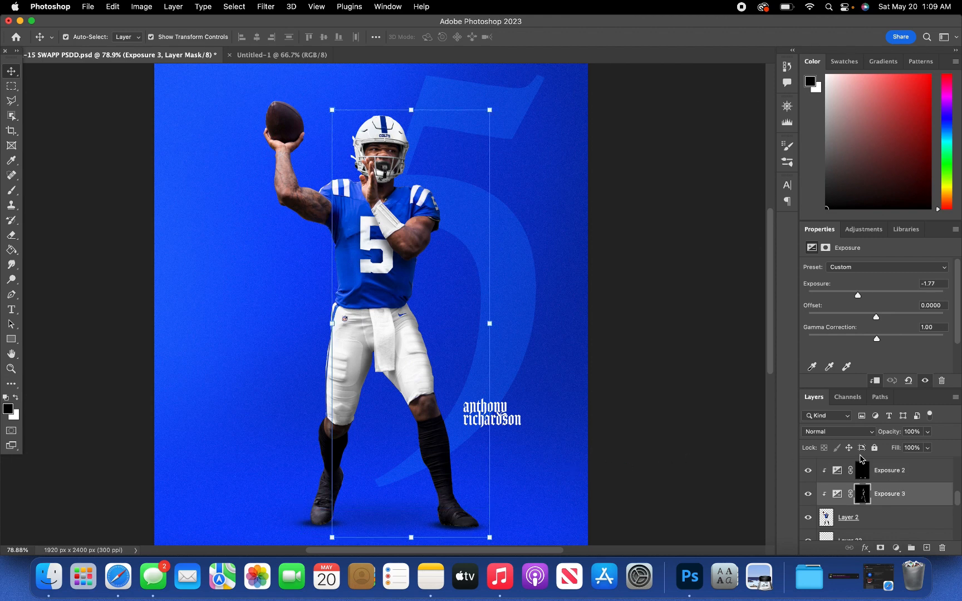
click(895, 471)
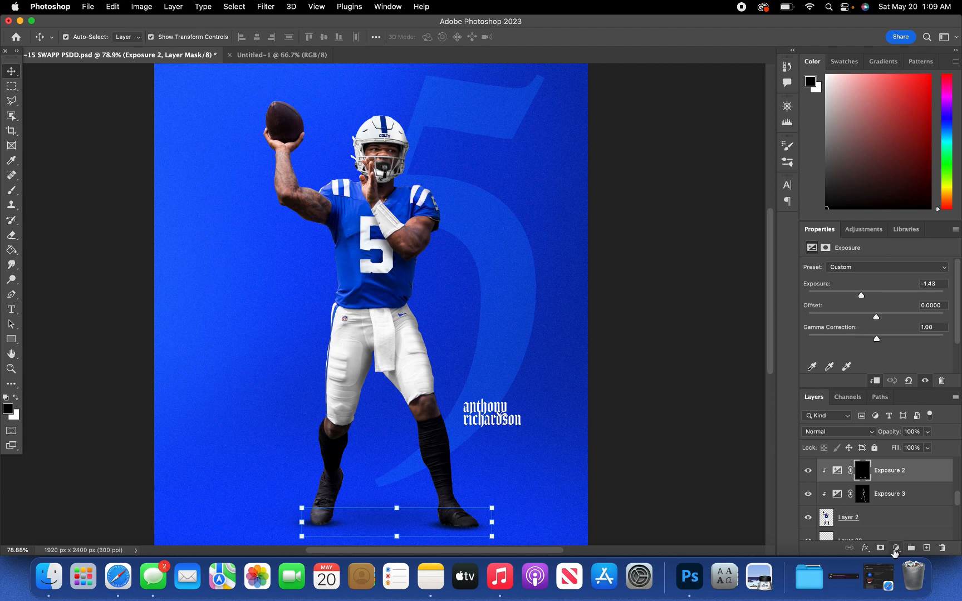
Step: Add another clipped Exposure adjustment above Exposure 2, set its exposure to -2.45 and invert its mask to black
click(894, 549)
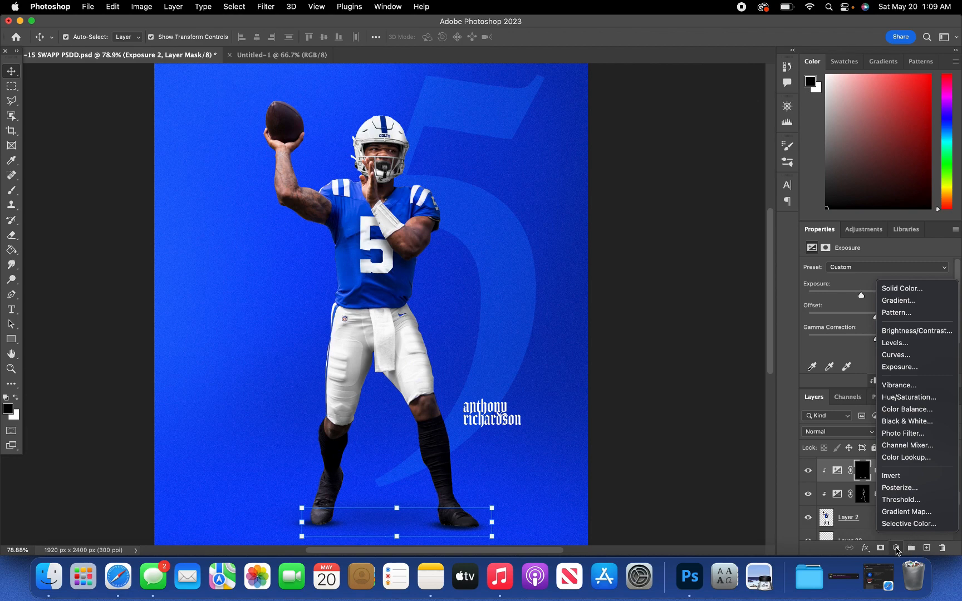
click(922, 368)
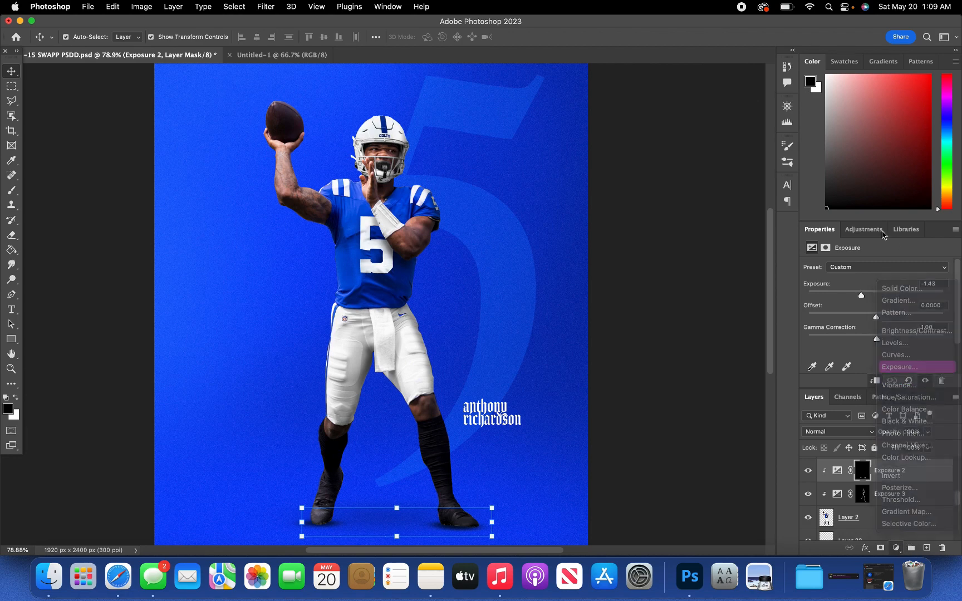
drag(872, 298, 851, 297)
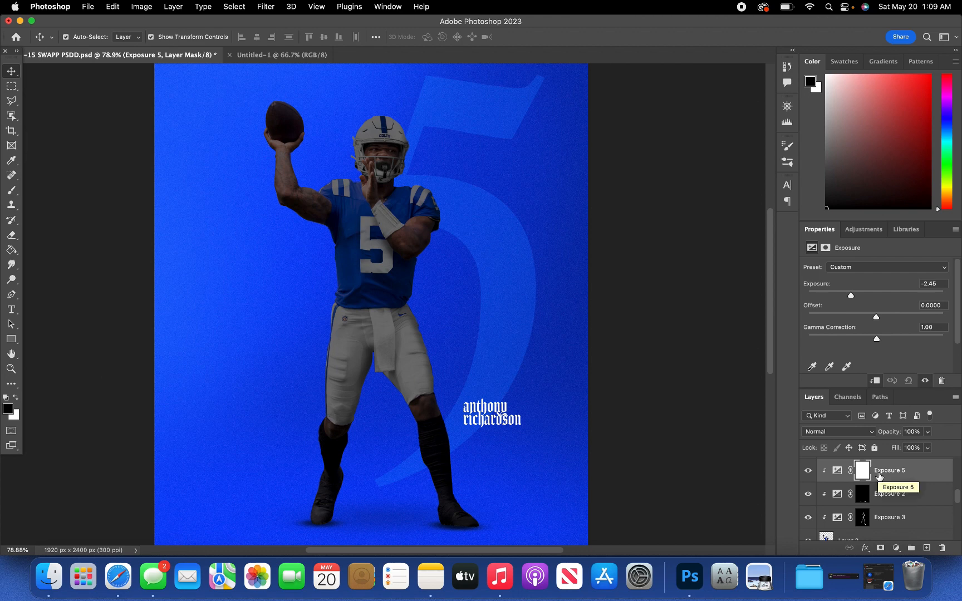
key(super+i)
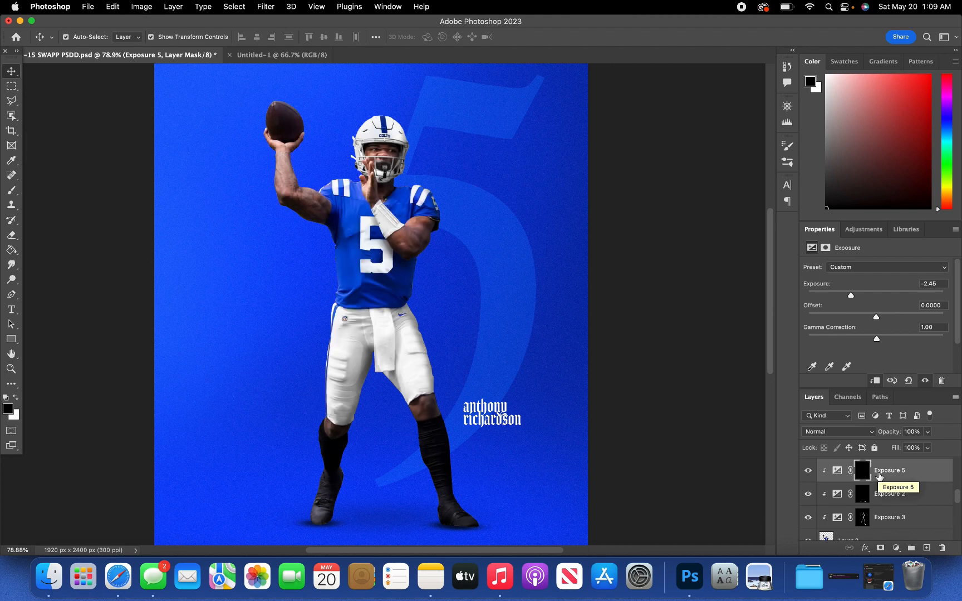
Step: Set up a 62 px Soft Round brush with white and paint shading onto the new exposure mask over the player's foot
key(b)
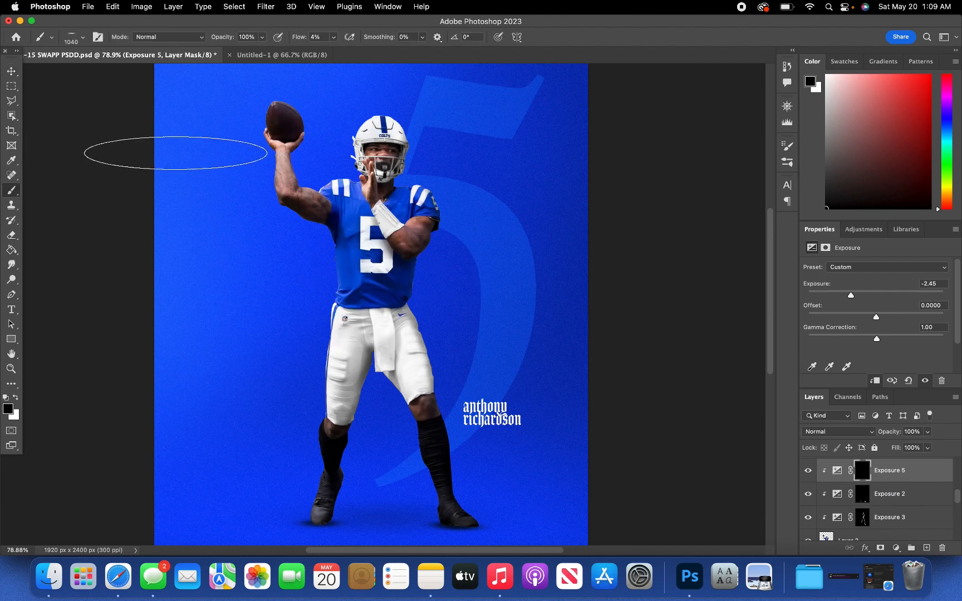
click(82, 37)
click(57, 173)
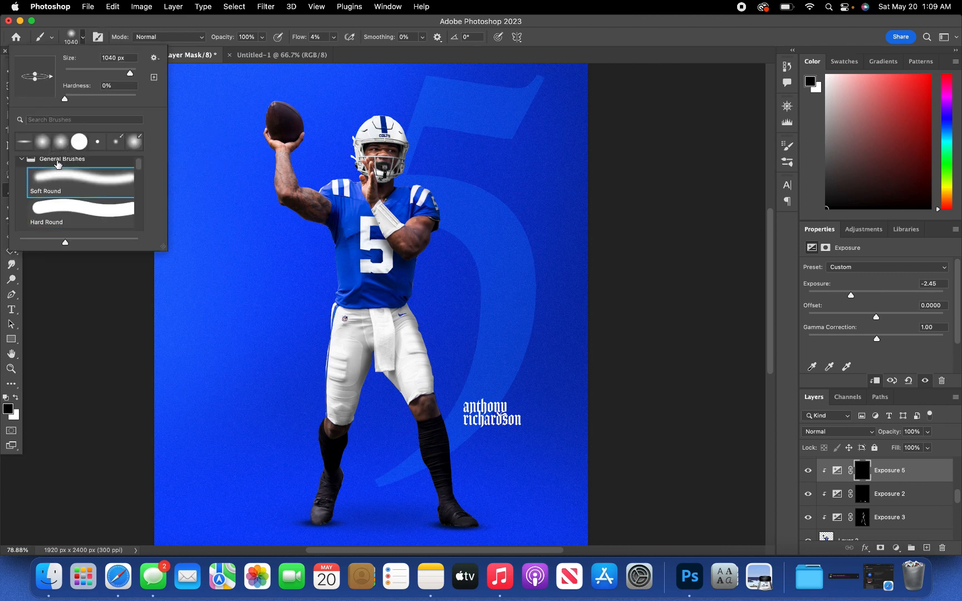
drag(130, 73, 86, 73)
key(Return)
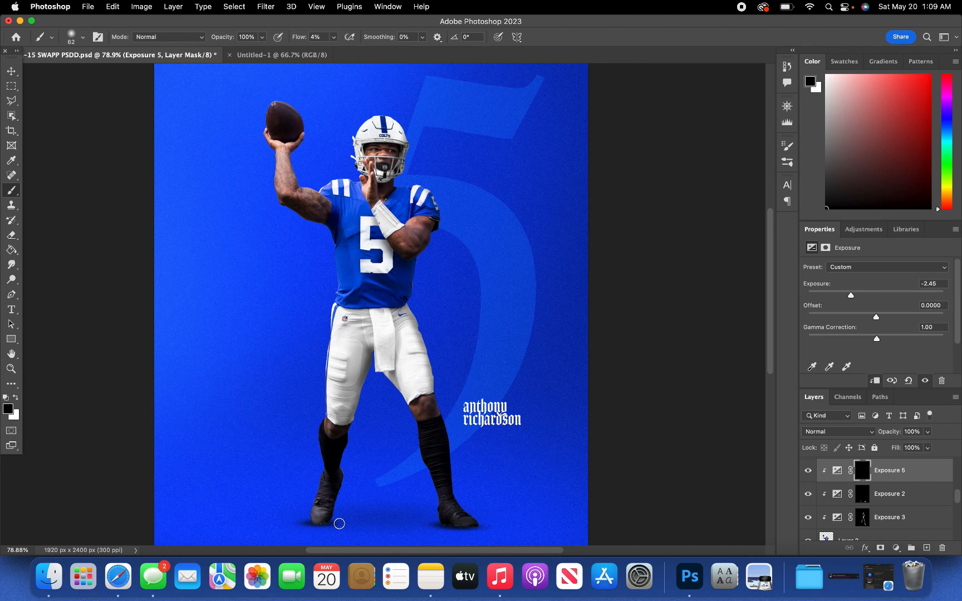
key(x)
drag(313, 514, 329, 516)
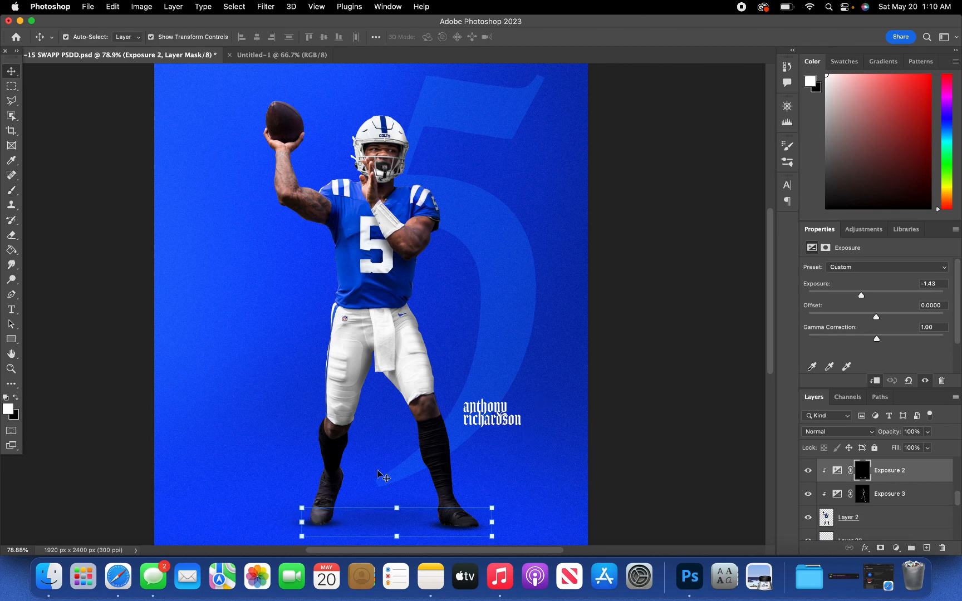
Step: Show the Color Balance 1 adjustment clipped to the player and inspect the blue tint on the cutout
scroll(877, 498, up, 2)
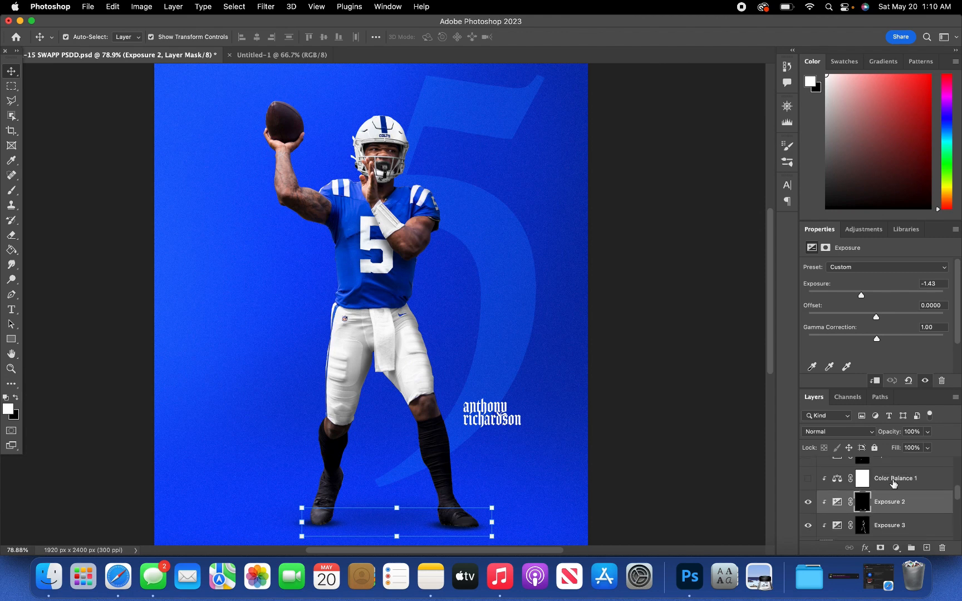
click(893, 482)
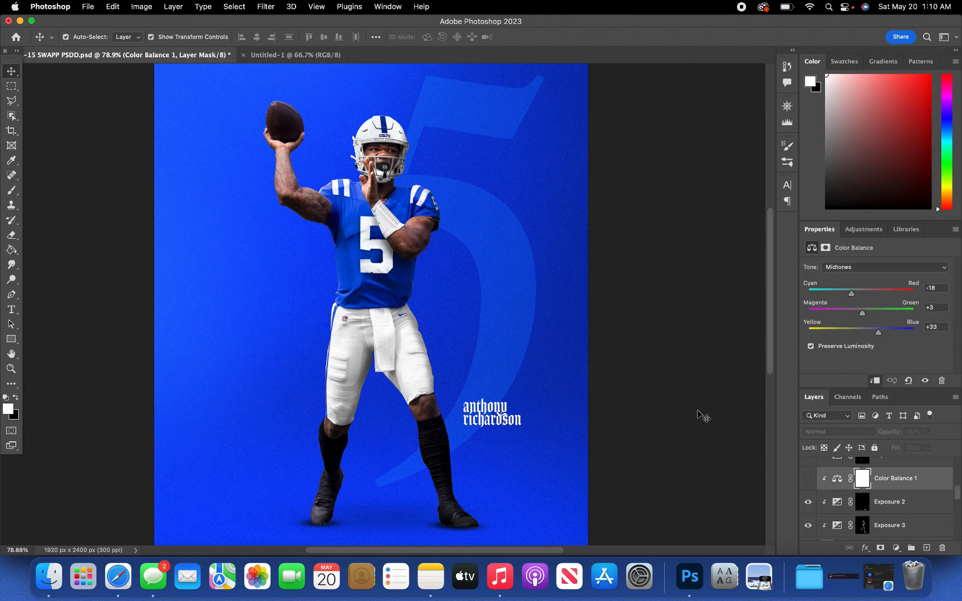
click(808, 479)
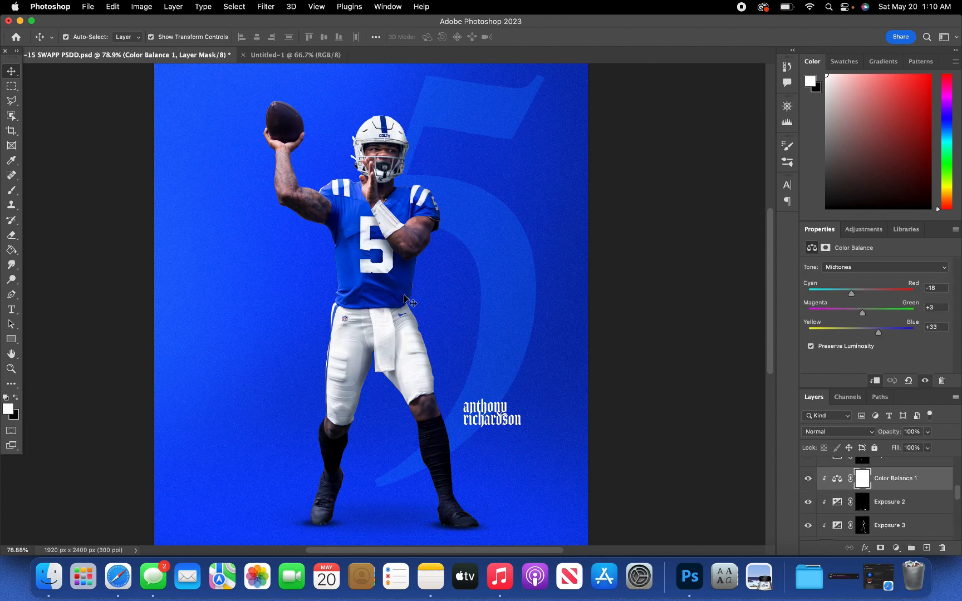
scroll(405, 299, down, 2)
scroll(478, 189, up, 4)
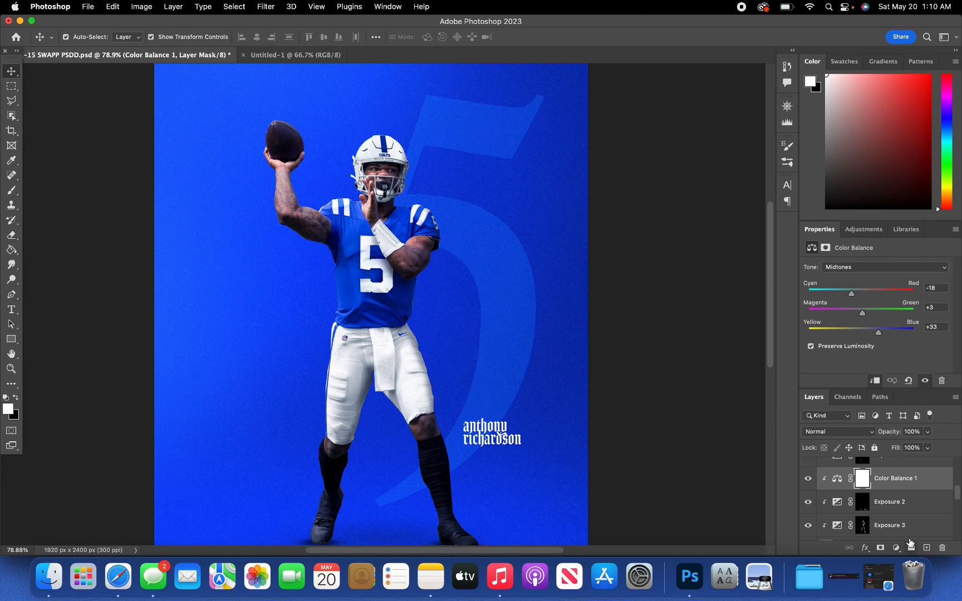
Step: Set the Cyan-Red midtones value of Color Balance 1 to -19
click(895, 549)
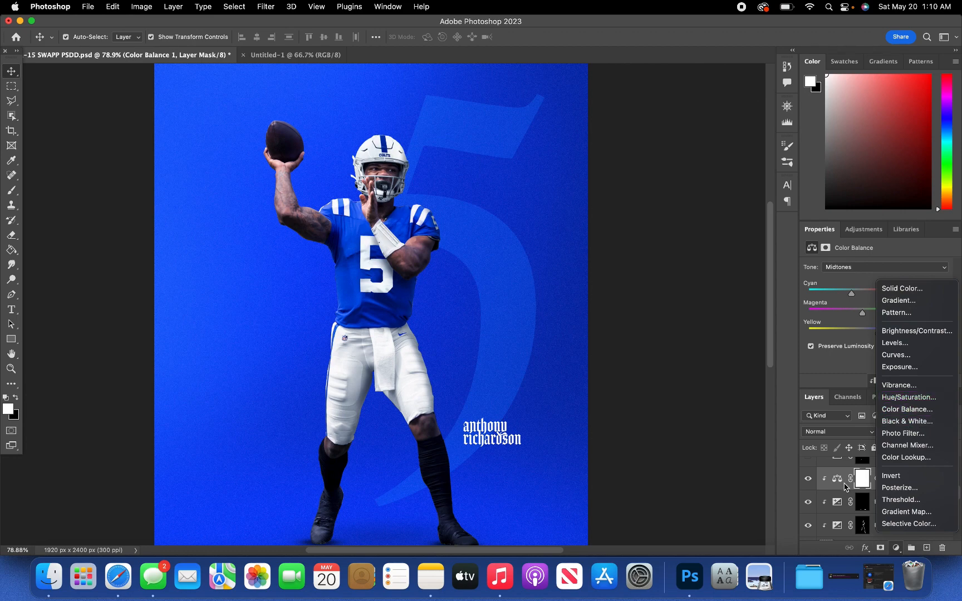
click(864, 485)
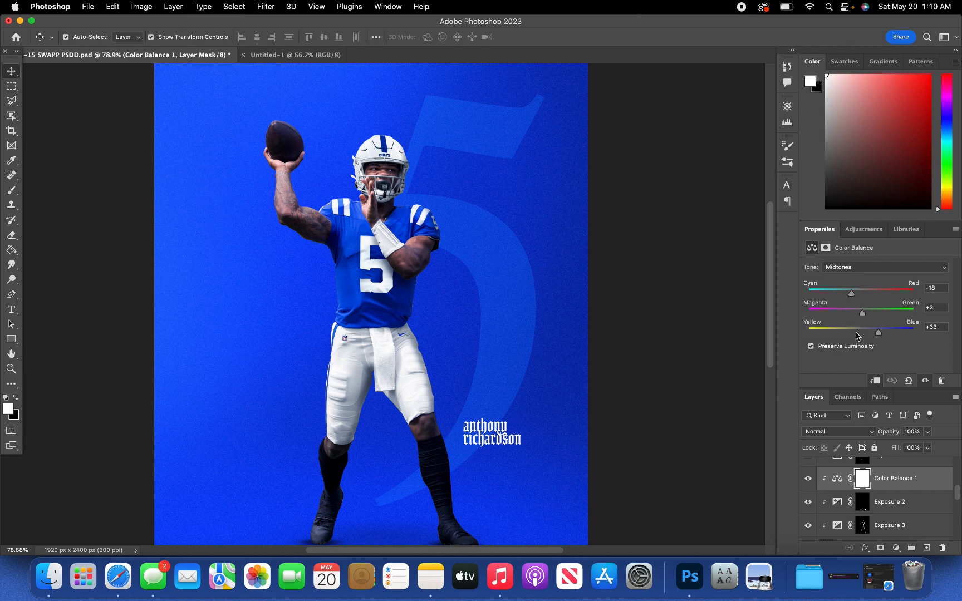
click(852, 295)
drag(852, 299, 852, 299)
Step: Show the clipped Exposure 1 adjustment and inspect its highlights on the player's legs, jersey and helmet up close
scroll(866, 504, up, 2)
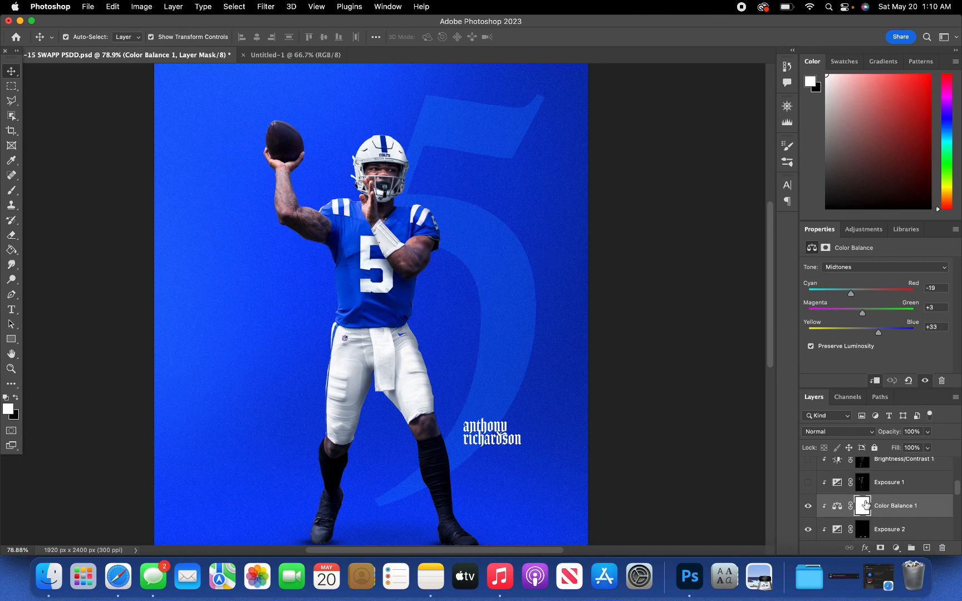
click(808, 482)
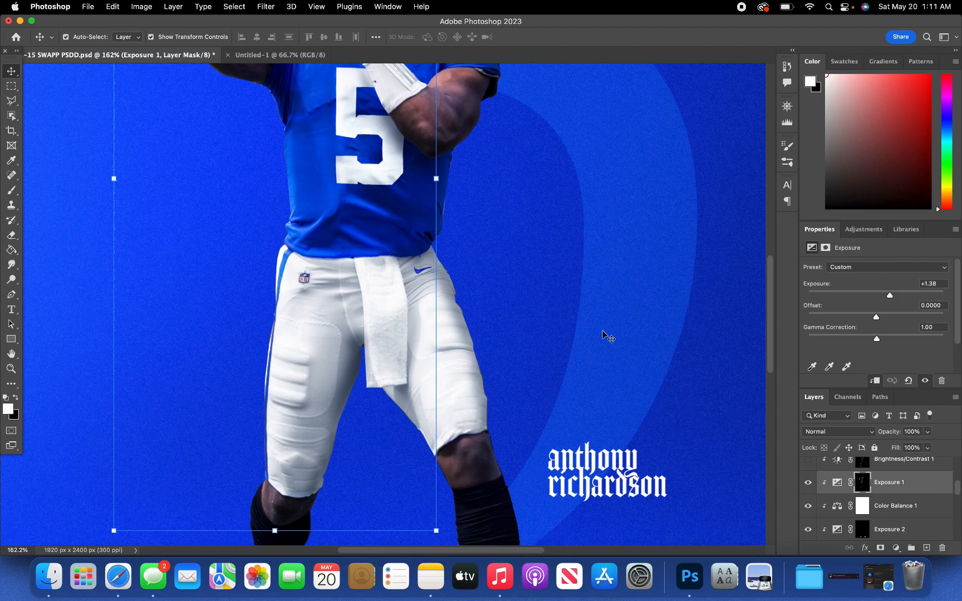
scroll(603, 331, down, 5)
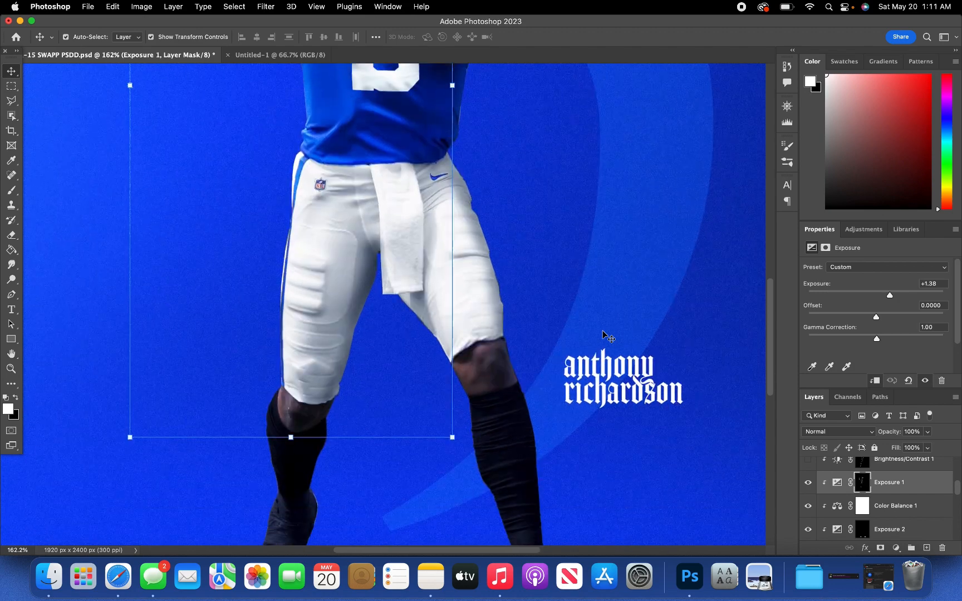
scroll(603, 332, down, 5)
scroll(603, 331, up, 2)
scroll(603, 328, up, 10)
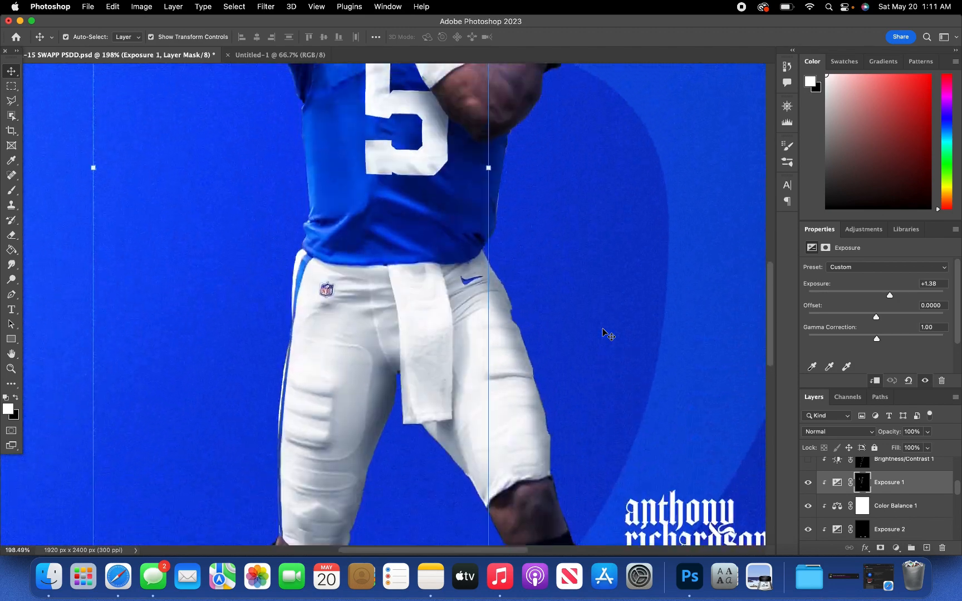
scroll(601, 328, up, 5)
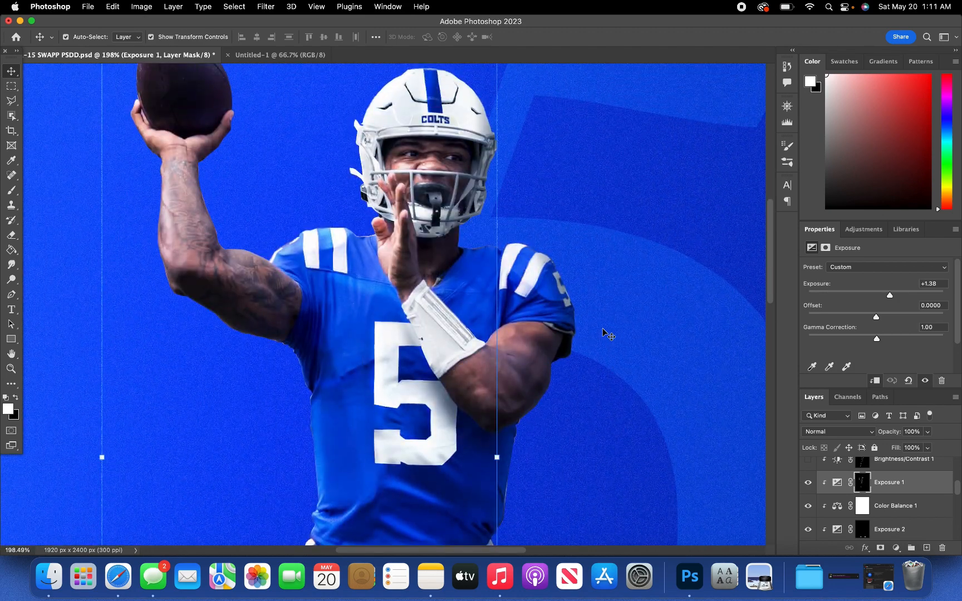
Step: Compare the player with Exposure 1 off and on, examining the football, arms, jersey and pants for highlight areas
click(808, 482)
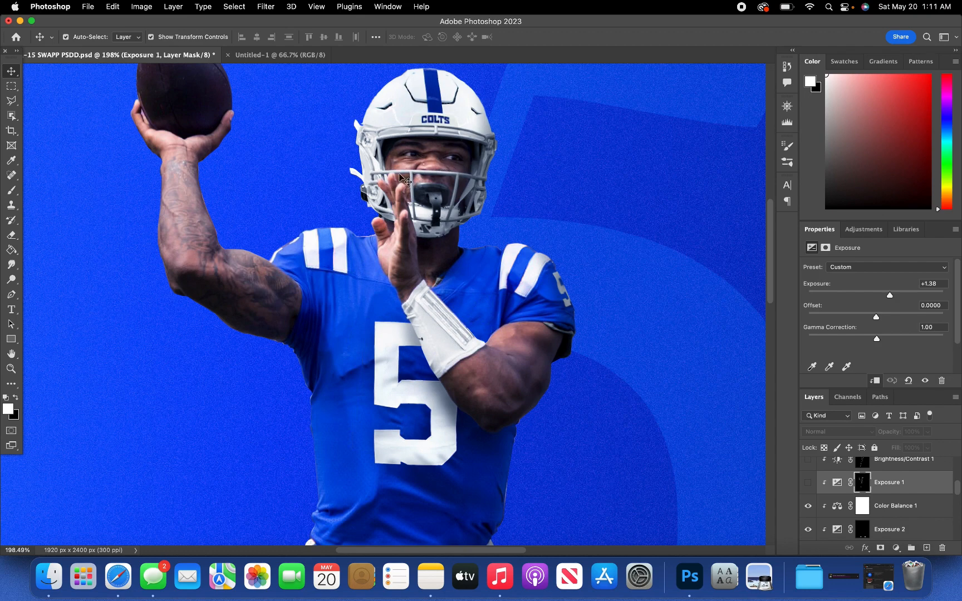
scroll(237, 144, up, 3)
scroll(237, 143, left, 3)
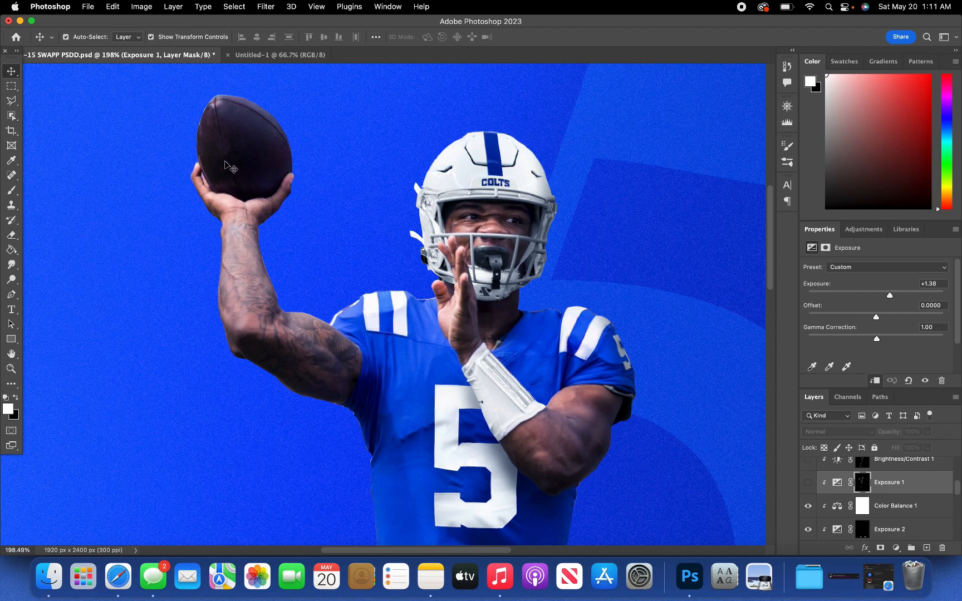
scroll(437, 350, down, 3)
scroll(405, 383, down, 2)
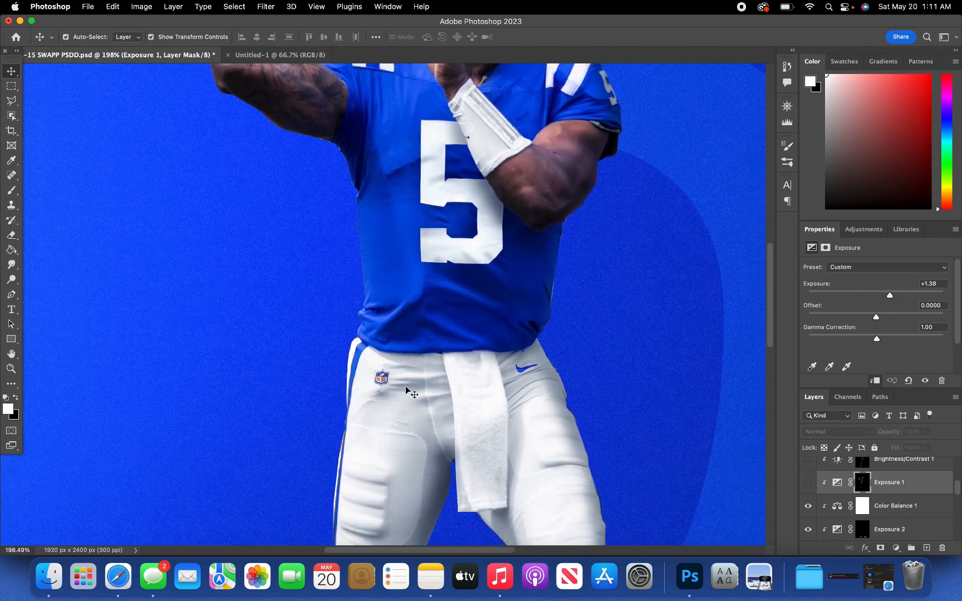
scroll(452, 303, up, 2)
scroll(452, 304, right, 1)
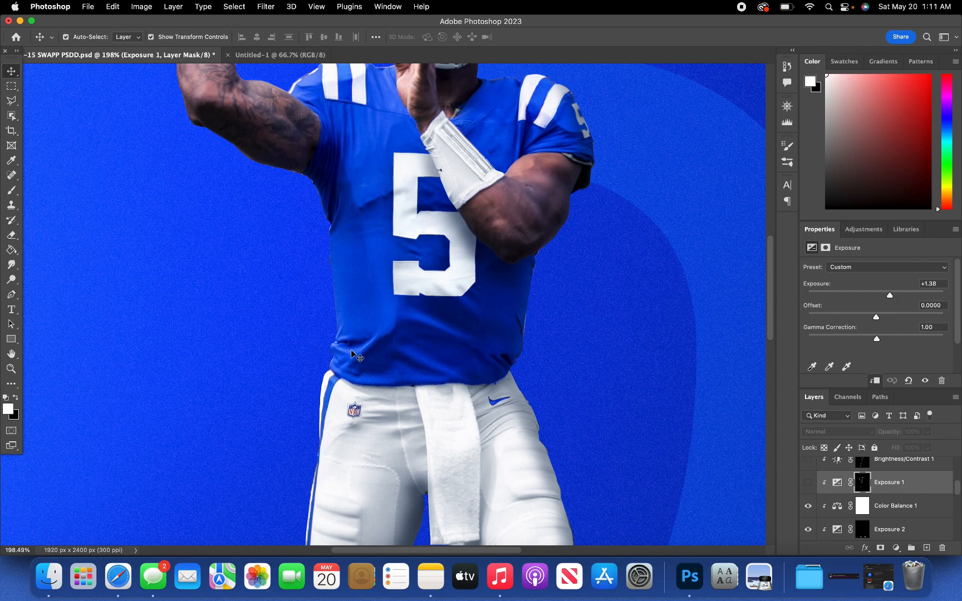
scroll(350, 388, down, 10)
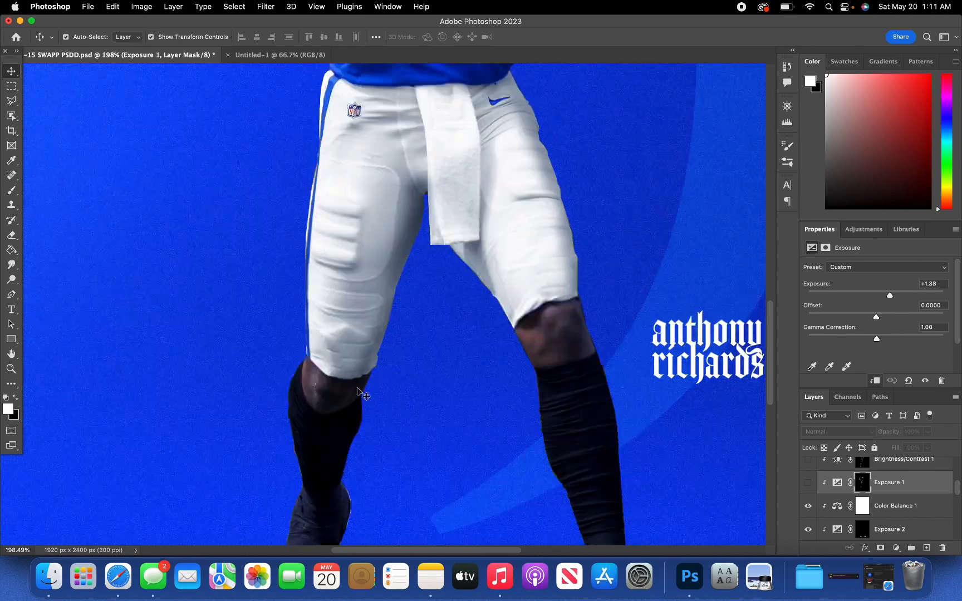
scroll(508, 356, up, 10)
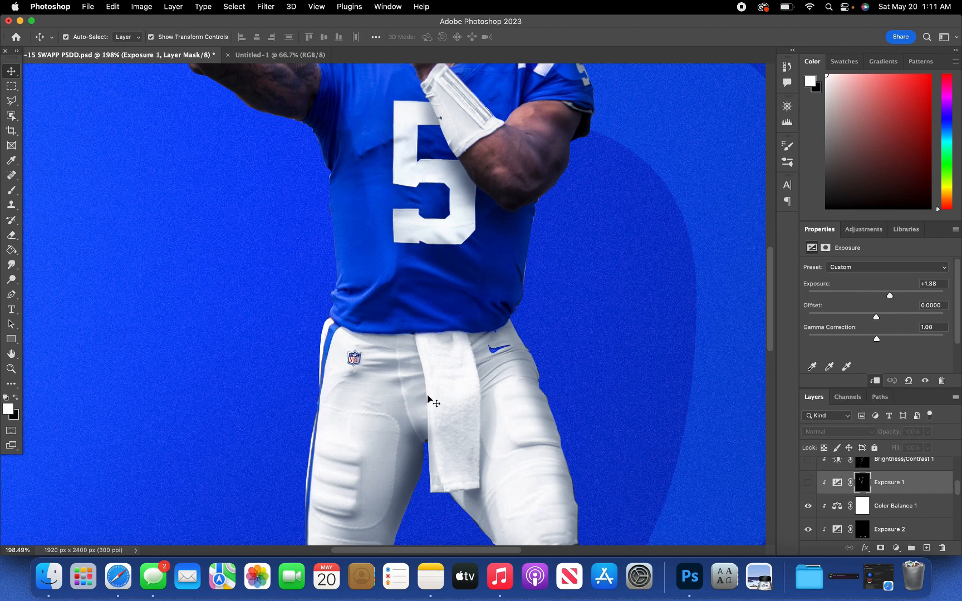
click(809, 484)
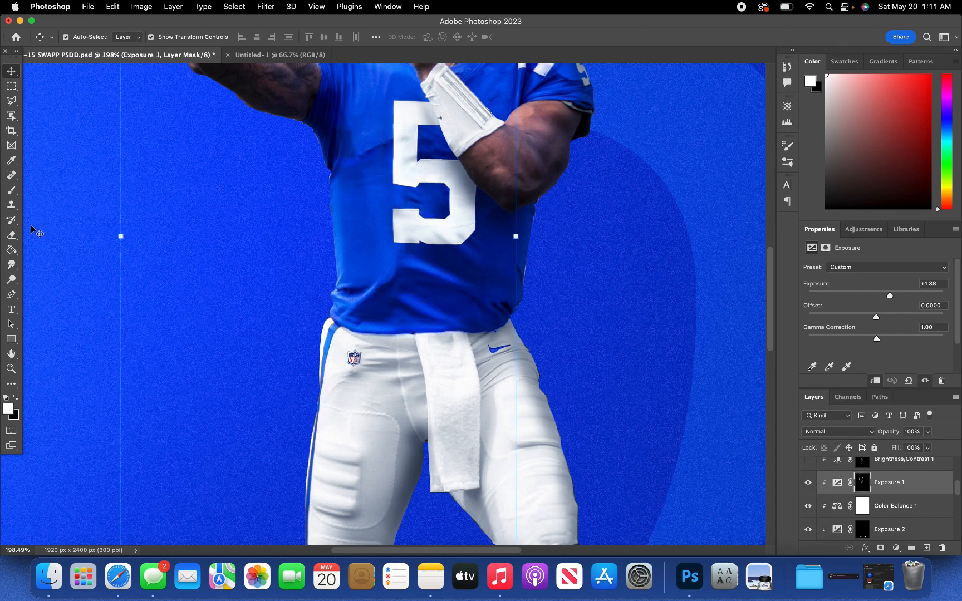
click(11, 190)
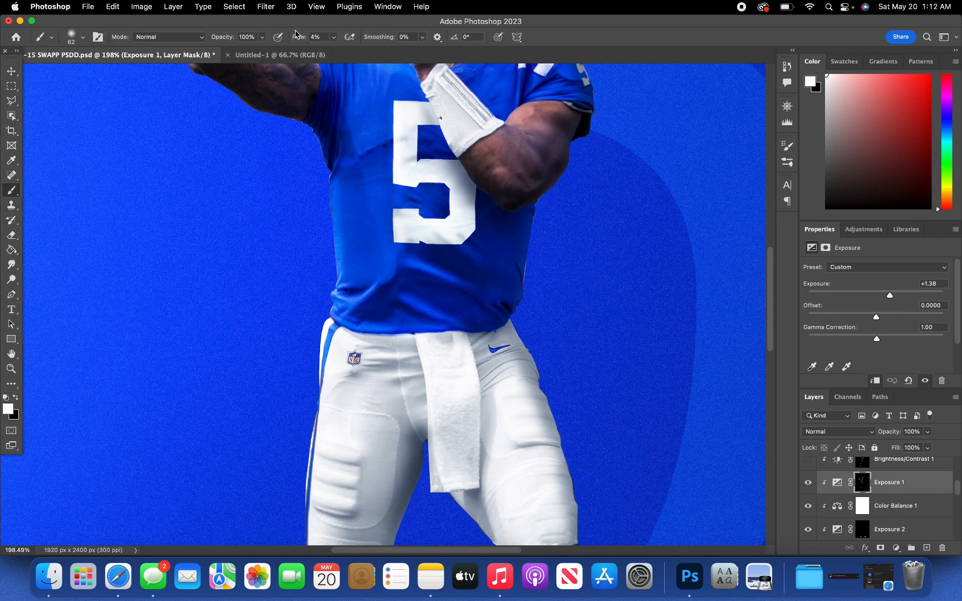
click(82, 38)
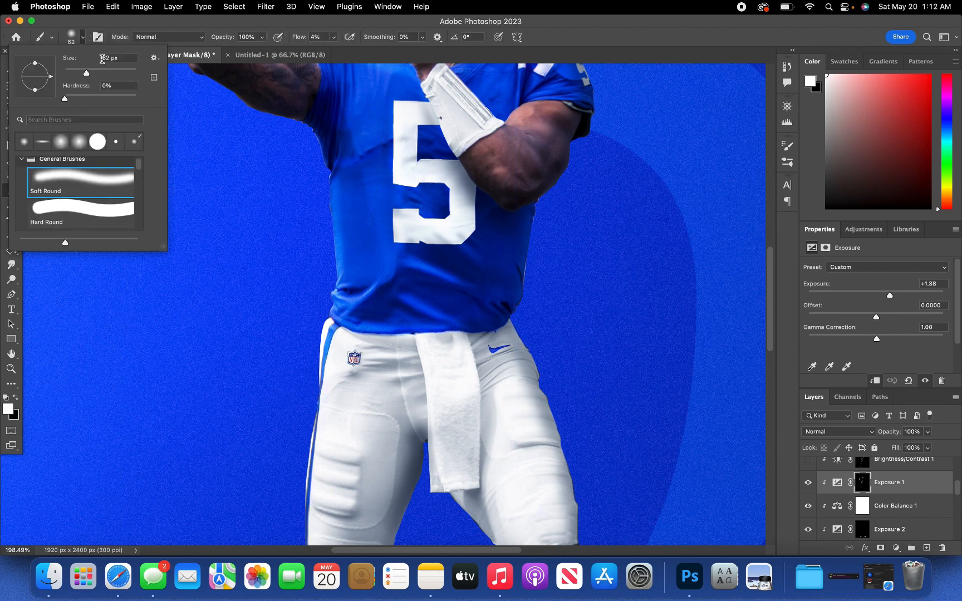
click(144, 25)
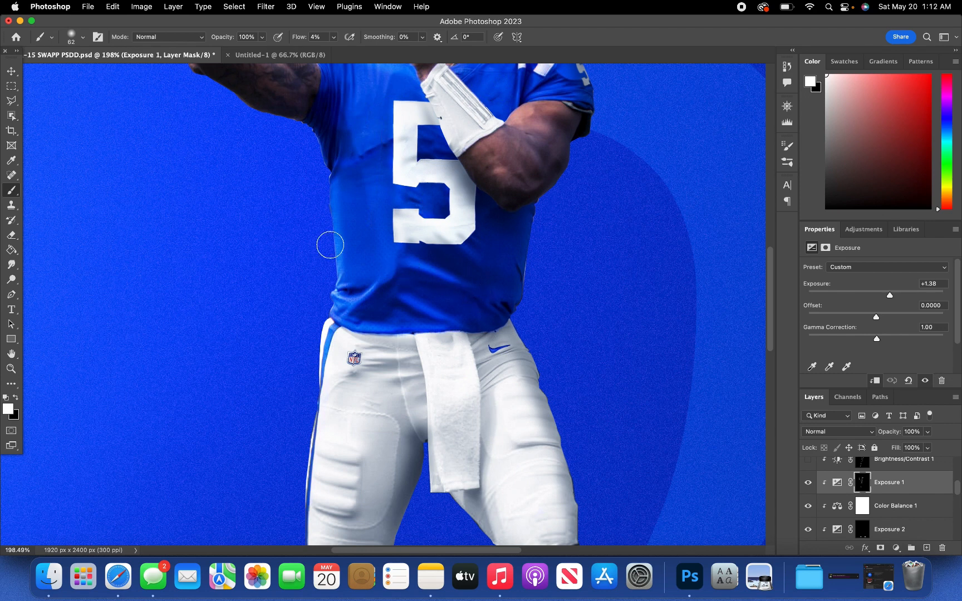
click(11, 70)
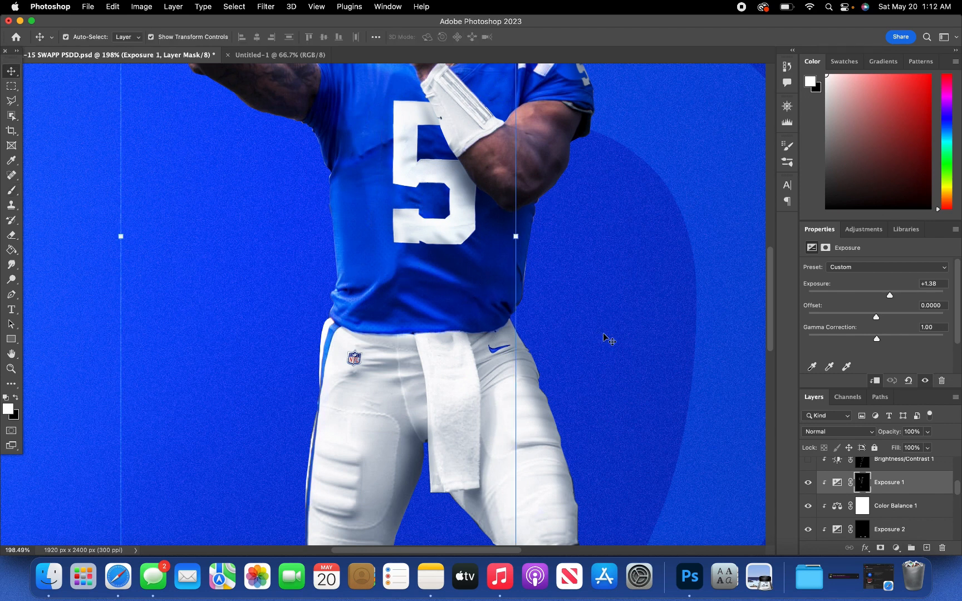
scroll(409, 252, up, 2)
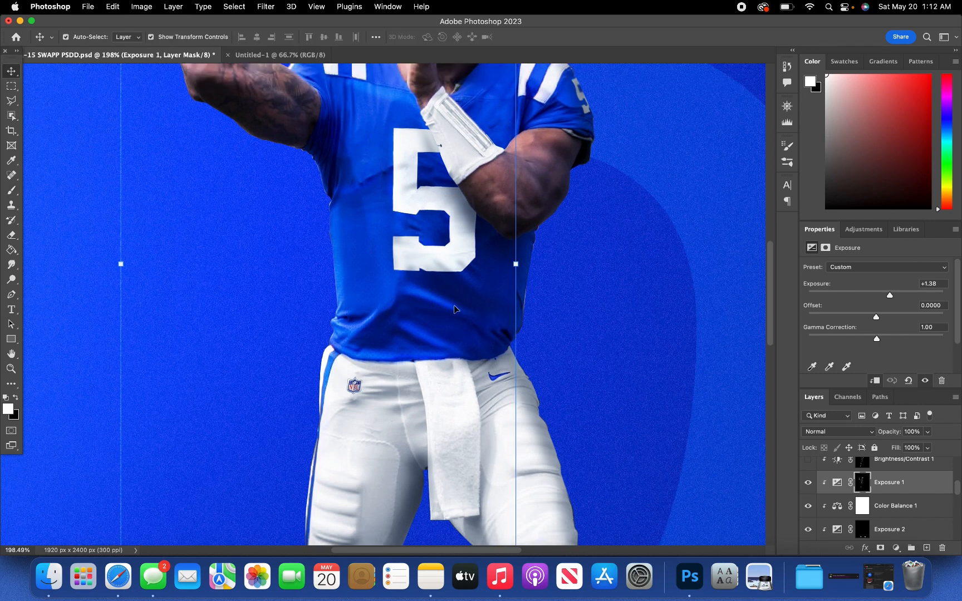
Step: Toggle the Exposure 1 adjustment off and back on to check its highlights on the helmet, raised arm and hand
scroll(371, 312, up, 4)
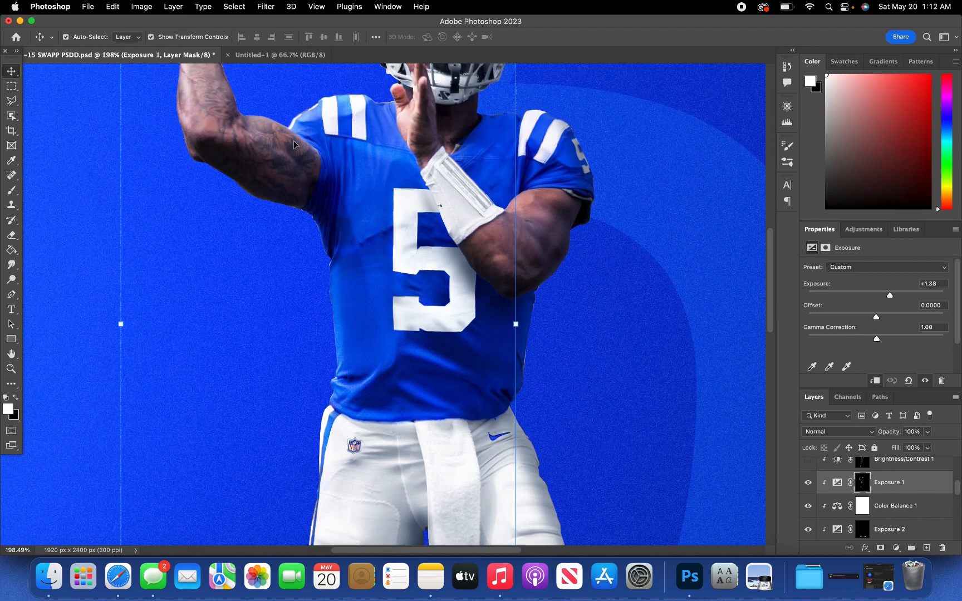
scroll(294, 142, up, 6)
click(808, 481)
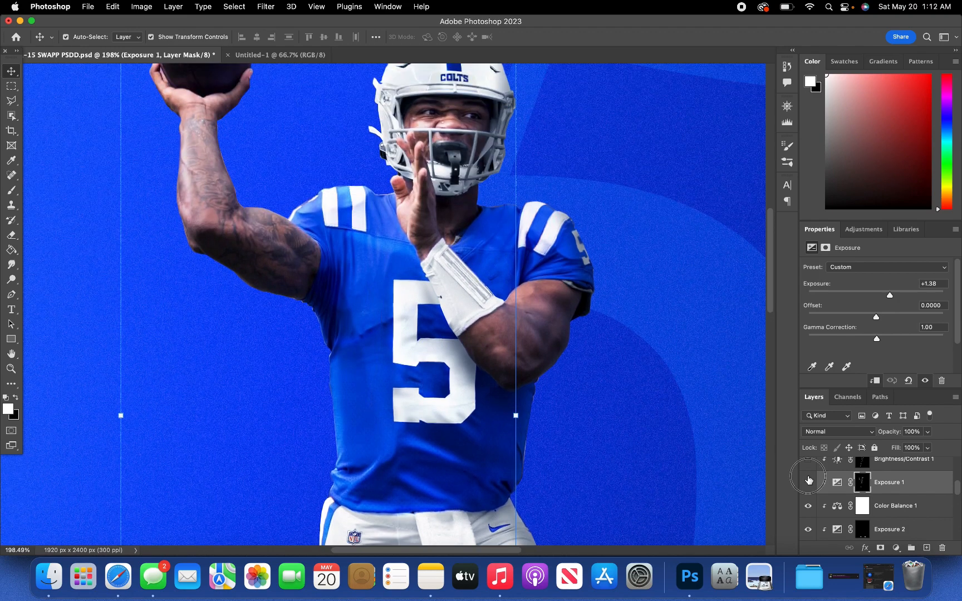
click(807, 481)
scroll(438, 169, down, 3)
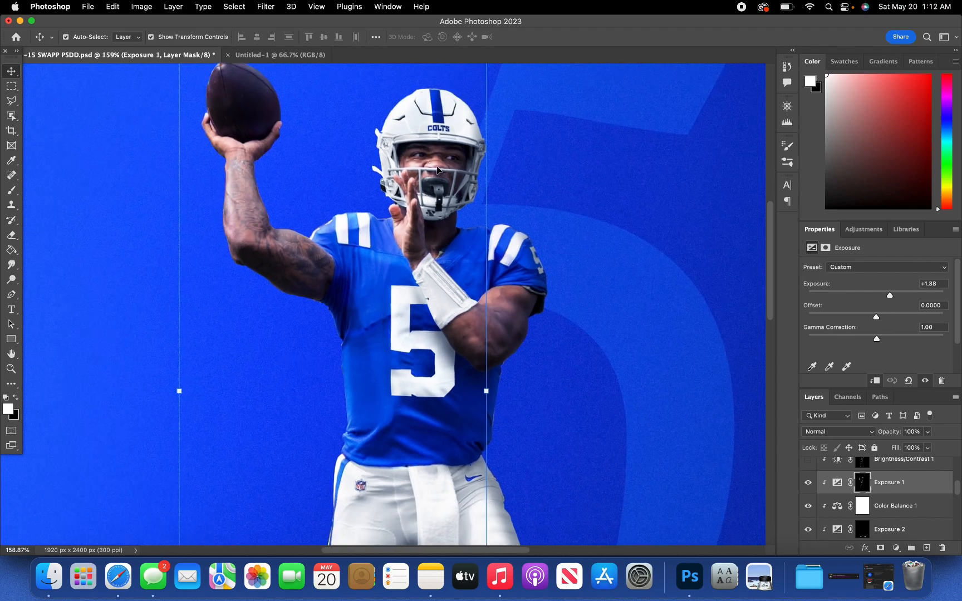
scroll(437, 169, down, 5)
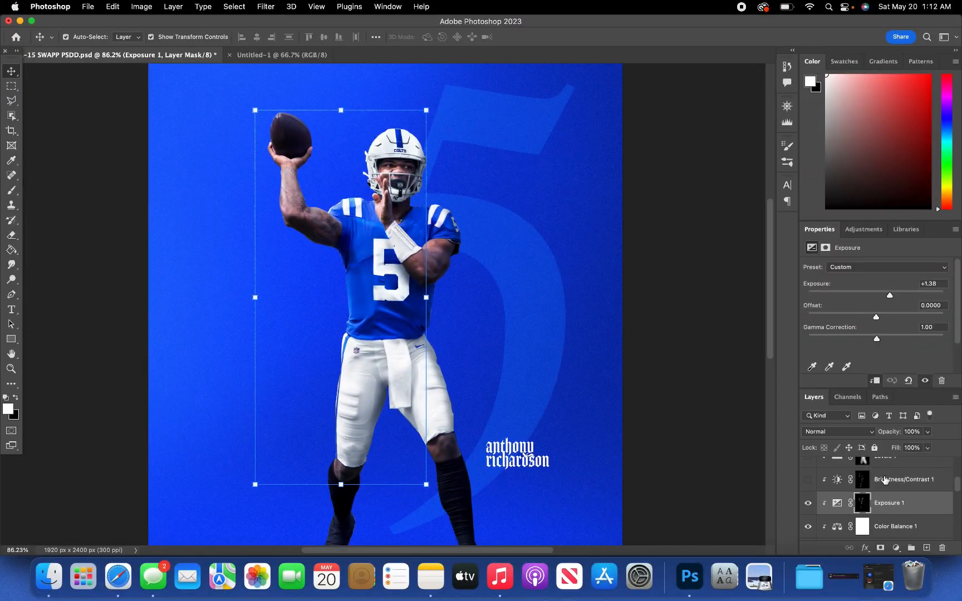
Step: Select the Brightness/Contrast 1 adjustment, compare the player with and without it, and review the available adjustment types
click(885, 479)
click(808, 481)
click(809, 481)
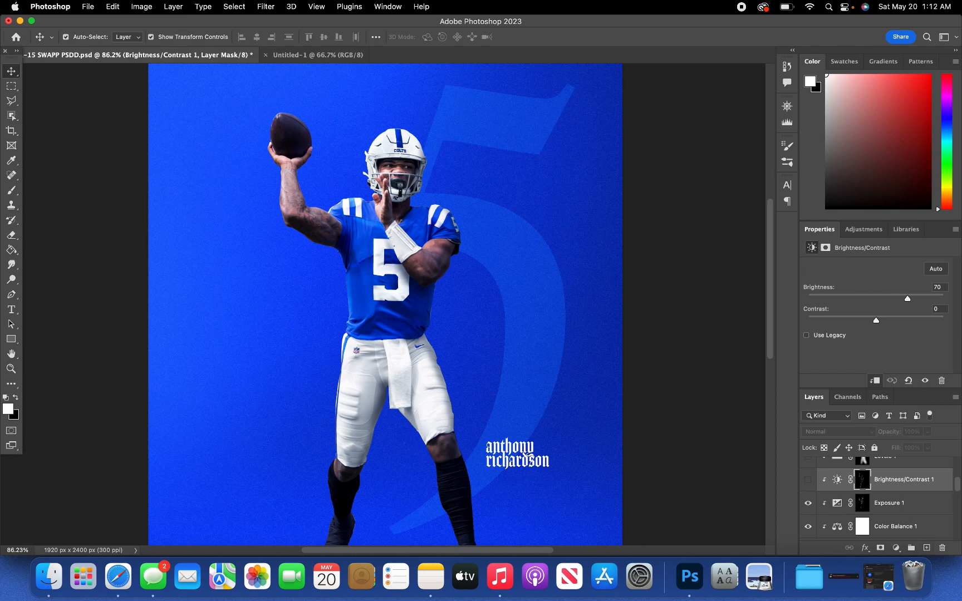
click(897, 548)
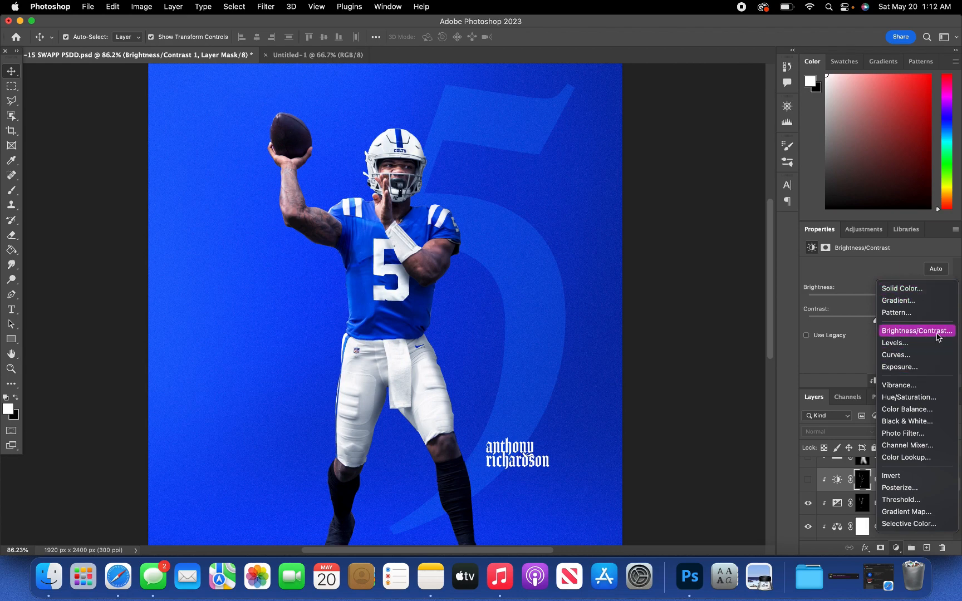
click(851, 482)
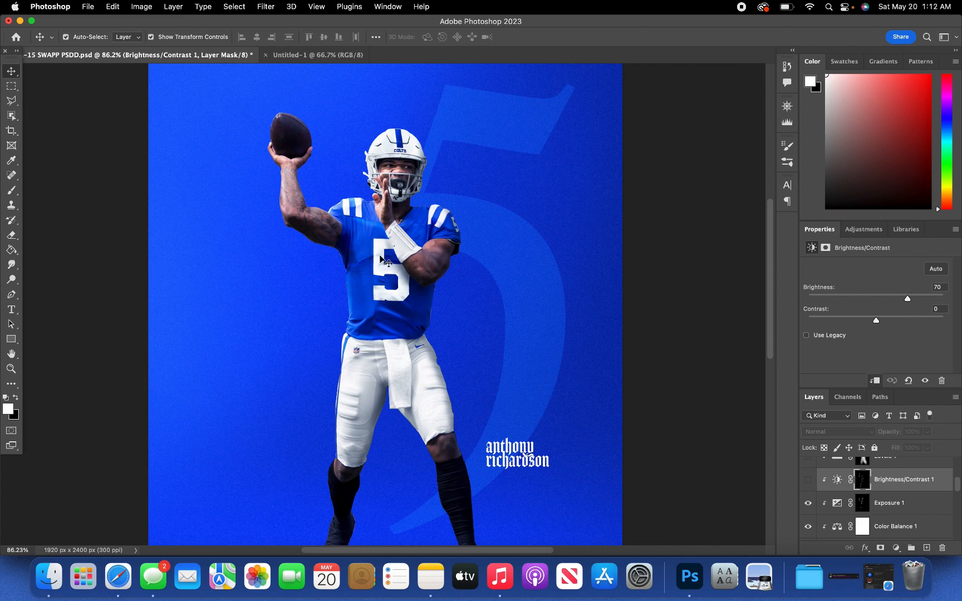
Step: Switch to the Brush tool, check its preset settings and make the clipped Brightness/Contrast 1 adjustment visible
click(10, 192)
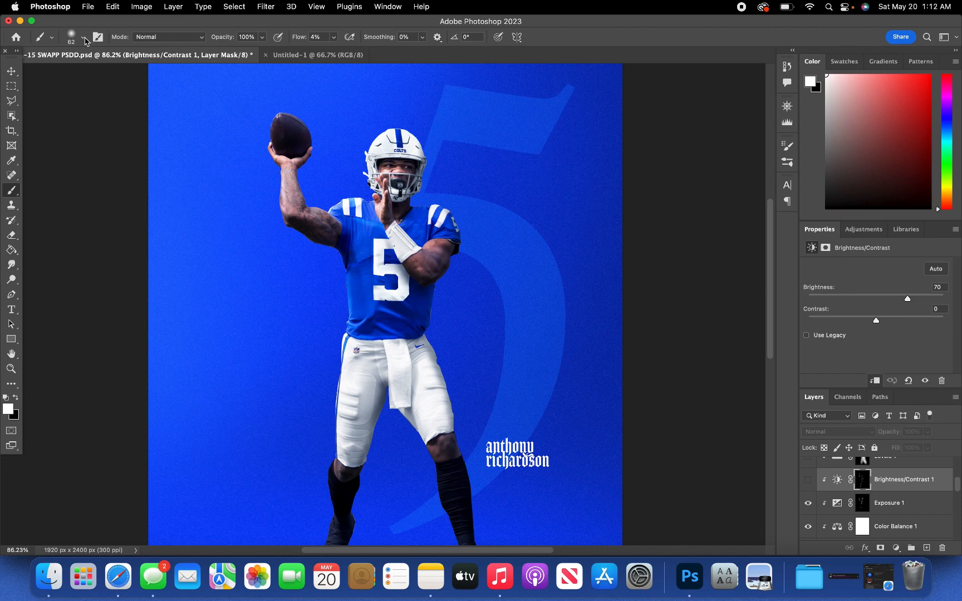
click(84, 39)
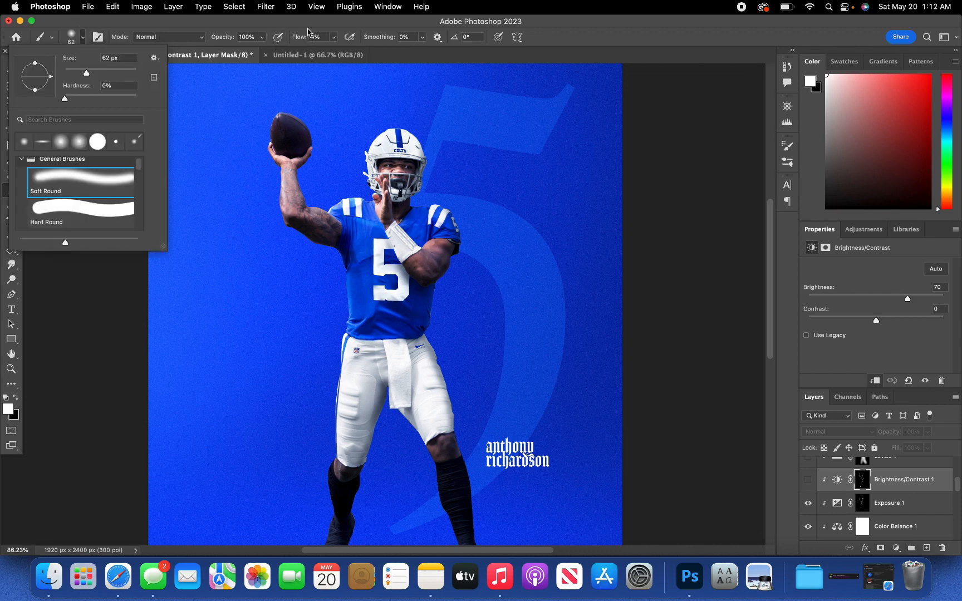
click(303, 21)
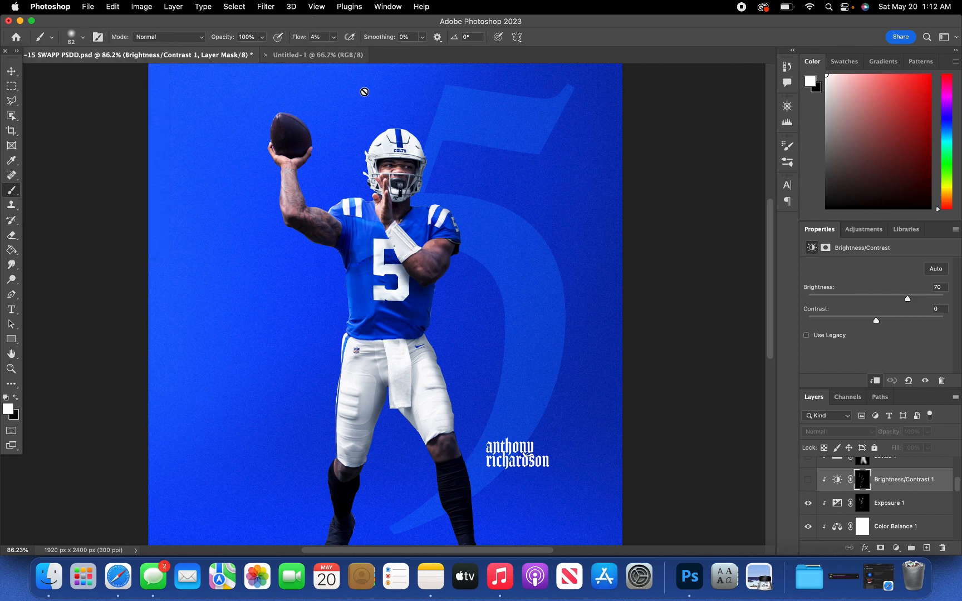
click(808, 480)
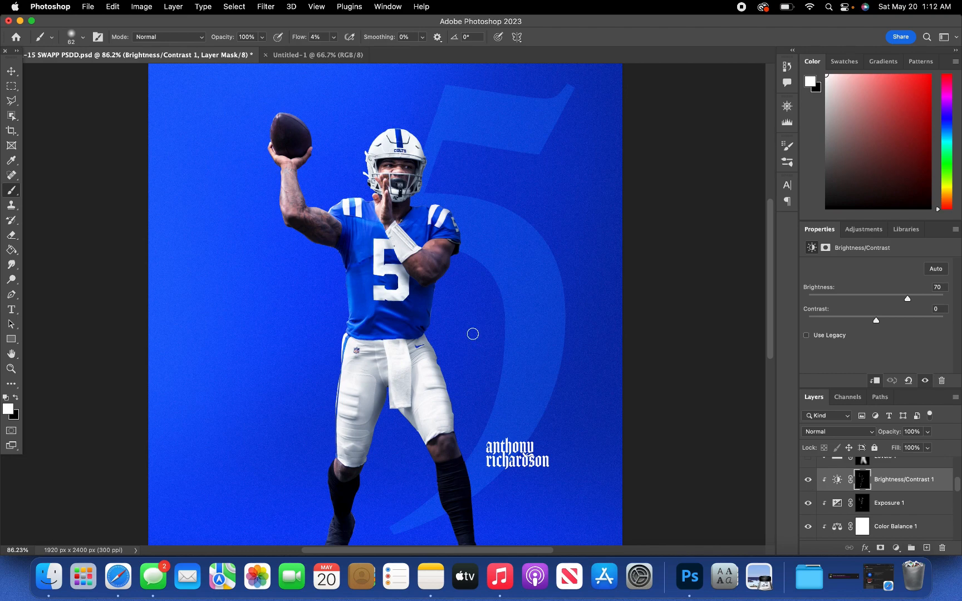
Step: Brush over the highlights of the raised arm, front hand and bent arm on the Brightness/Contrast 1 mask
scroll(473, 334, up, 5)
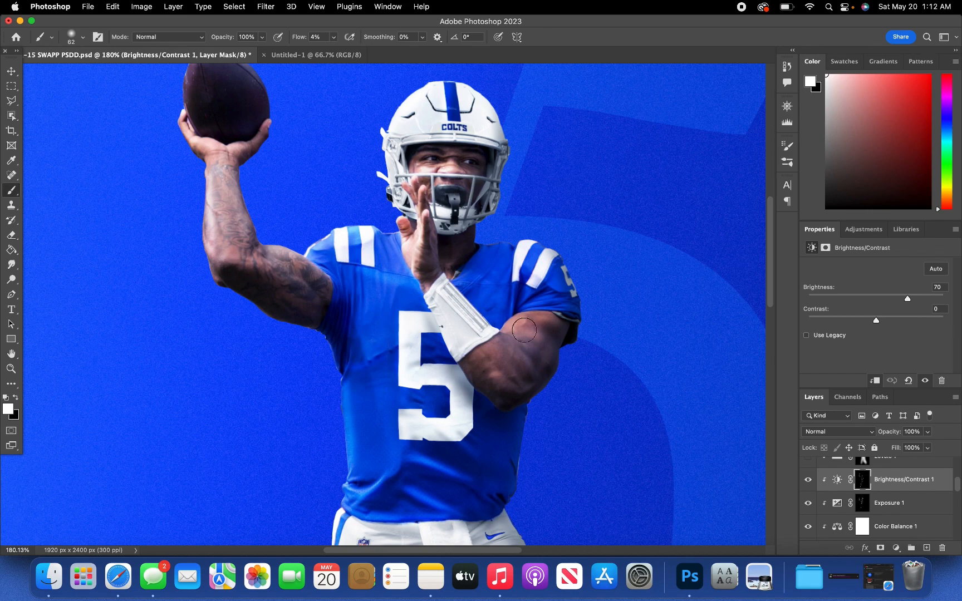
mouse_move(208, 233)
mouse_down()
mouse_move(215, 186)
mouse_move(205, 223)
mouse_move(220, 219)
mouse_move(231, 231)
mouse_move(237, 273)
mouse_move(265, 297)
mouse_move(262, 248)
mouse_move(298, 263)
mouse_move(266, 249)
mouse_up()
drag(419, 229, 428, 222)
drag(517, 333, 512, 328)
click(316, 6)
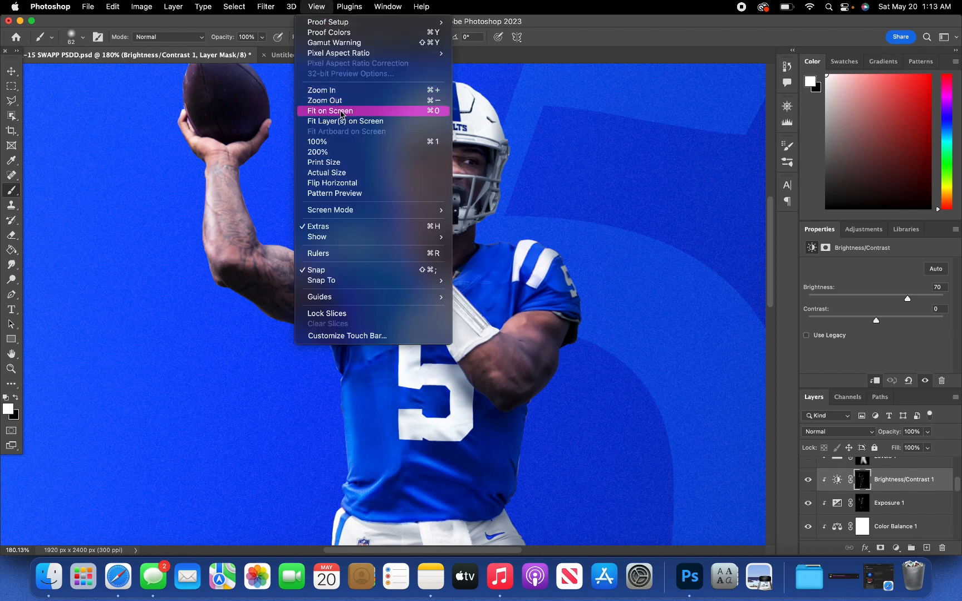
click(334, 107)
click(11, 70)
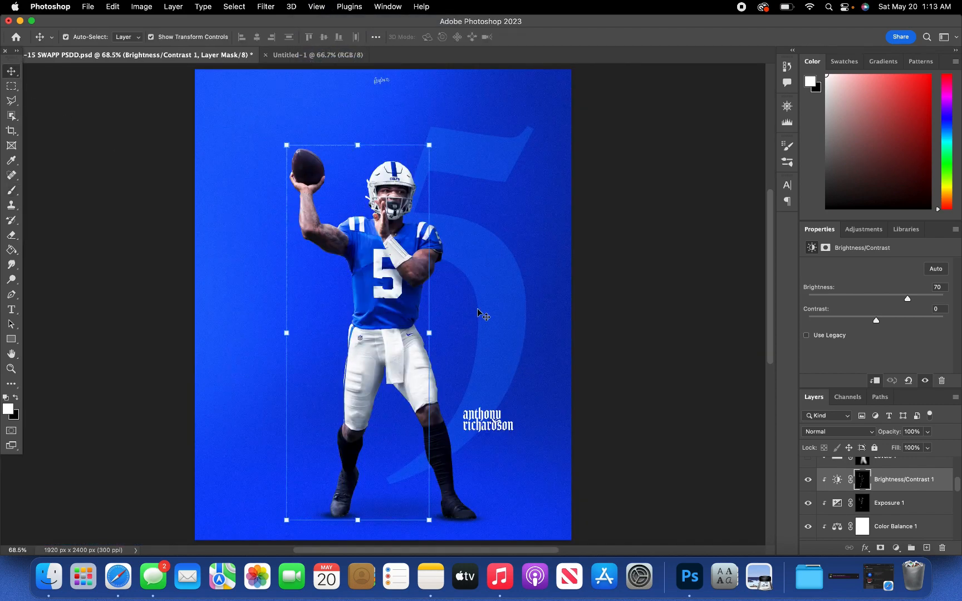
Step: Show the clipped Levels 1 adjustment and compare the player with it off and on
scroll(880, 519, up, 3)
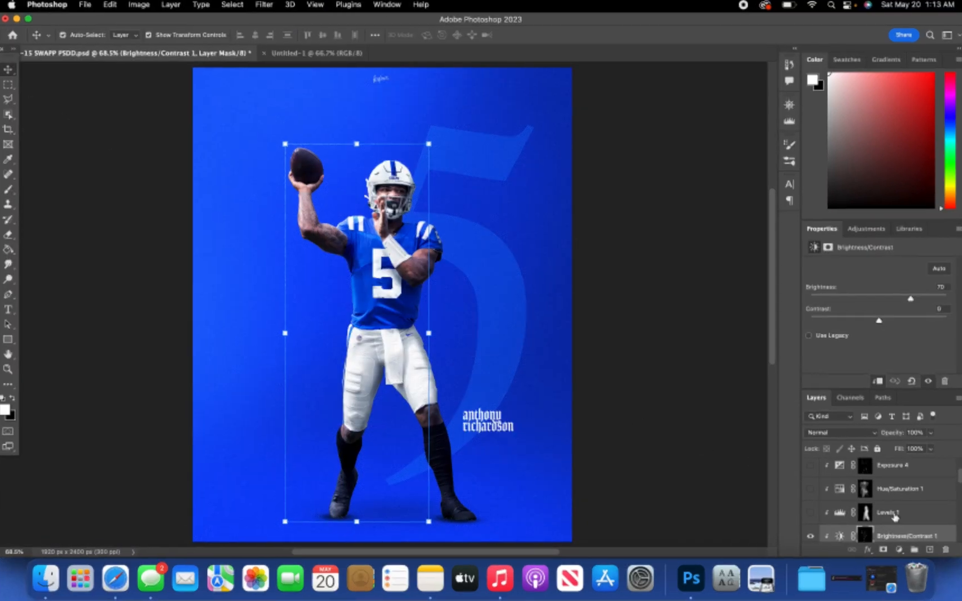
click(891, 517)
click(808, 511)
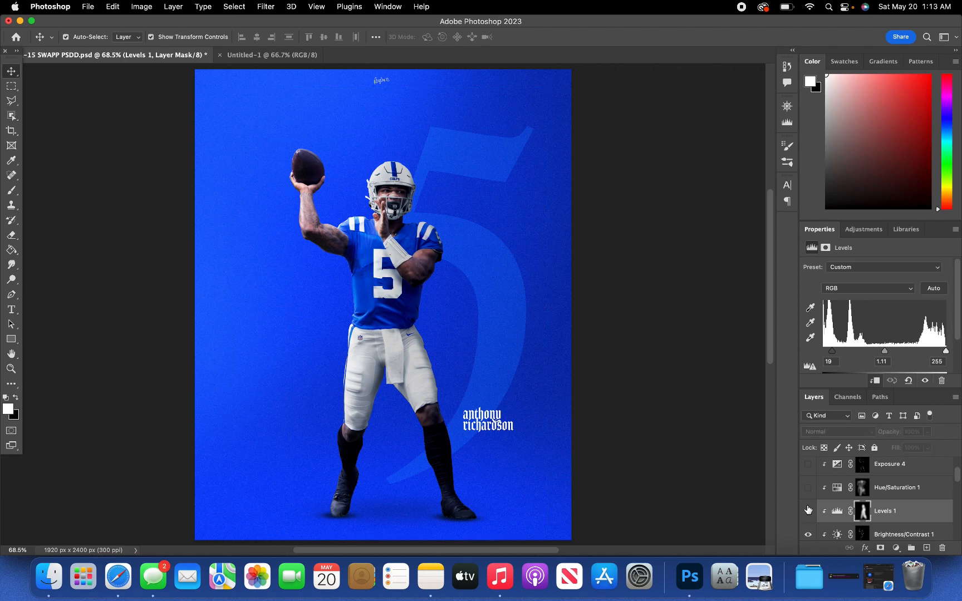
click(809, 510)
click(810, 511)
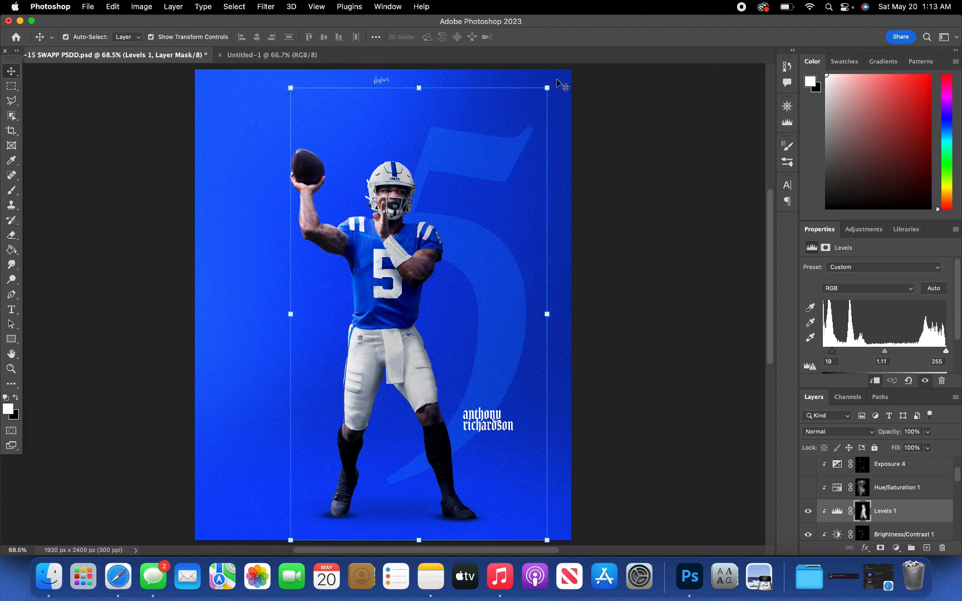
click(808, 511)
click(809, 512)
Step: Set the shadow input level of Levels 1 to 24 and fine-tune its white output level
click(897, 549)
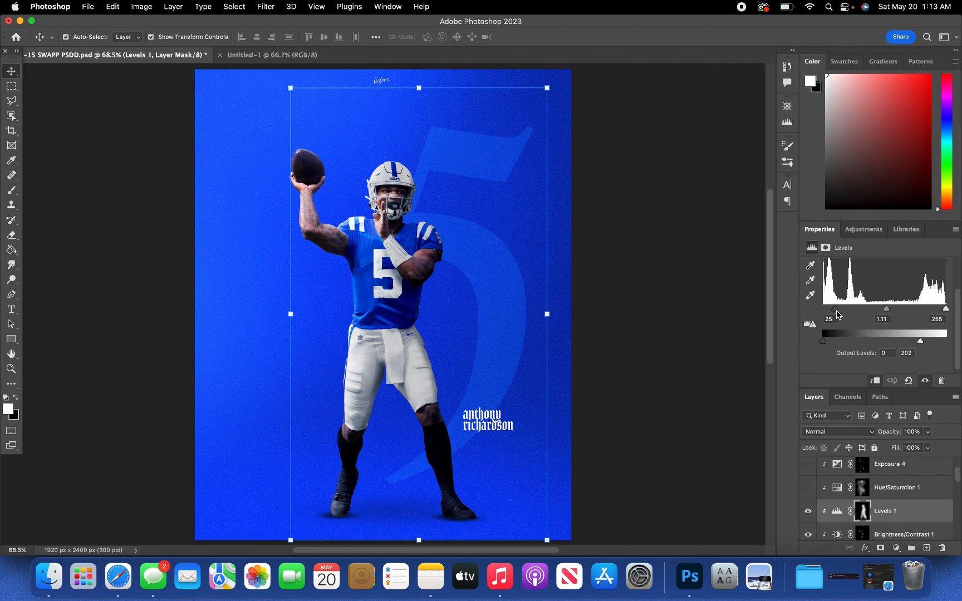
drag(842, 312, 834, 315)
mouse_move(920, 345)
mouse_down()
mouse_move(941, 344)
mouse_move(917, 345)
mouse_up()
Step: Select Hue/Saturation 1 and compare its blue tint on the player by toggling it on and off
click(896, 490)
scroll(880, 493, down, 2)
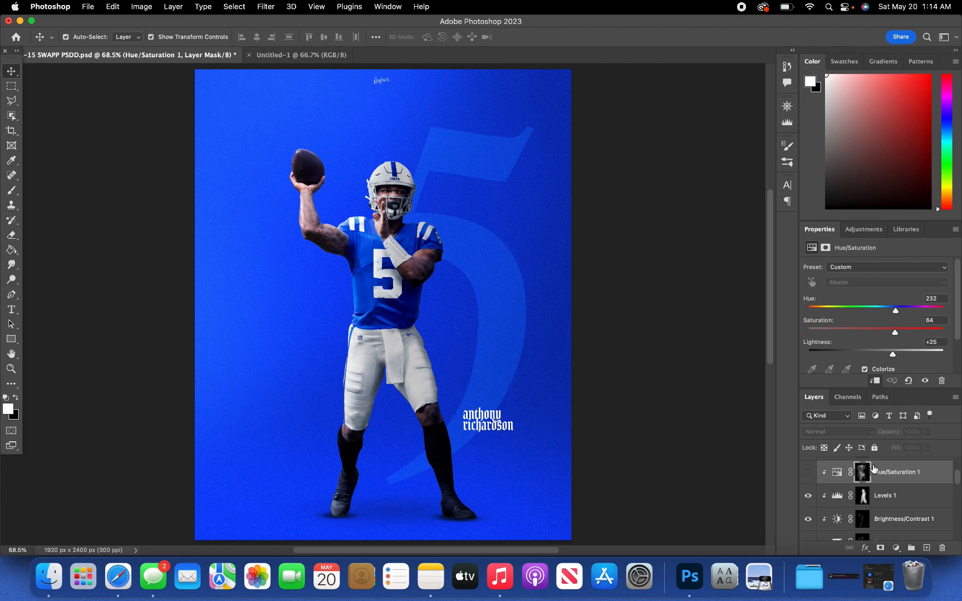
click(895, 548)
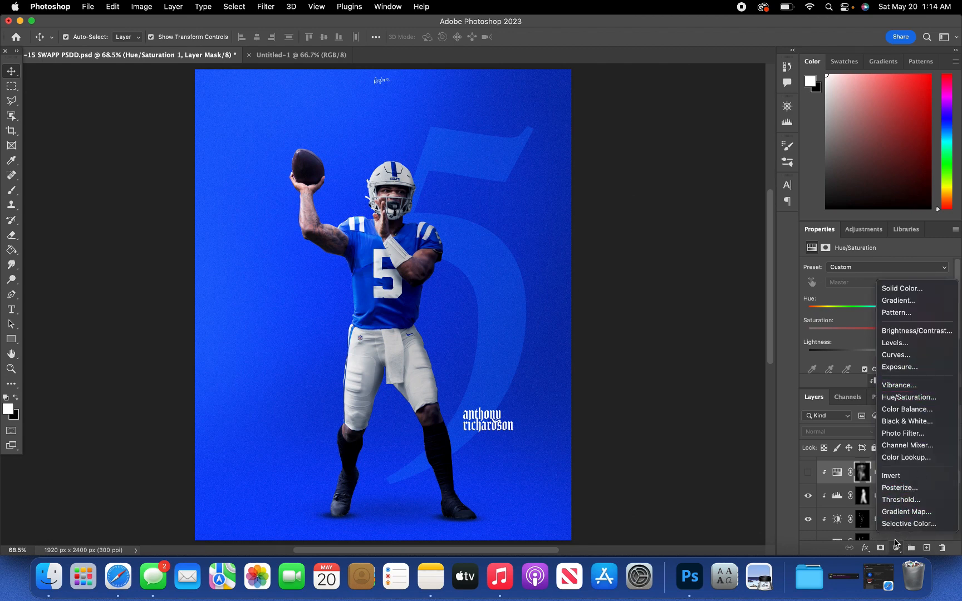
click(900, 550)
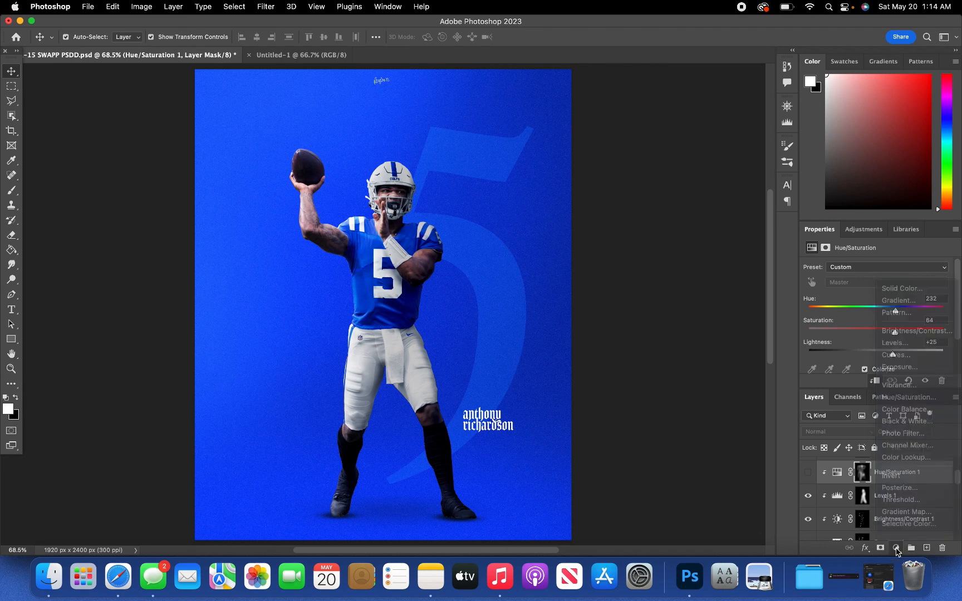
click(809, 472)
click(809, 472)
click(809, 472)
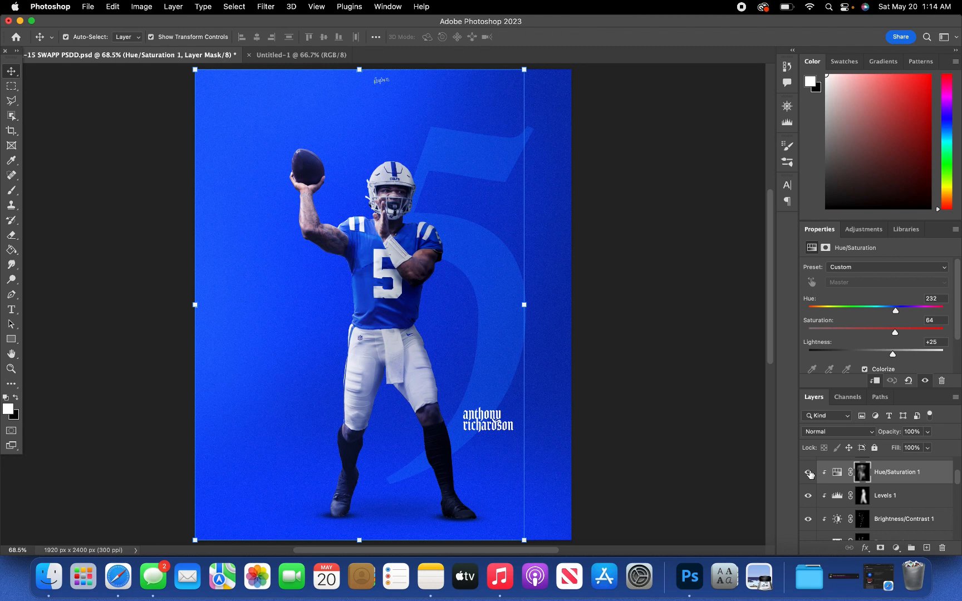
click(809, 472)
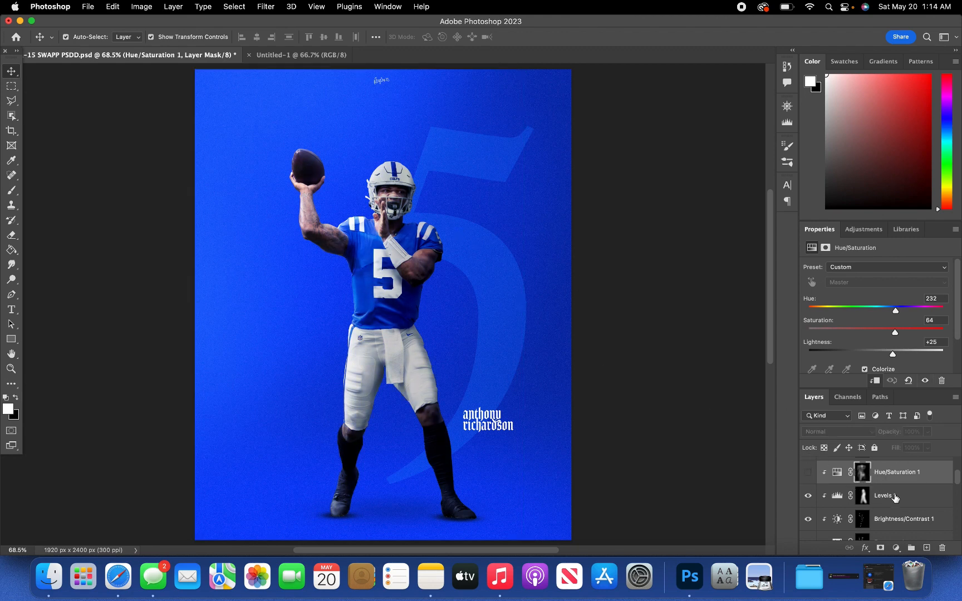
Step: Add a clipped Hue/Saturation adjustment directly above Levels 1 and enable Colorize
click(895, 496)
click(896, 548)
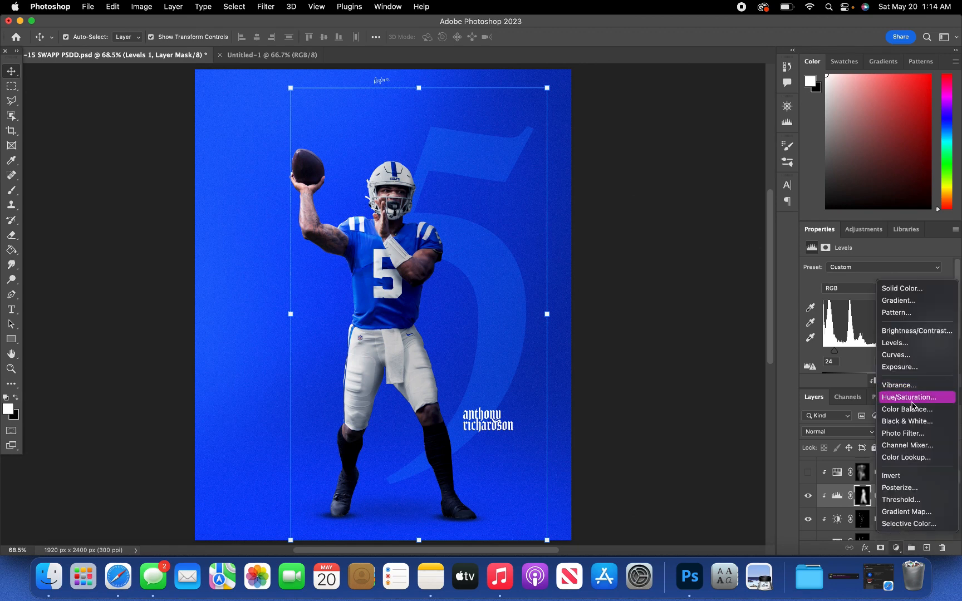
click(913, 403)
drag(876, 310, 876, 313)
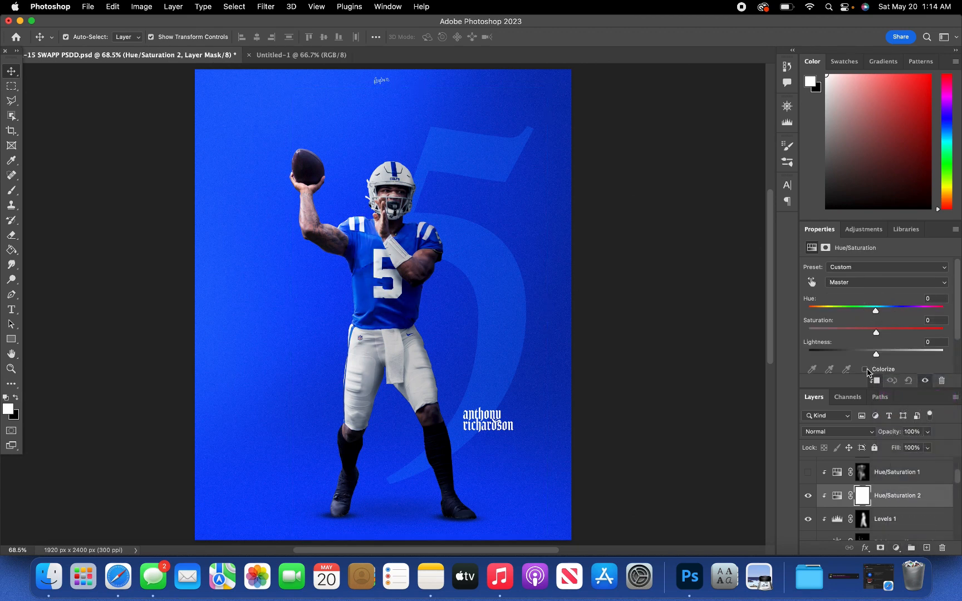
click(866, 370)
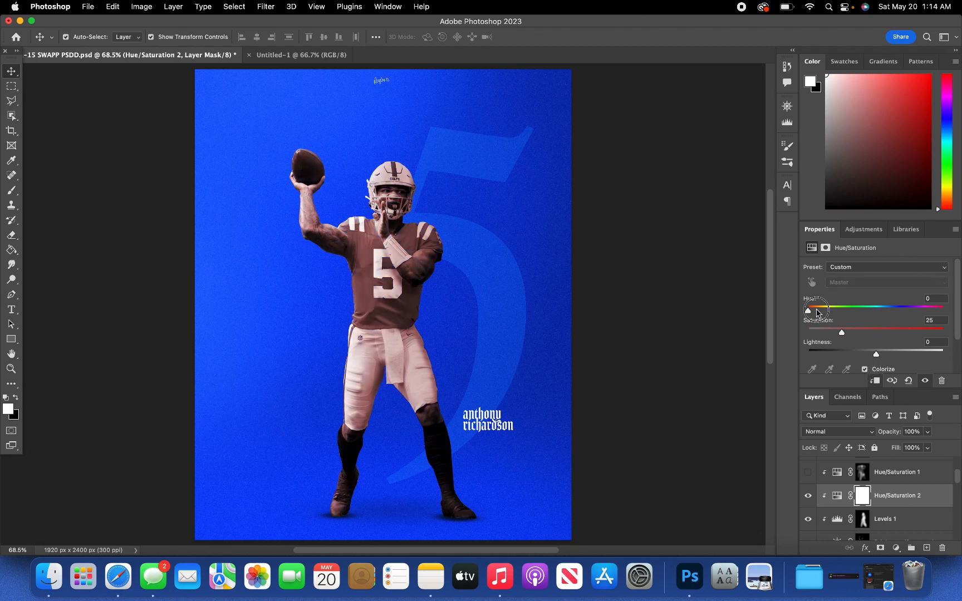
Step: Set the colorized Hue/Saturation 2 adjustment to Hue 223, Saturation 79 and Lightness +9
drag(809, 311, 910, 310)
drag(843, 332, 893, 316)
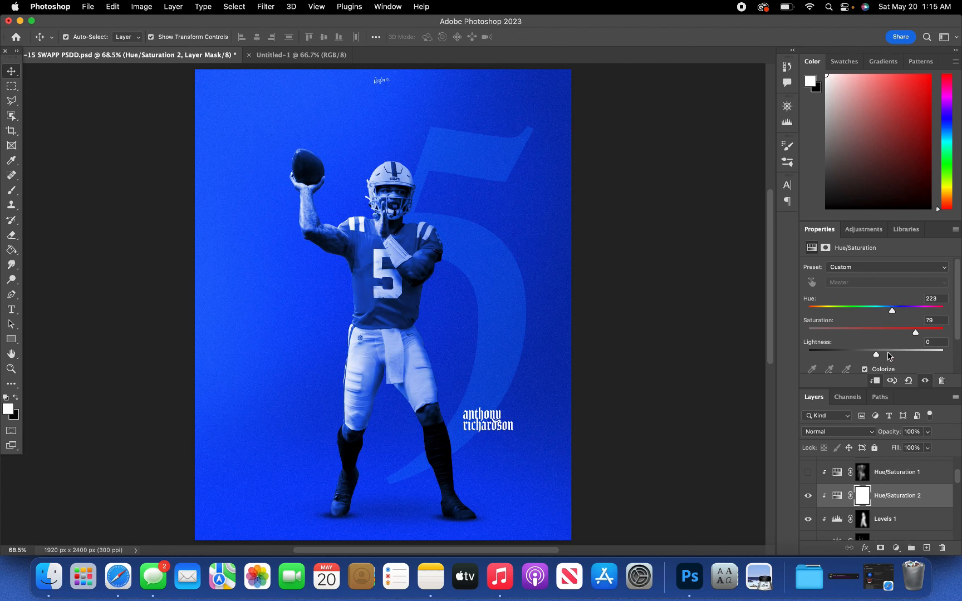
drag(877, 354, 883, 359)
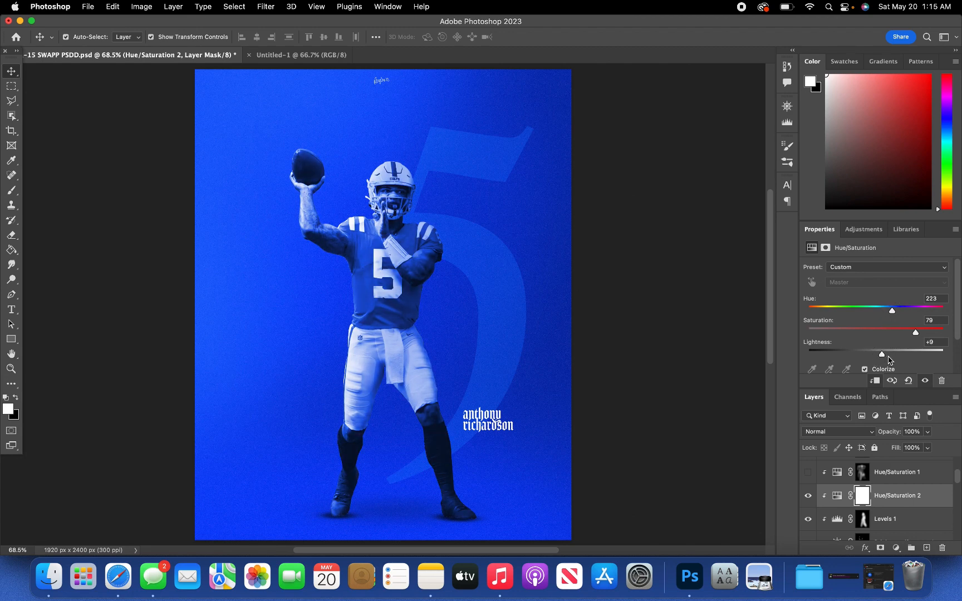
Step: Invert the Hue/Saturation 2 mask to black and paint the blue tint onto the player's upper body with a 508 px soft white brush
key(super+i)
key(b)
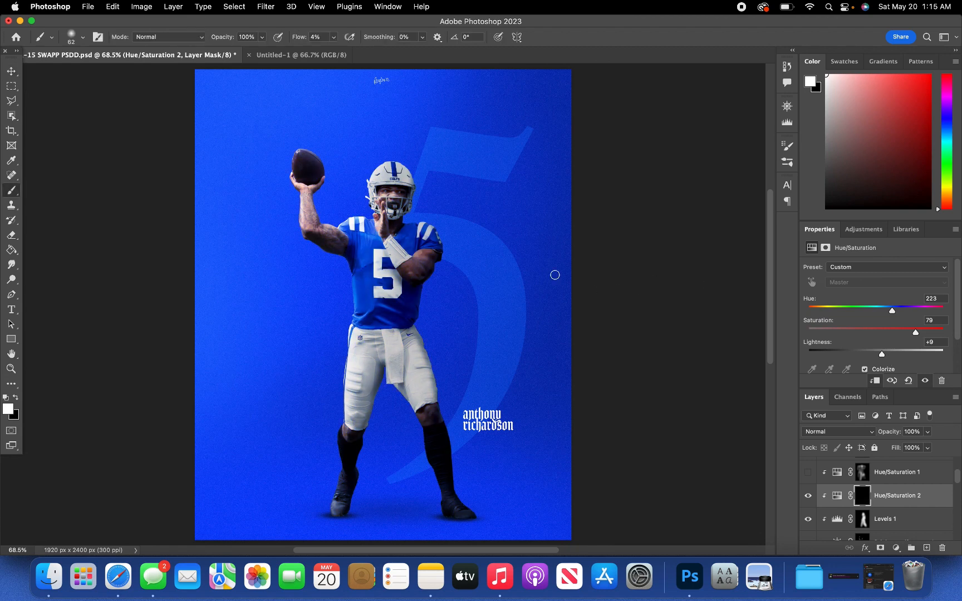
click(83, 38)
drag(96, 73, 131, 76)
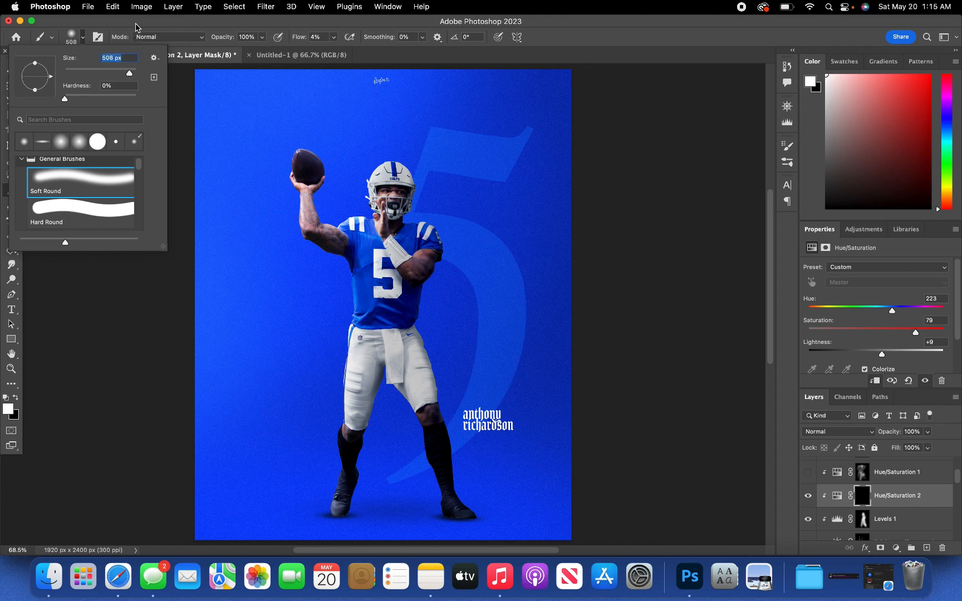
click(136, 24)
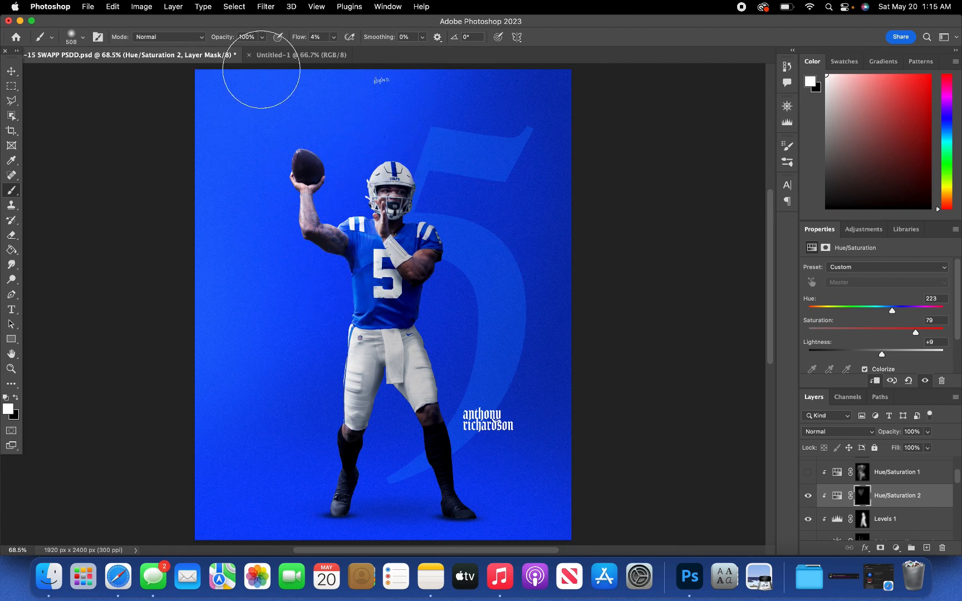
scroll(234, 131, up, 2)
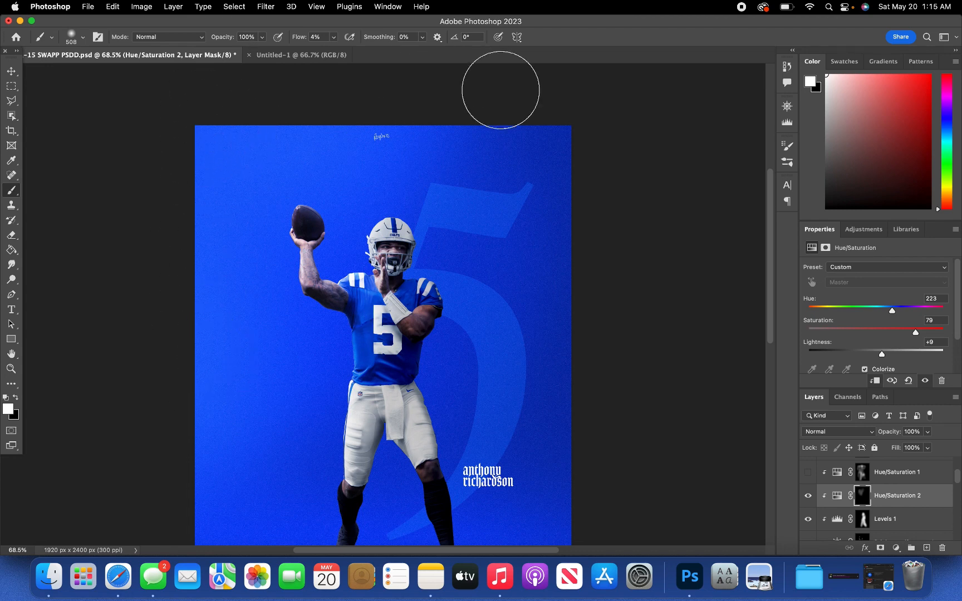
scroll(328, 148, down, 2)
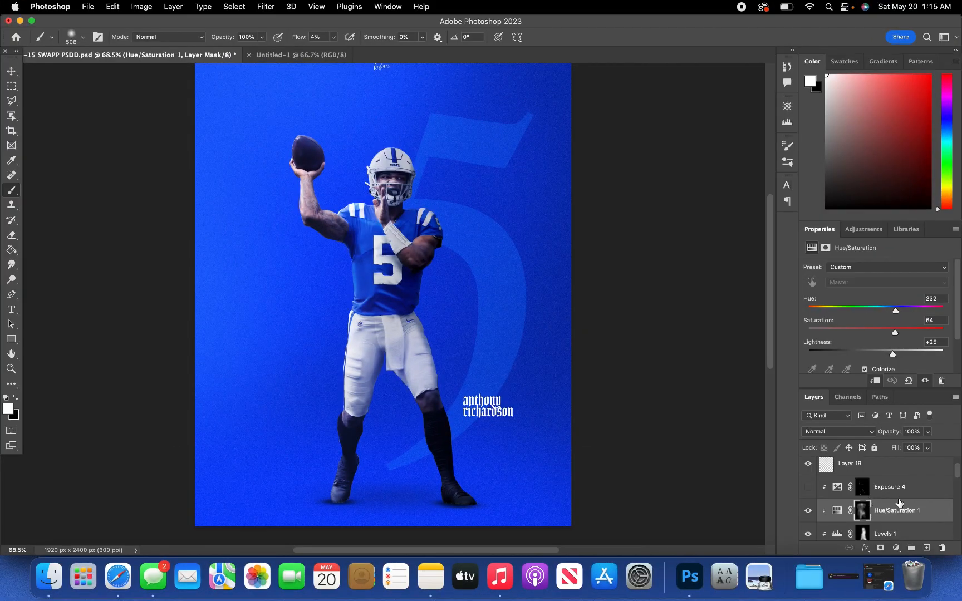
Step: Select the clipped Exposure 4 adjustment above Hue/Saturation 1 and make it visible on the player
click(12, 71)
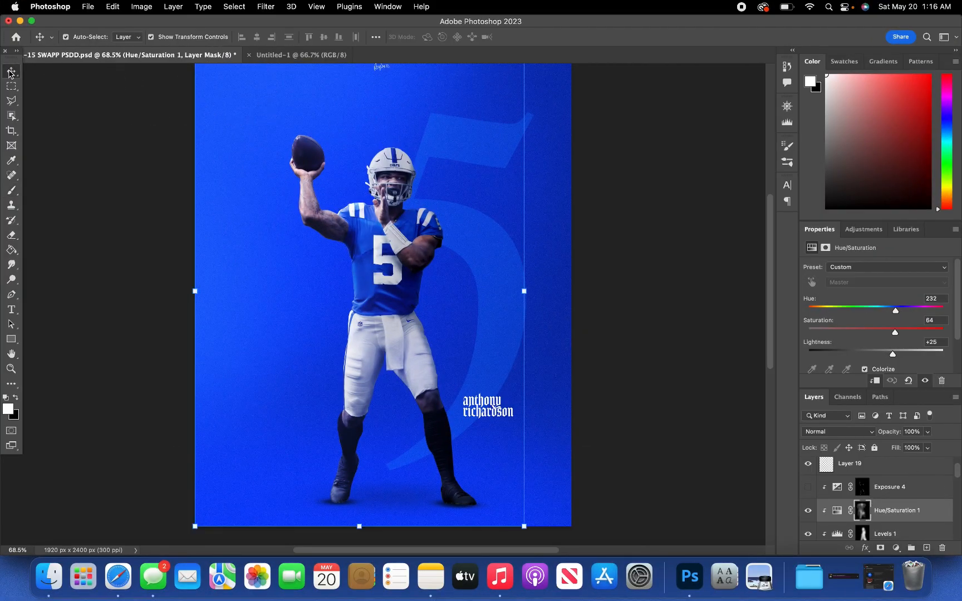
click(891, 488)
click(808, 487)
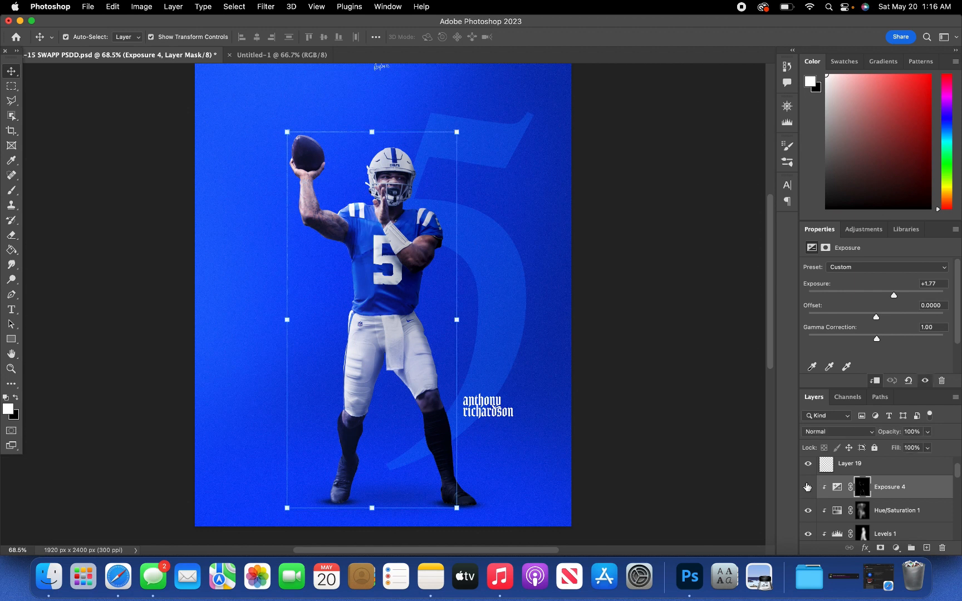
Step: Compare the player's lighting with and without the Exposure 4 adjustment
click(807, 487)
click(807, 487)
click(808, 487)
click(808, 487)
click(807, 487)
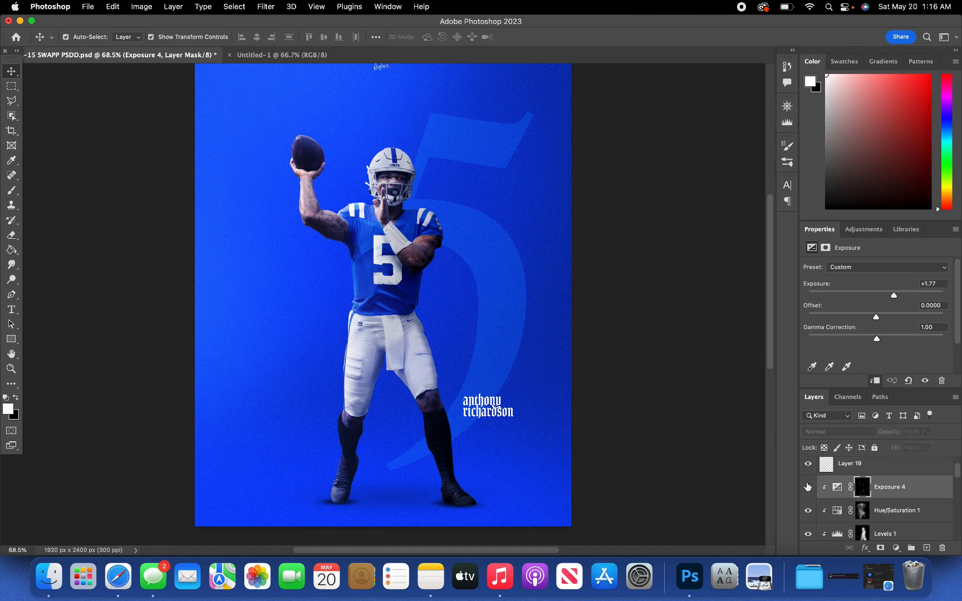
click(808, 487)
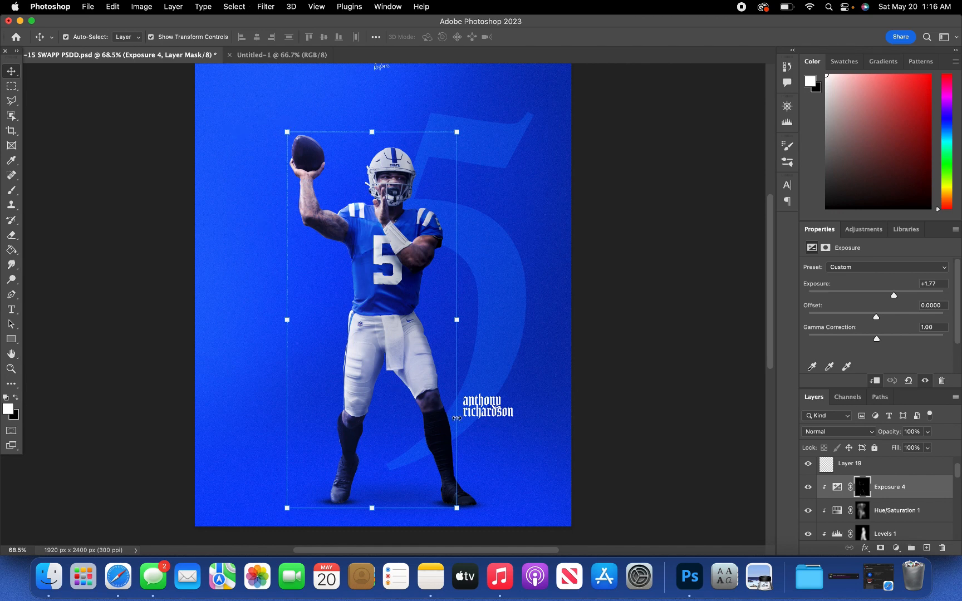
click(808, 486)
click(808, 487)
click(809, 487)
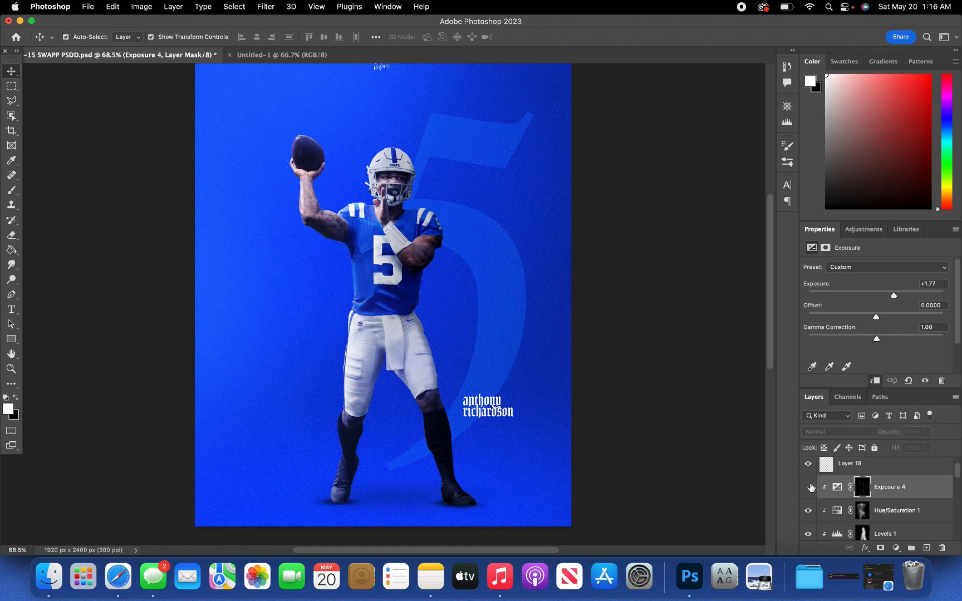
click(809, 488)
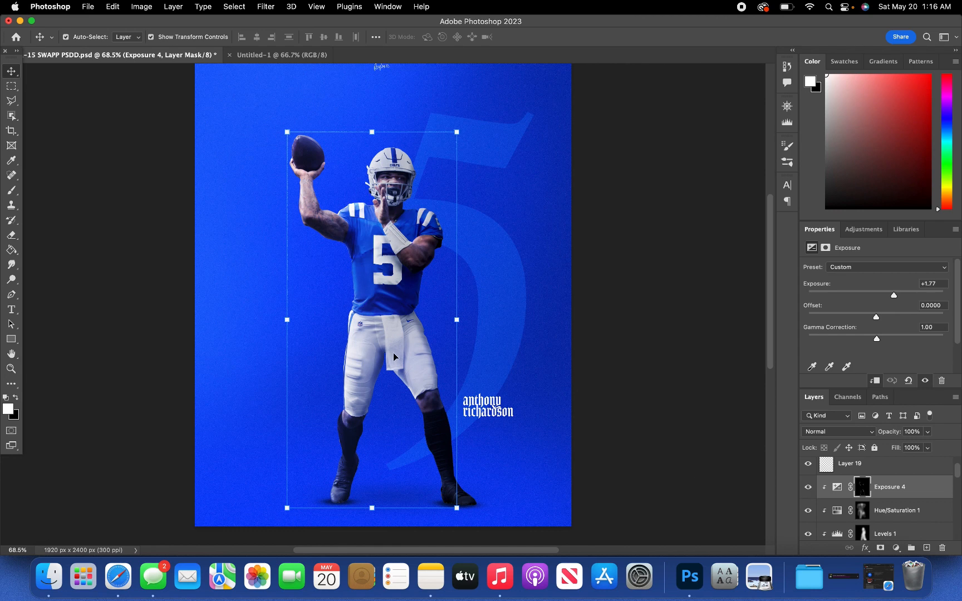
Step: Examine the Exposure 4 highlights close up on the player's pants, jersey, arms and helmet
scroll(393, 352, up, 5)
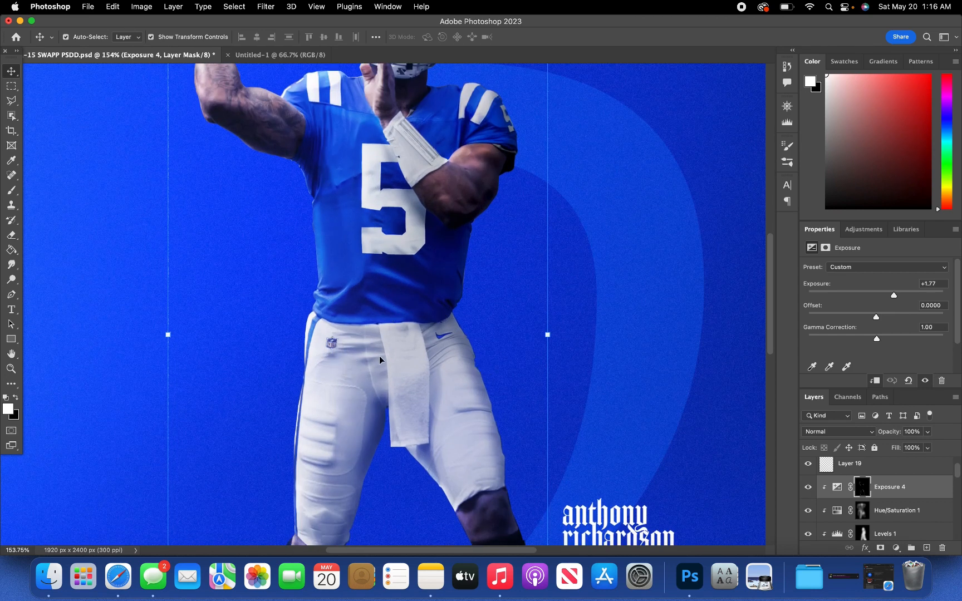
click(807, 488)
click(807, 488)
scroll(396, 328, up, 5)
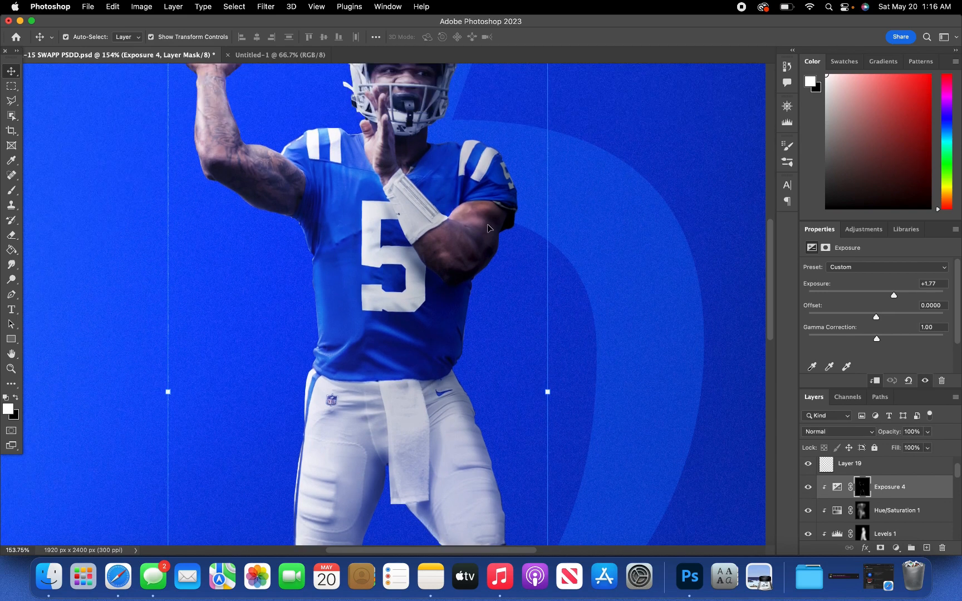
scroll(438, 233, up, 10)
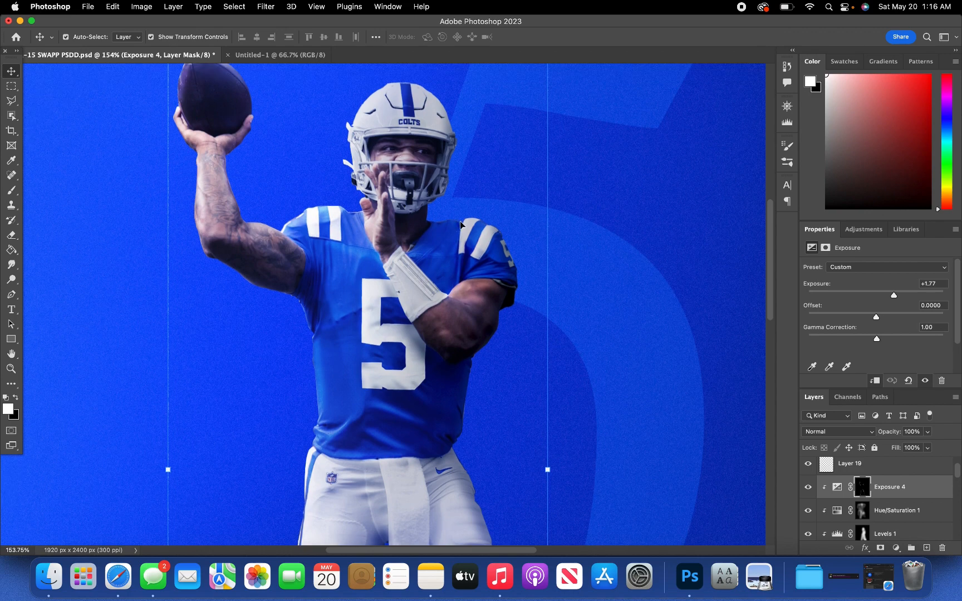
scroll(461, 223, down, 3)
scroll(461, 222, up, 3)
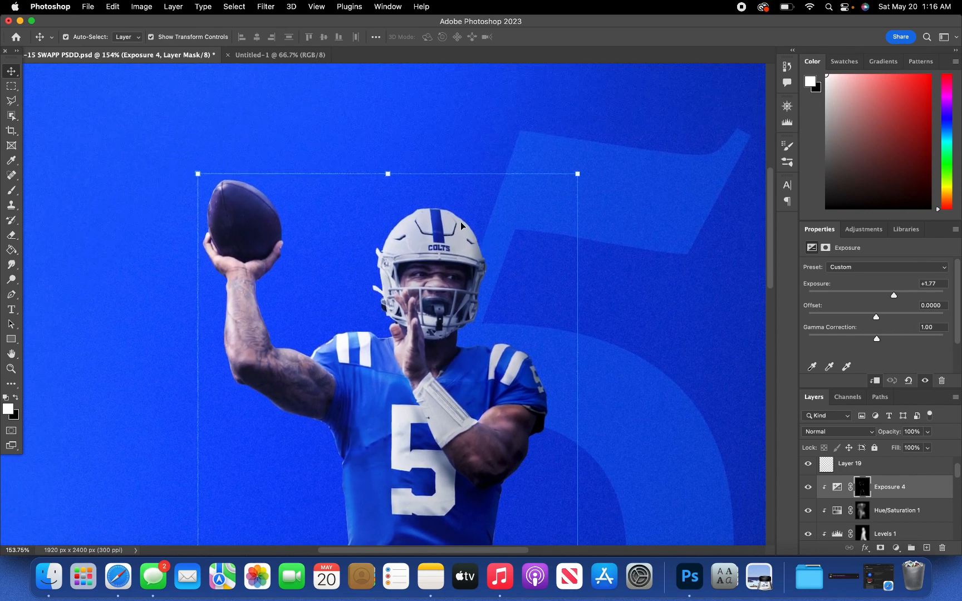
scroll(461, 223, right, 3)
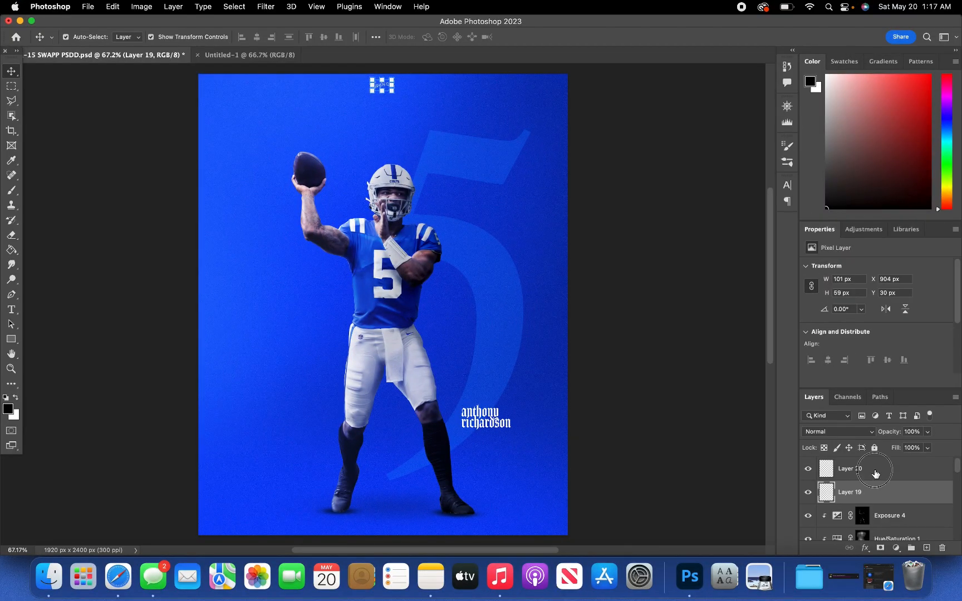
Step: Fill the empty Layer 20 with the merged poster using Apply Image, with the RGB channel, Multiply blending and 100% opacity
click(868, 474)
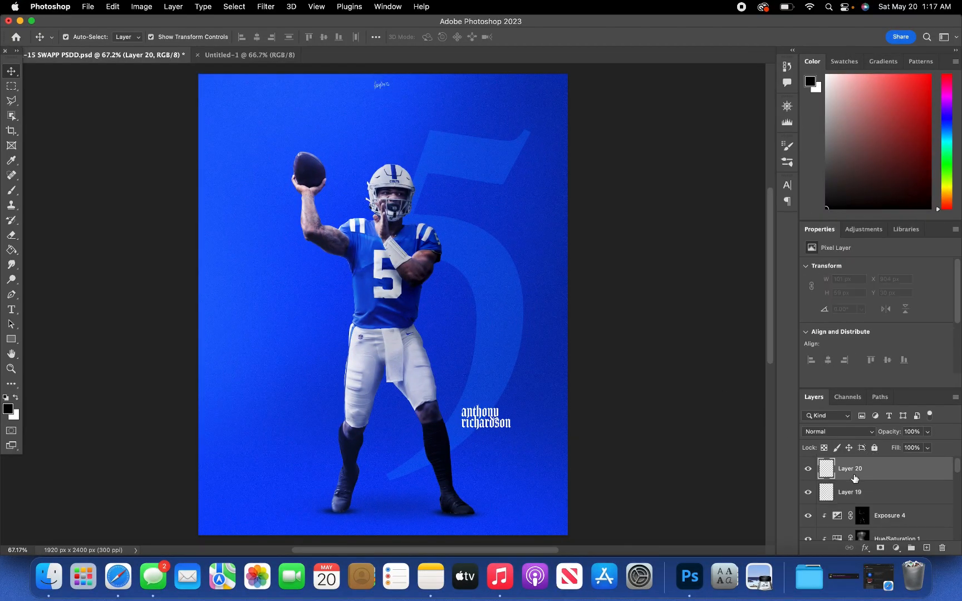
click(142, 7)
click(196, 175)
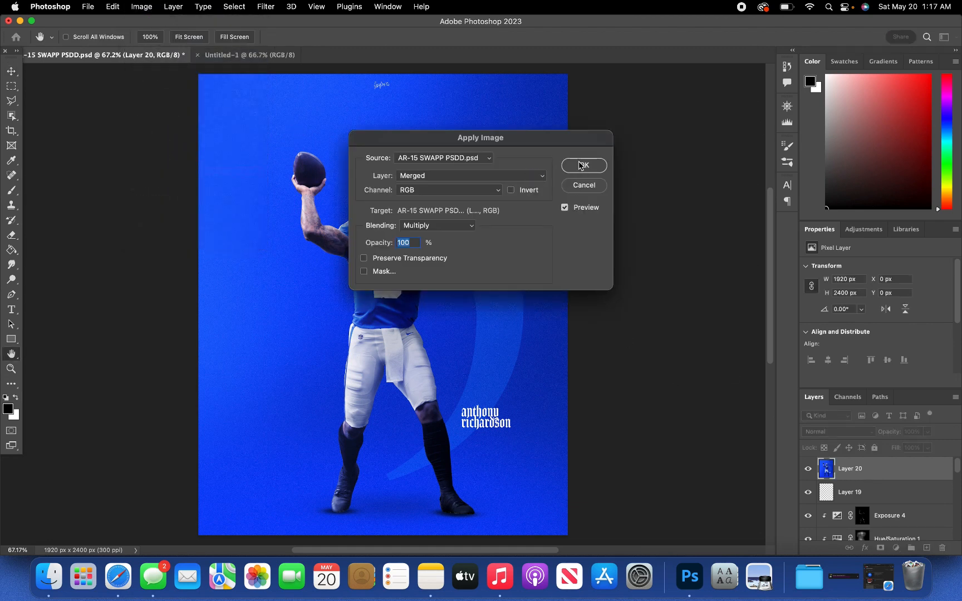
click(581, 165)
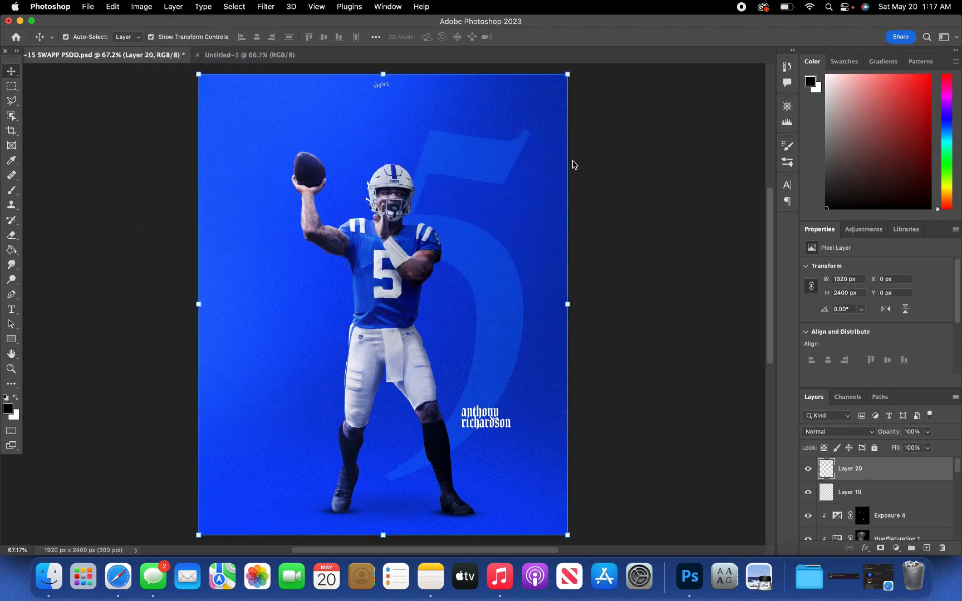
Step: Start the Camera Raw Filter on Layer 20 and give it the Modern 04 profile with an amount of 40
click(266, 7)
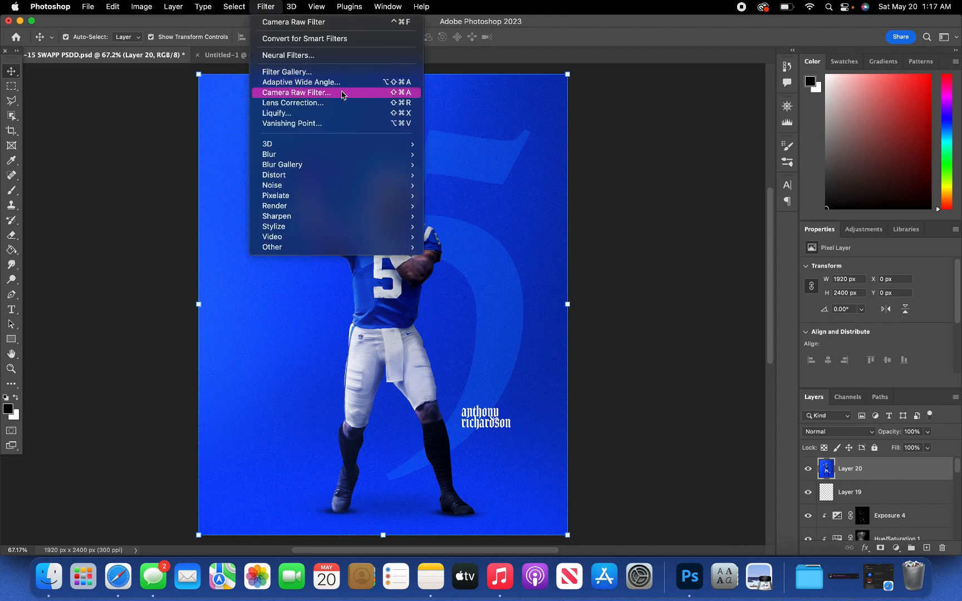
click(314, 94)
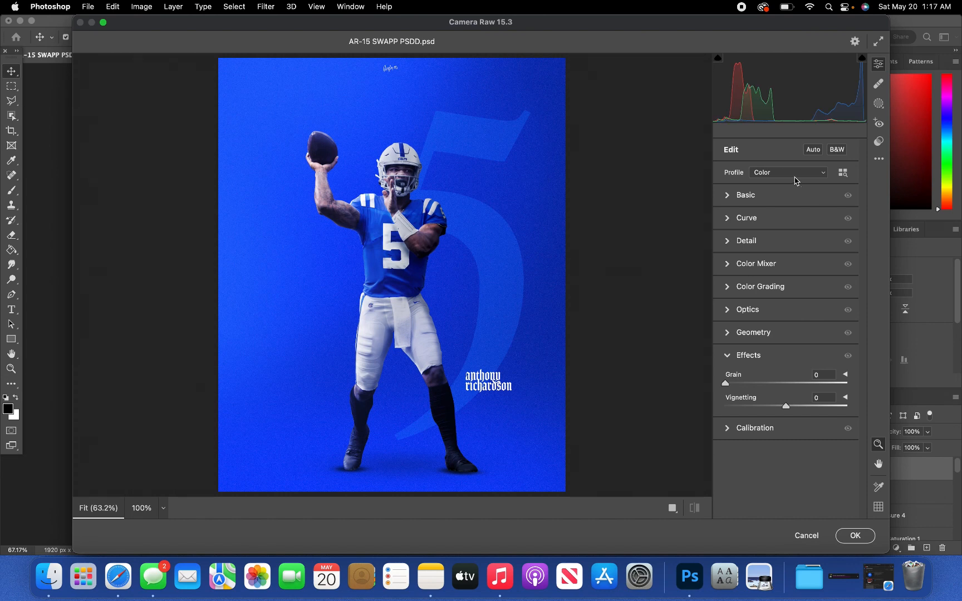
click(796, 172)
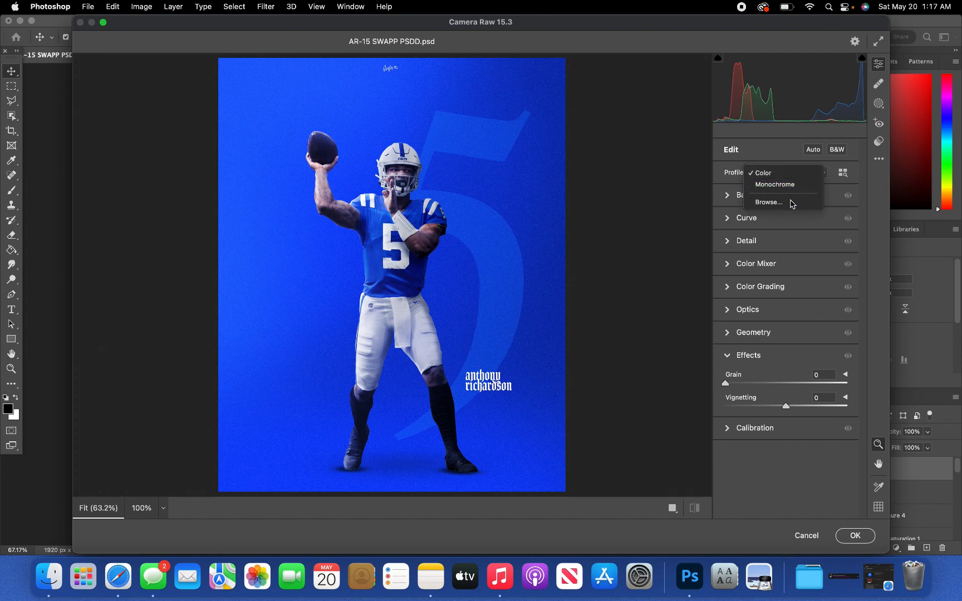
click(793, 202)
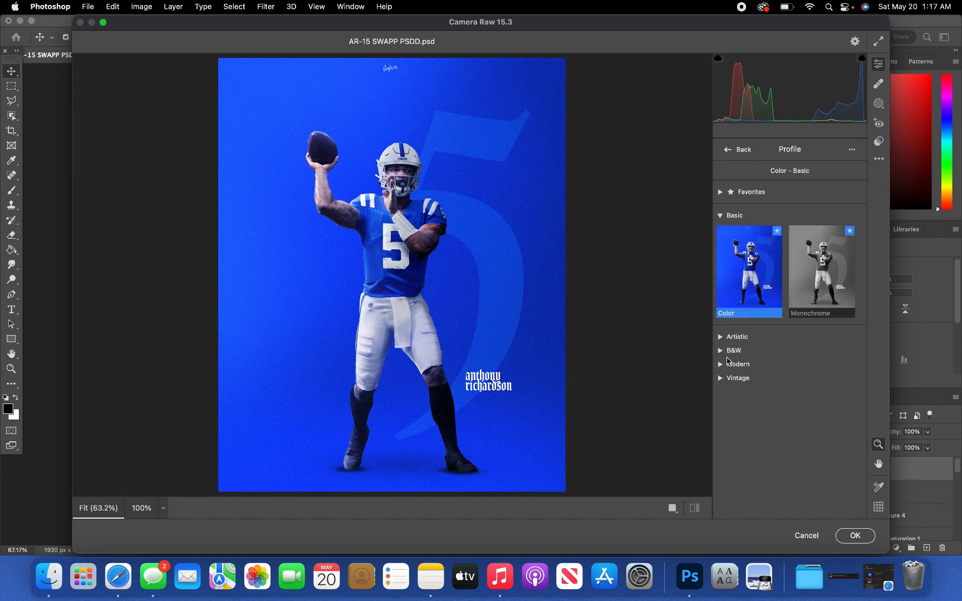
click(725, 364)
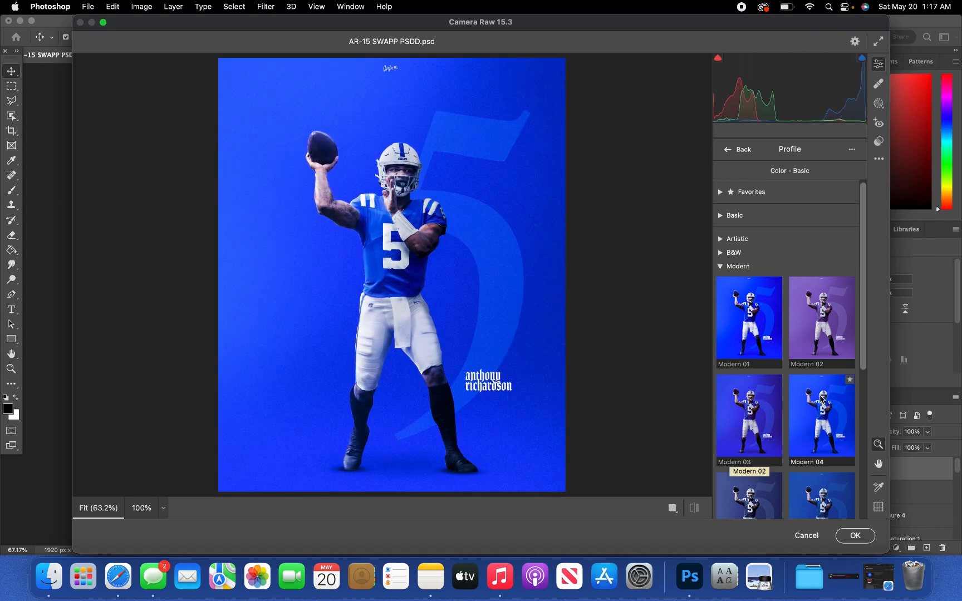
scroll(827, 414, down, 5)
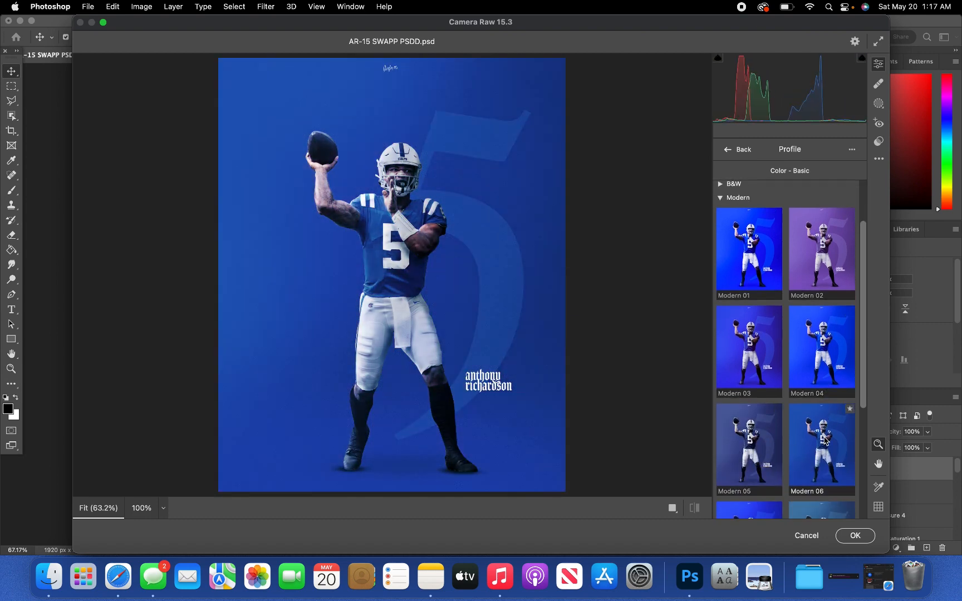
scroll(826, 441, down, 1)
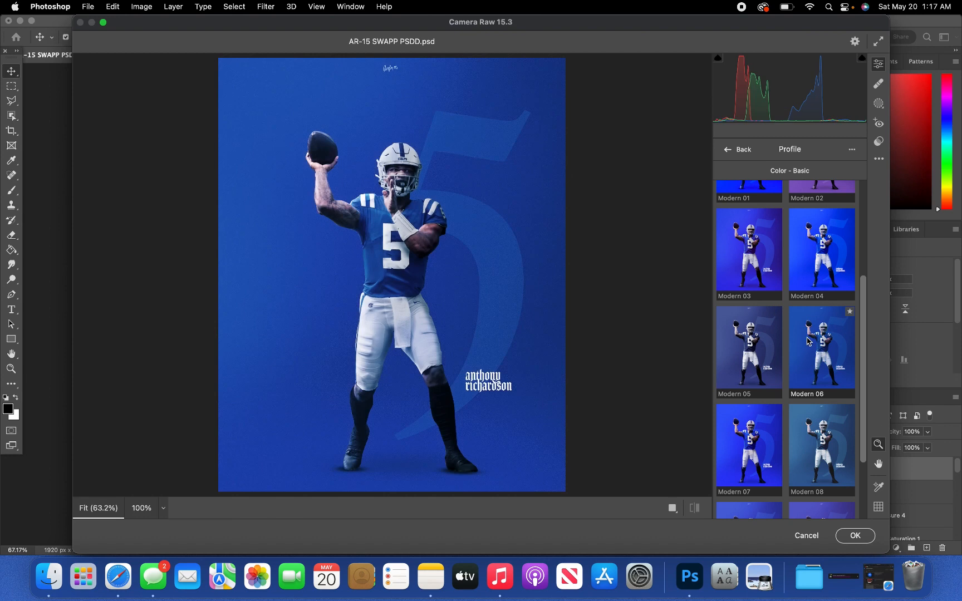
scroll(763, 449, down, 3)
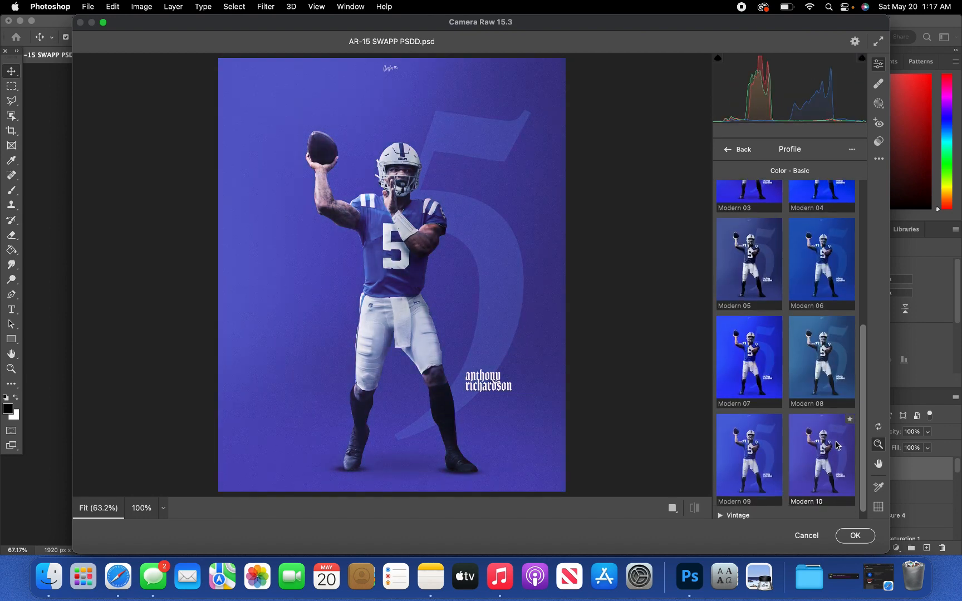
scroll(824, 434, up, 8)
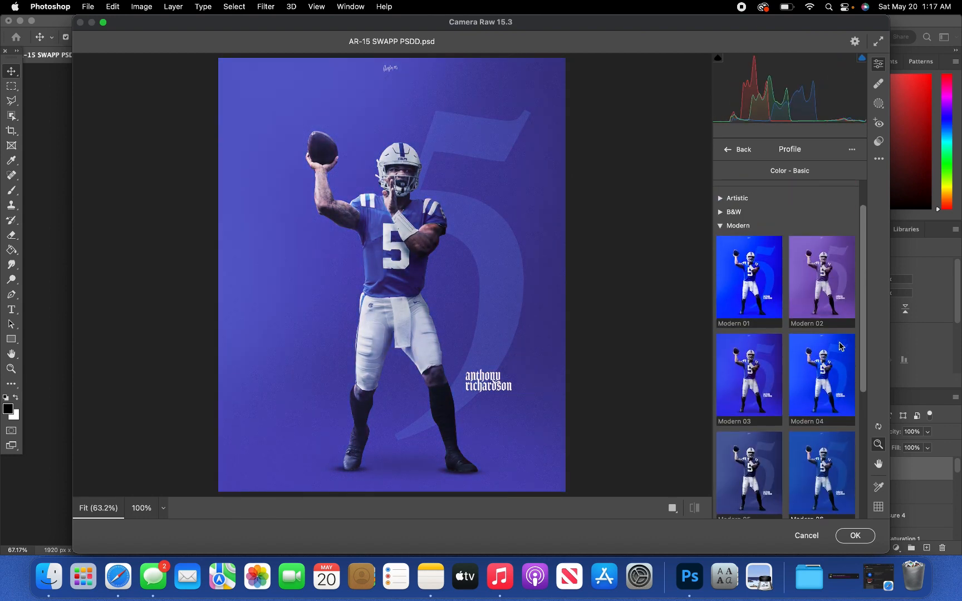
click(837, 430)
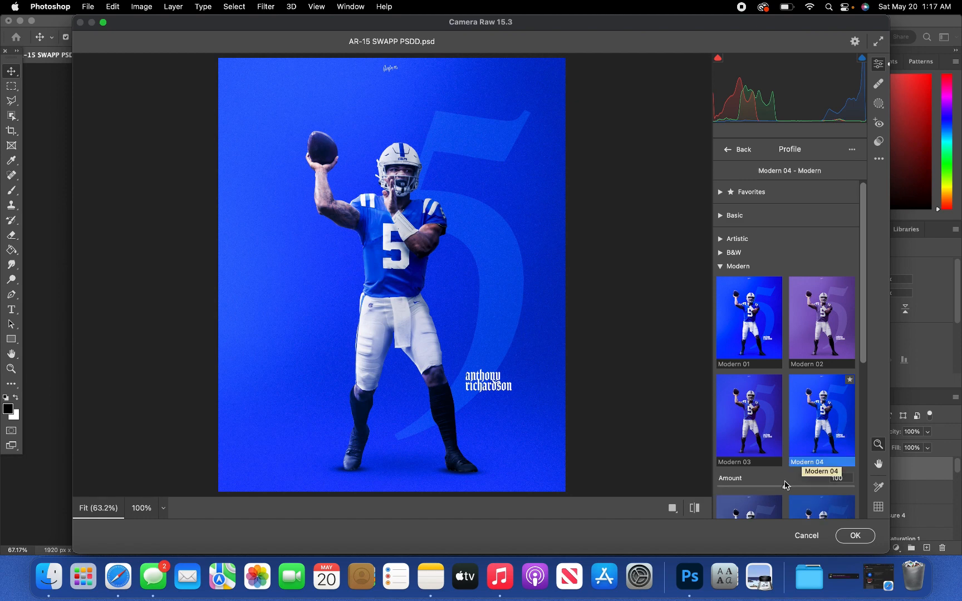
drag(786, 489, 747, 487)
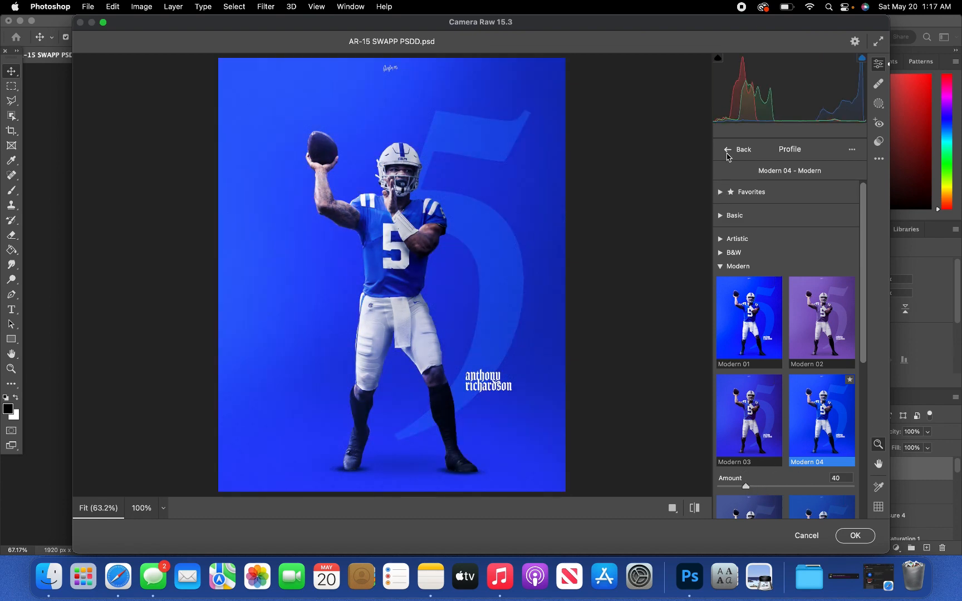
click(727, 151)
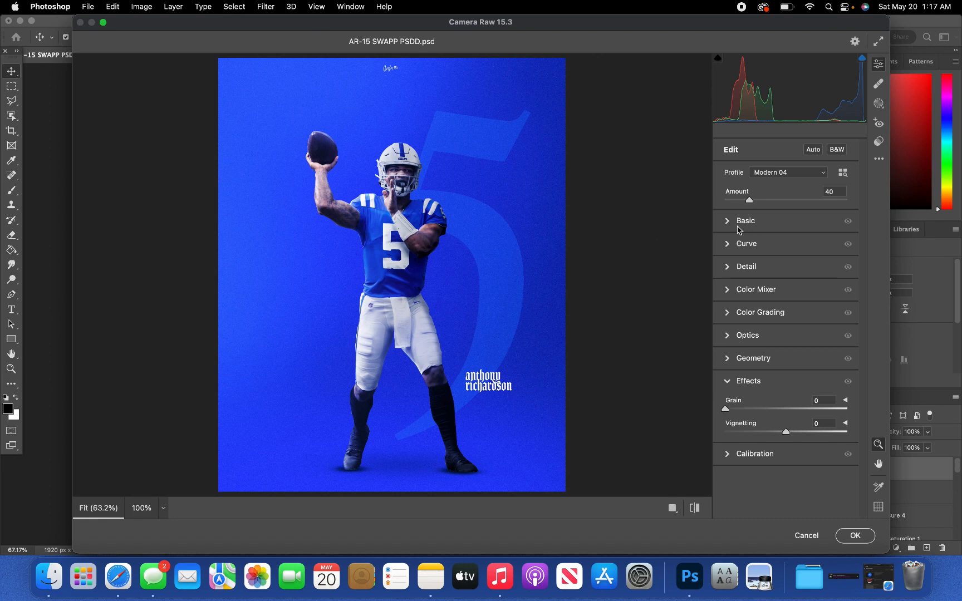
Step: Set the Basic adjustments to Exposure -0.05, Contrast -15, Highlights +4, Shadows -12, Whites +12, Texture +23, Clarity +14 and Vibrance +2
click(740, 222)
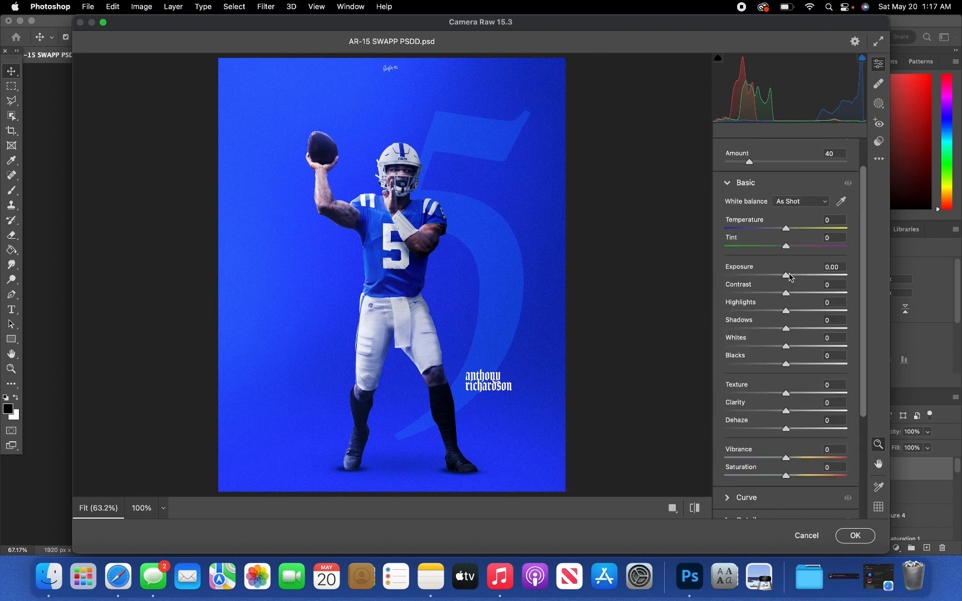
drag(789, 277, 798, 411)
scroll(788, 313, down, 1)
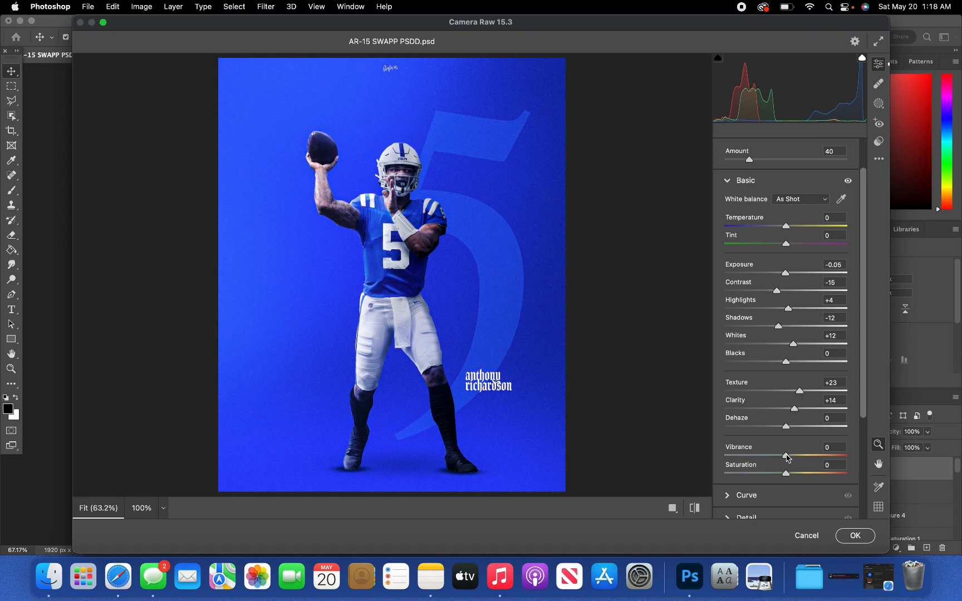
click(787, 457)
scroll(787, 455, down, 5)
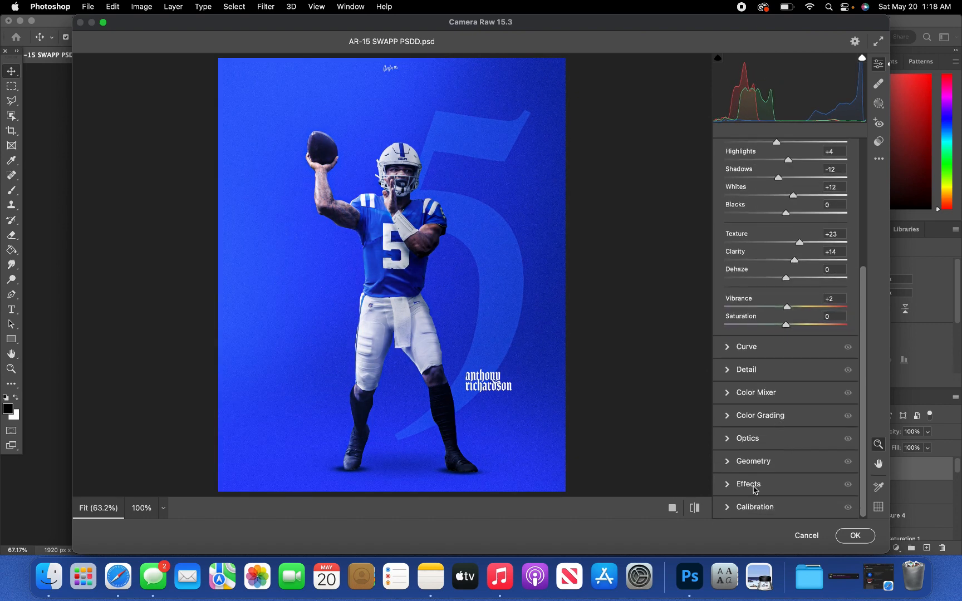
Step: Set the Grain effect to 15 and apply the Camera Raw changes to Layer 20
click(730, 483)
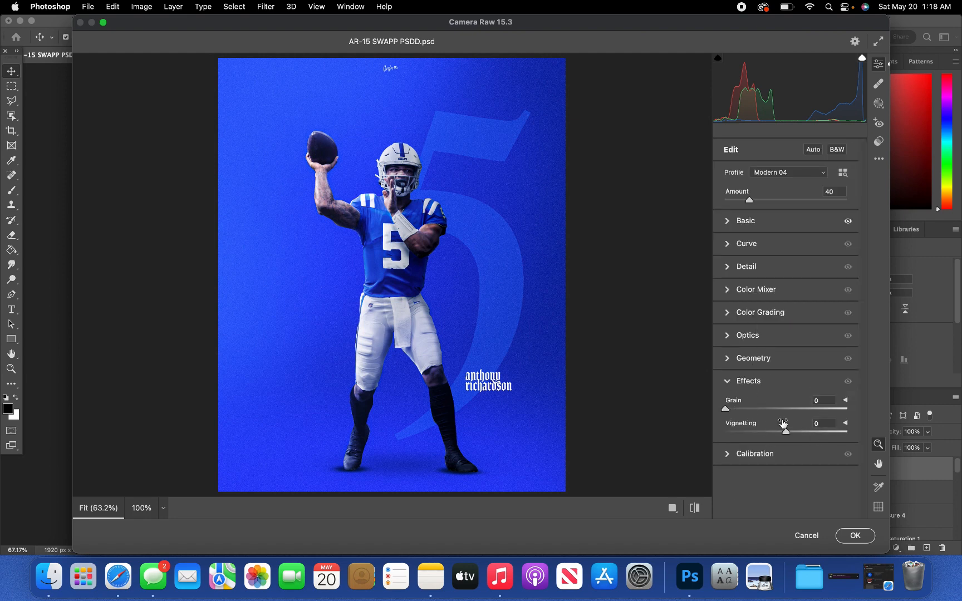
drag(730, 415, 751, 415)
drag(750, 415, 745, 415)
scroll(456, 301, up, 3)
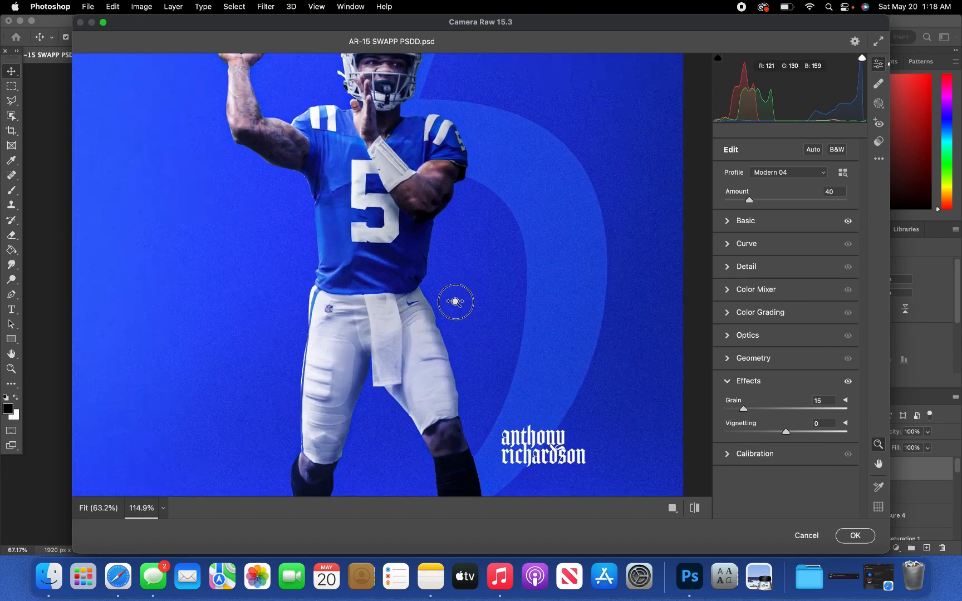
scroll(473, 303, down, 3)
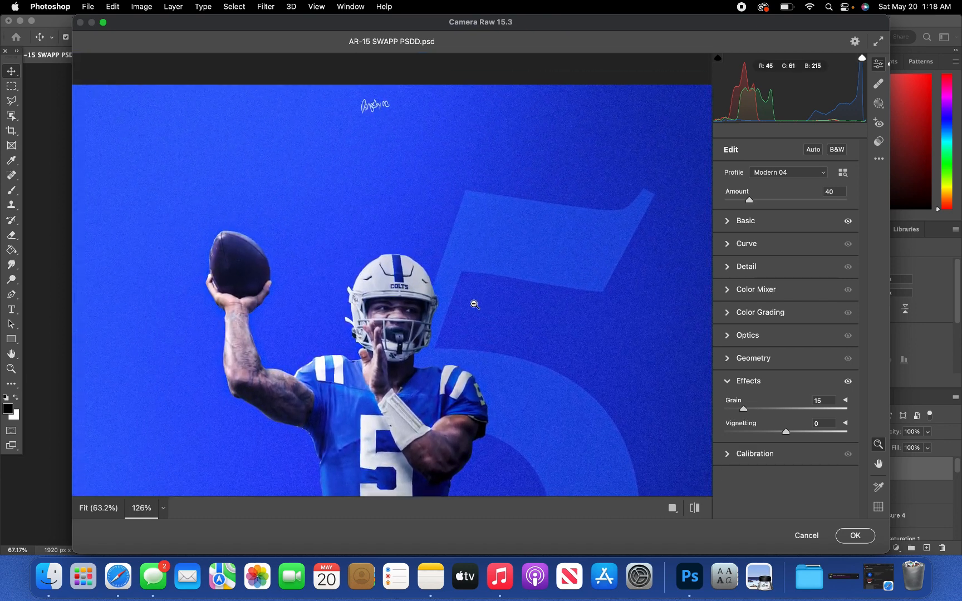
scroll(495, 316, down, 4)
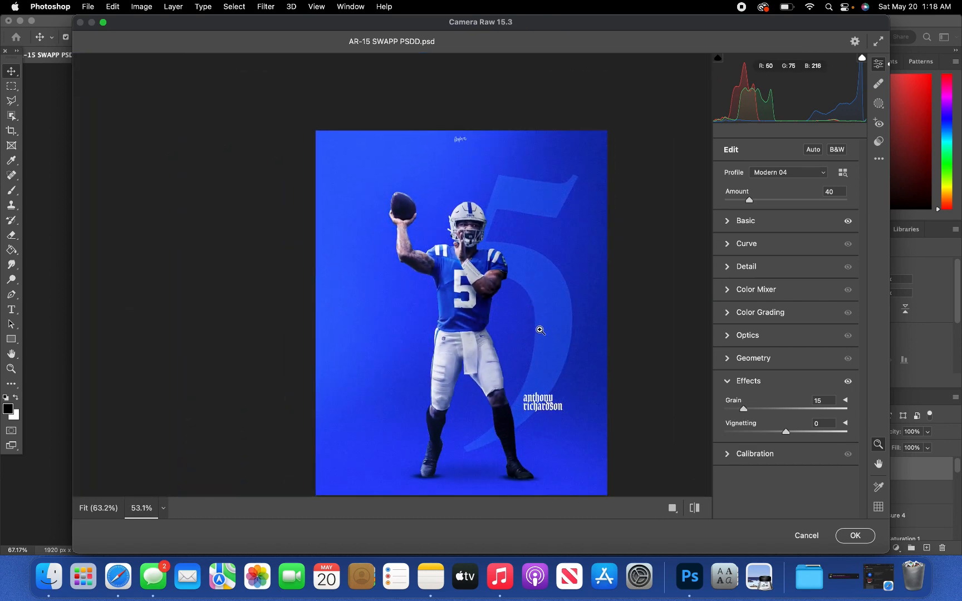
scroll(552, 331, up, 2)
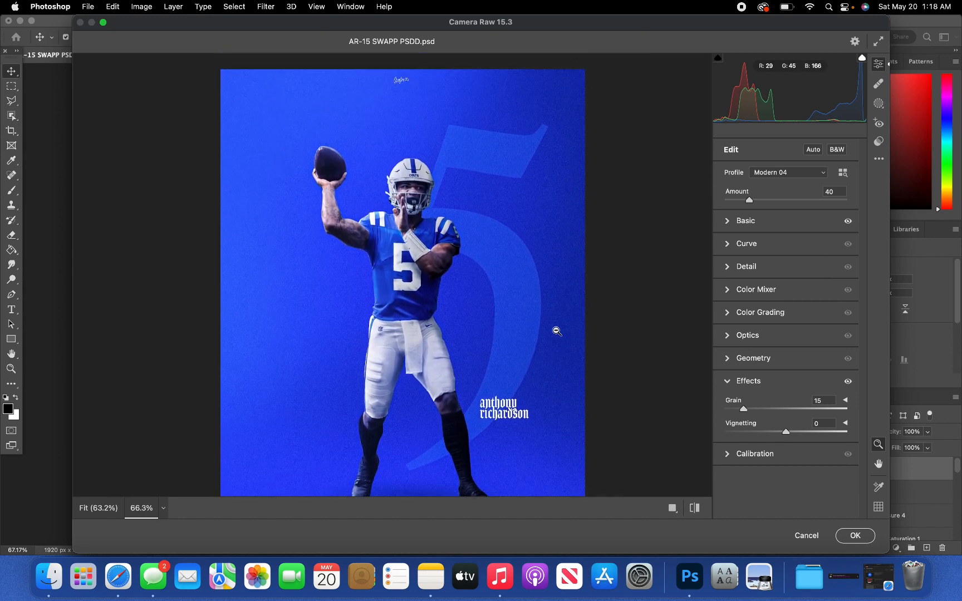
scroll(557, 331, right, 3)
scroll(557, 331, up, 2)
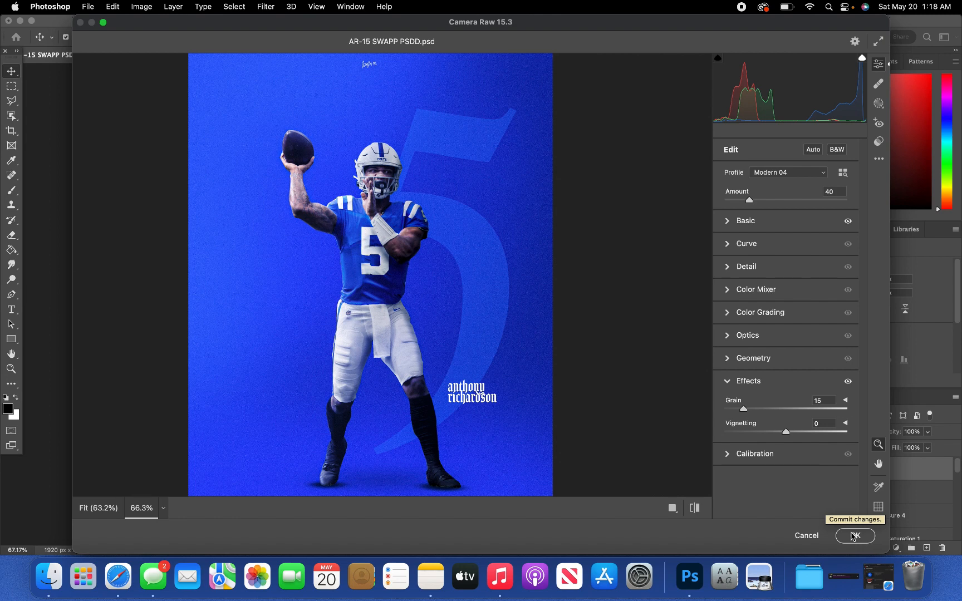
click(855, 536)
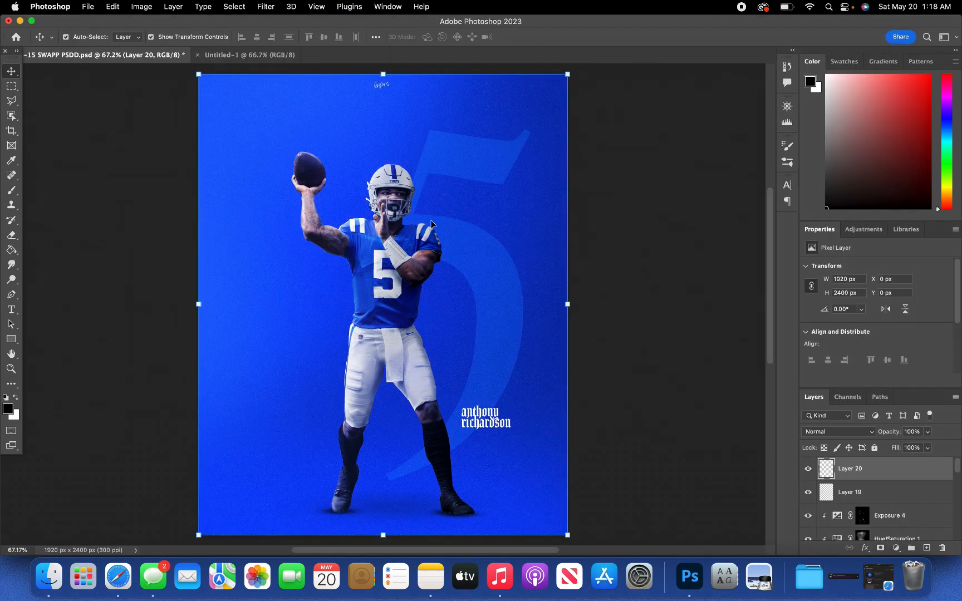
Step: Compare the whole poster with and without the Camera Raw grading on Layer 20
click(808, 469)
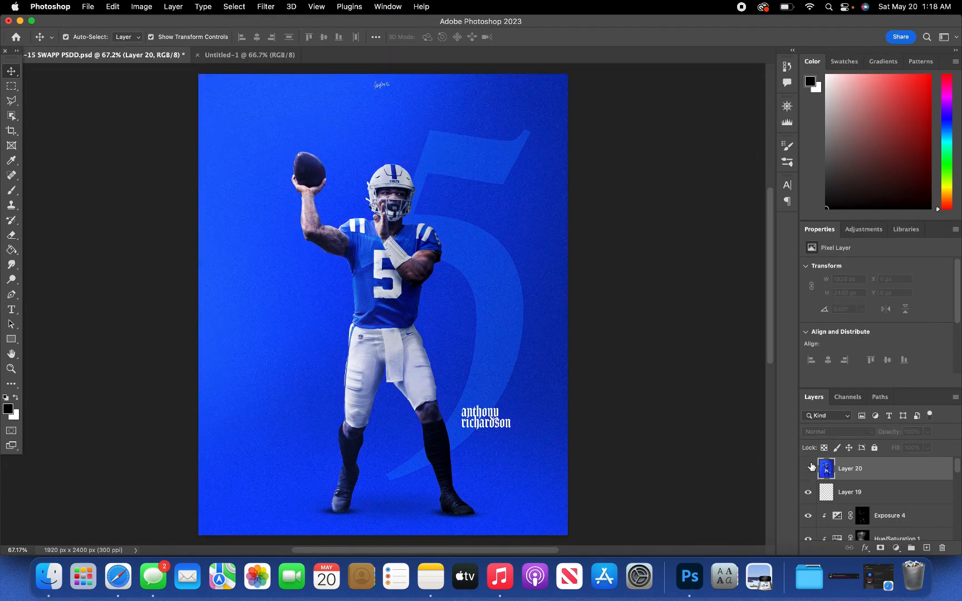
click(809, 468)
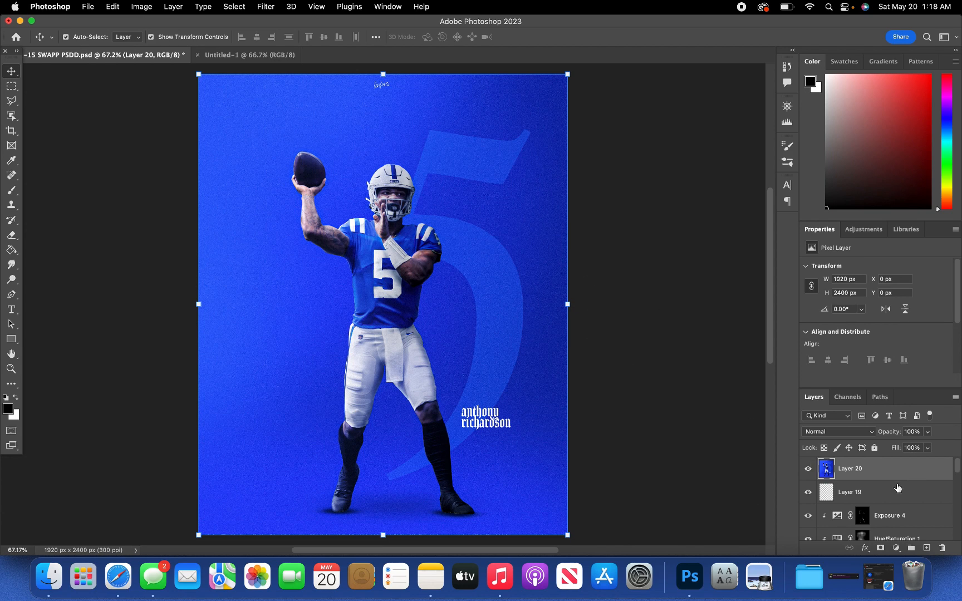
click(808, 468)
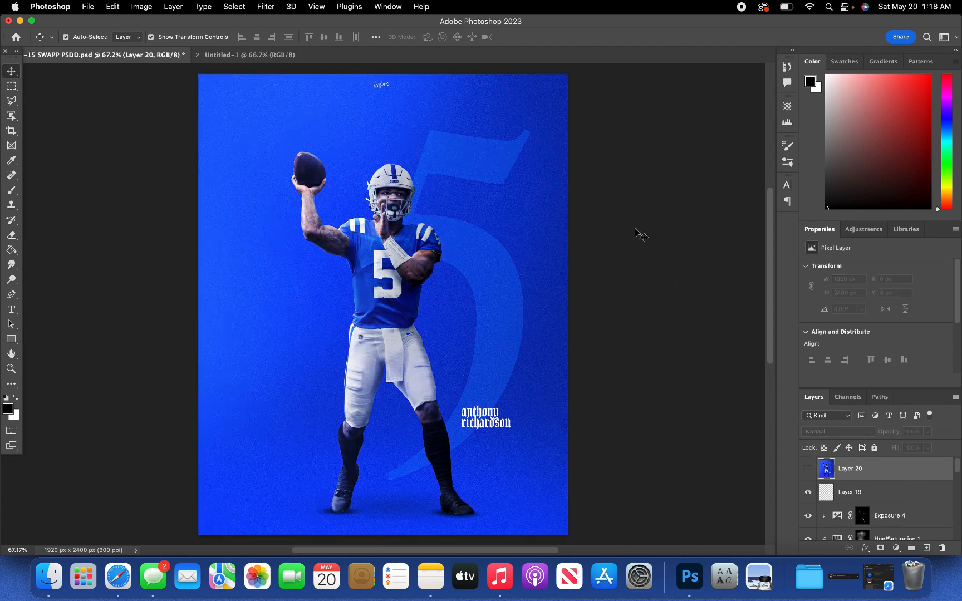
click(809, 470)
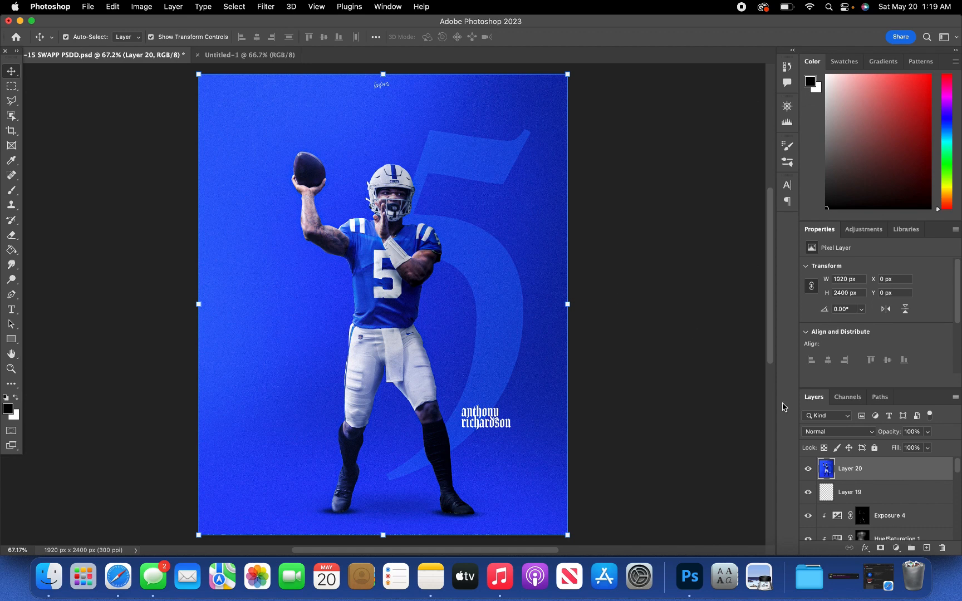
click(808, 470)
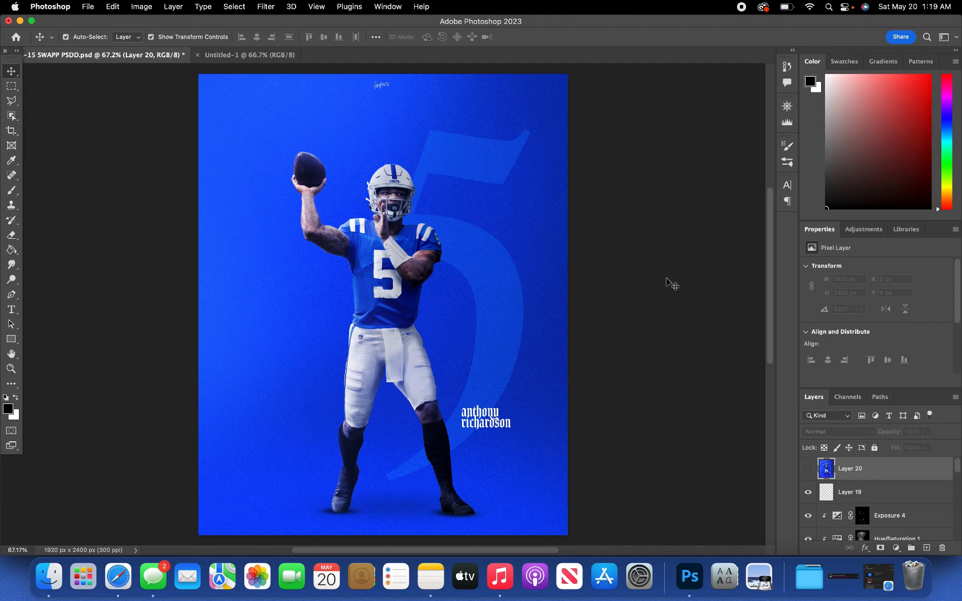
click(808, 469)
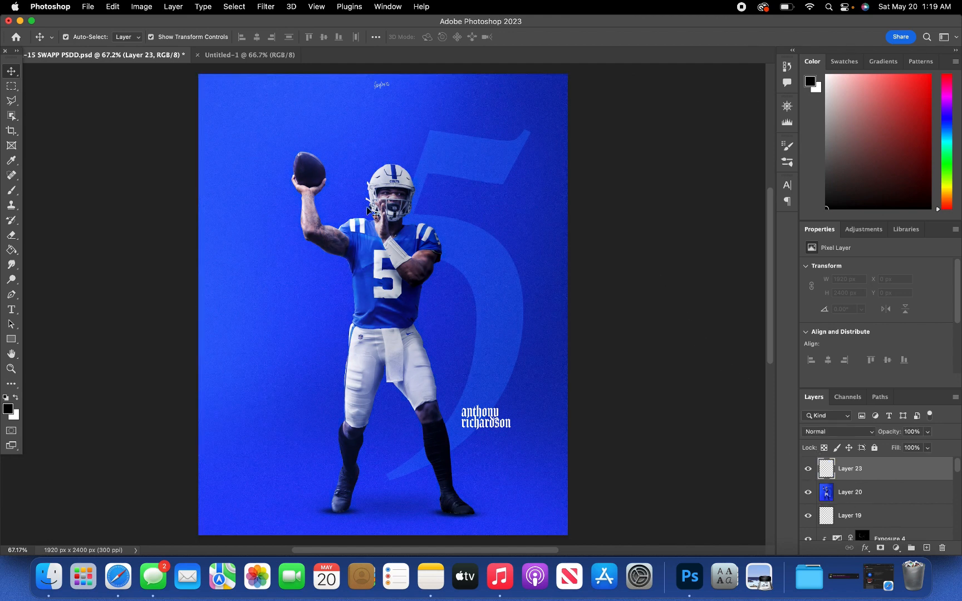